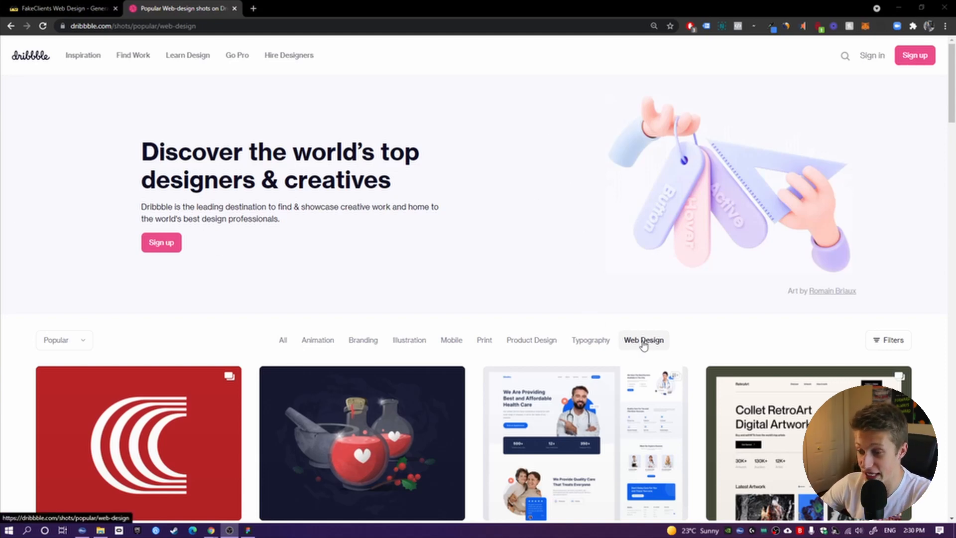
Browse the popular web design shots on Dribbble for layout inspiration
{"action": "scroll", "coordinate": [643, 348], "scroll_direction": "down", "scroll_amount": 5}
{"action": "scroll", "coordinate": [627, 349], "scroll_direction": "down", "scroll_amount": 2}
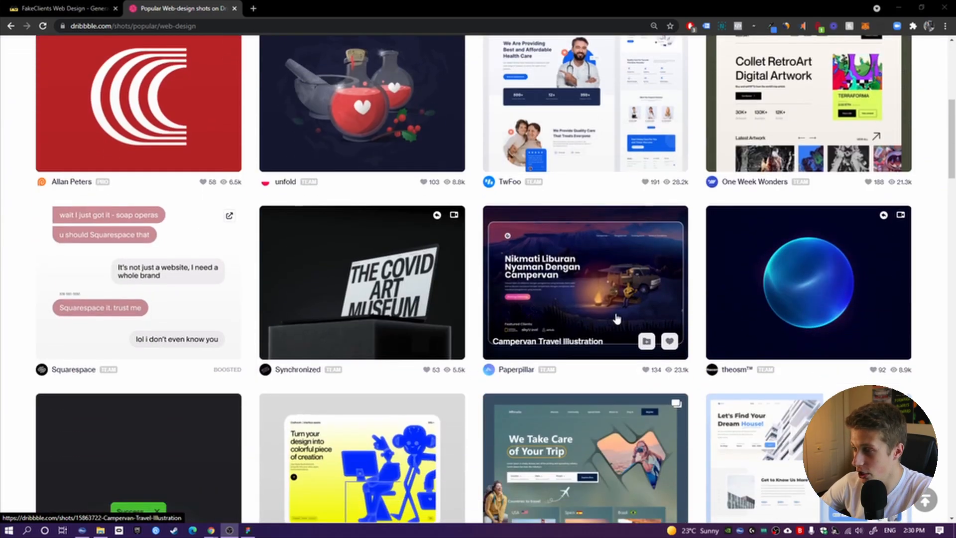
{"action": "scroll", "coordinate": [397, 300], "scroll_direction": "up", "scroll_amount": 3}
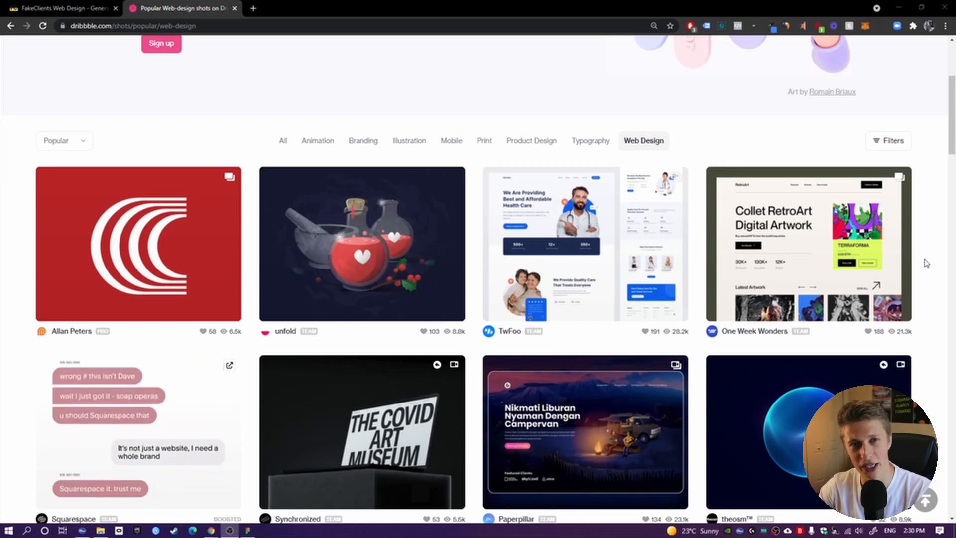
{"action": "scroll", "coordinate": [589, 199], "scroll_direction": "down", "scroll_amount": 2}
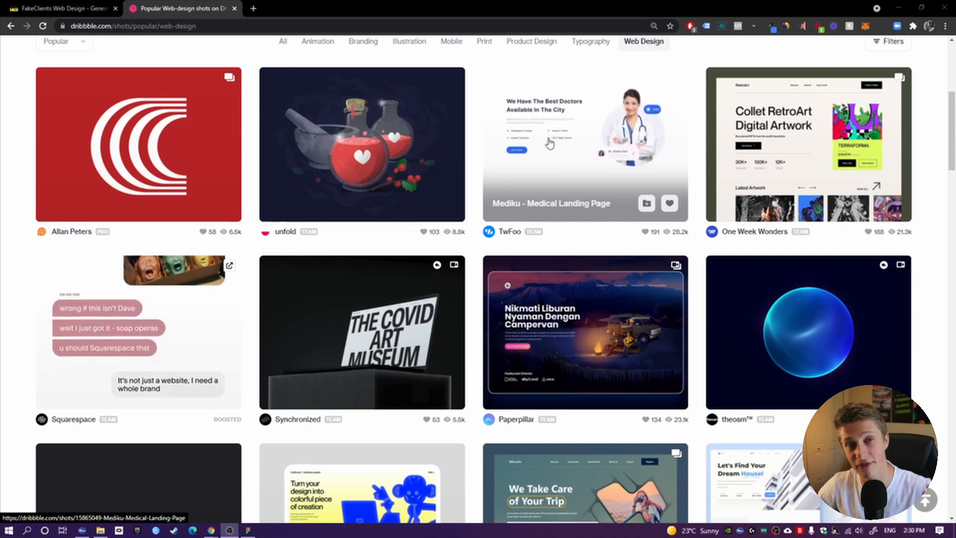
{"action": "scroll", "coordinate": [550, 143], "scroll_direction": "down", "scroll_amount": 2}
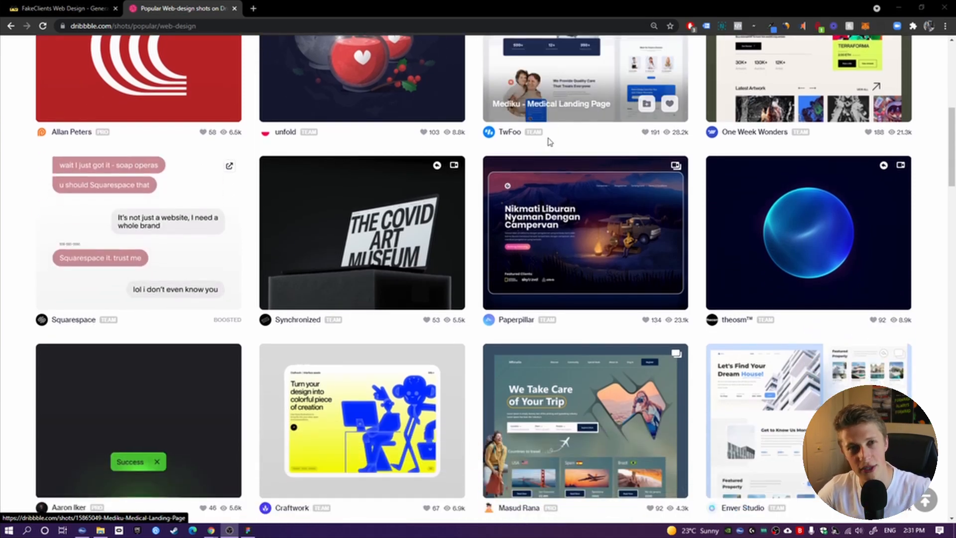
{"action": "scroll", "coordinate": [470, 197], "scroll_direction": "down", "scroll_amount": 10}
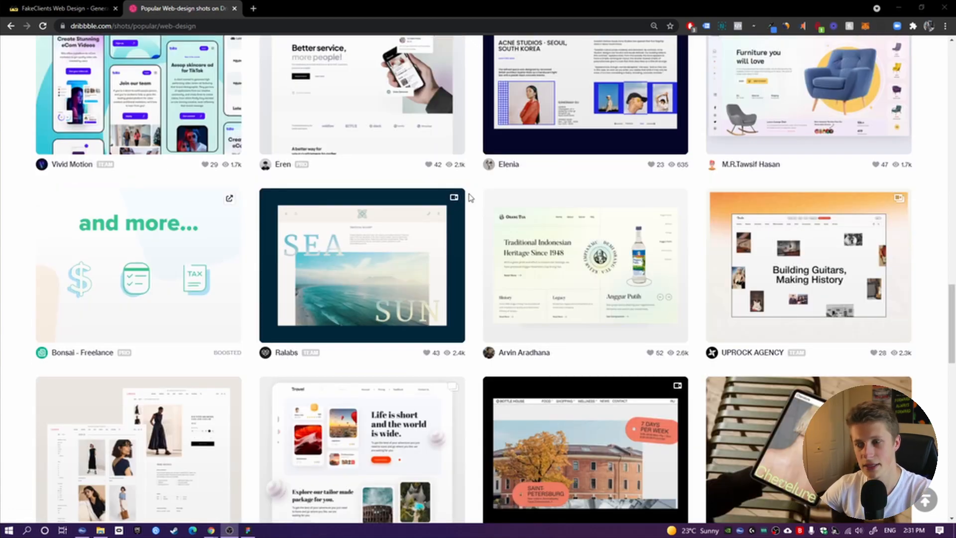
View the Anggur Orang Tua Landing Page Redesign shot, close it and continue browsing
{"action": "left_click", "coordinate": [550, 264]}
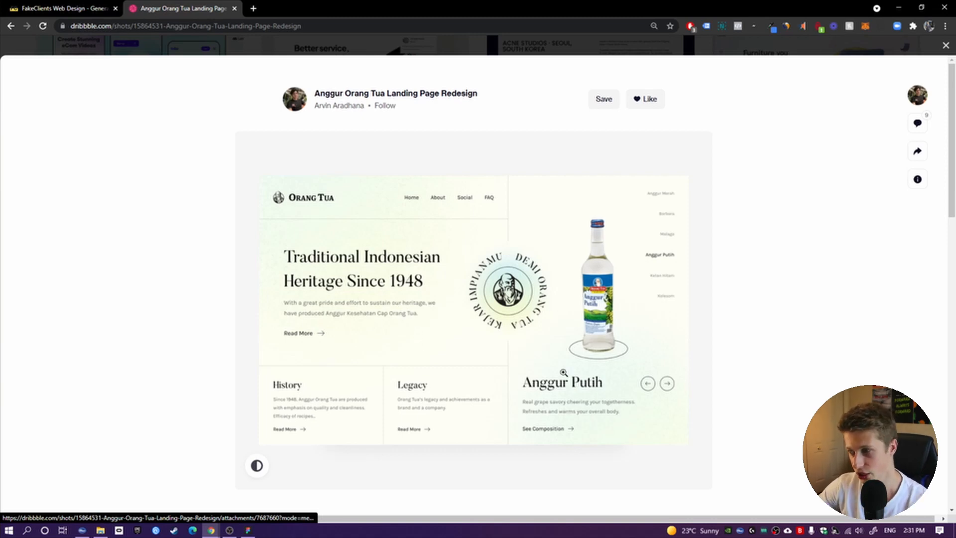
{"action": "left_click", "coordinate": [947, 45]}
{"action": "scroll", "coordinate": [593, 171], "scroll_direction": "down", "scroll_amount": 3}
{"action": "scroll", "coordinate": [594, 171], "scroll_direction": "down", "scroll_amount": 2}
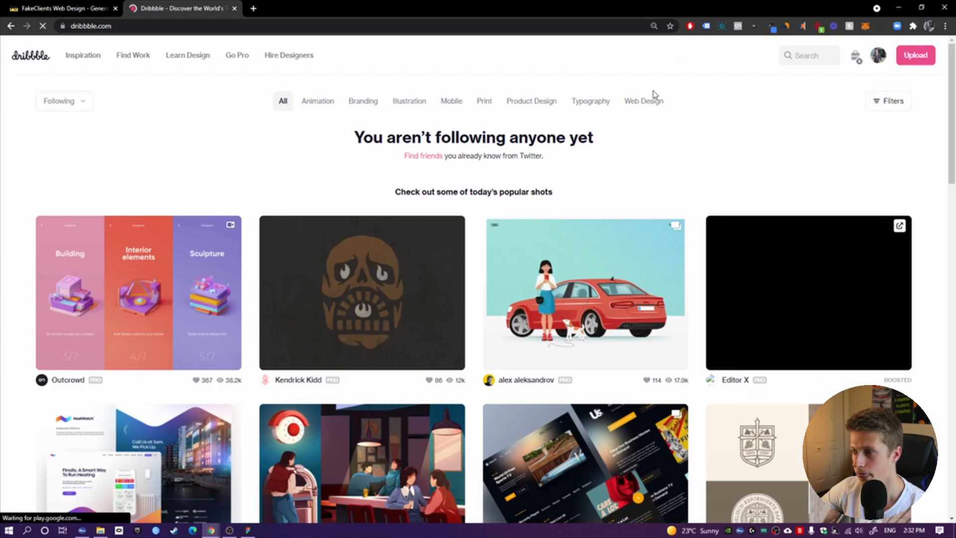
Filter the shots feed to the Web Design category and look through the designs
{"action": "left_click", "coordinate": [653, 100]}
{"action": "scroll", "coordinate": [763, 278], "scroll_direction": "down", "scroll_amount": 12}
{"action": "scroll", "coordinate": [135, 401], "scroll_direction": "down", "scroll_amount": 2}
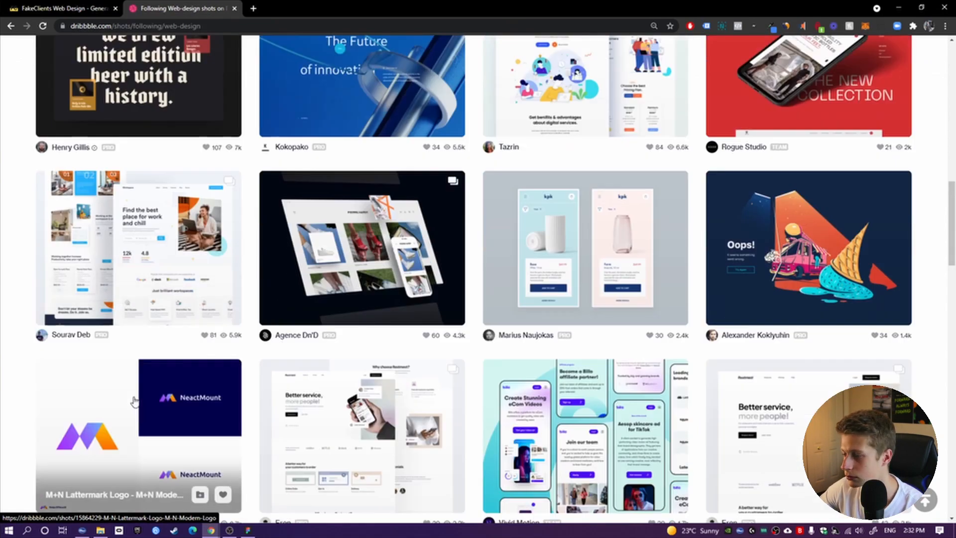
{"action": "scroll", "coordinate": [135, 402], "scroll_direction": "down", "scroll_amount": 14}
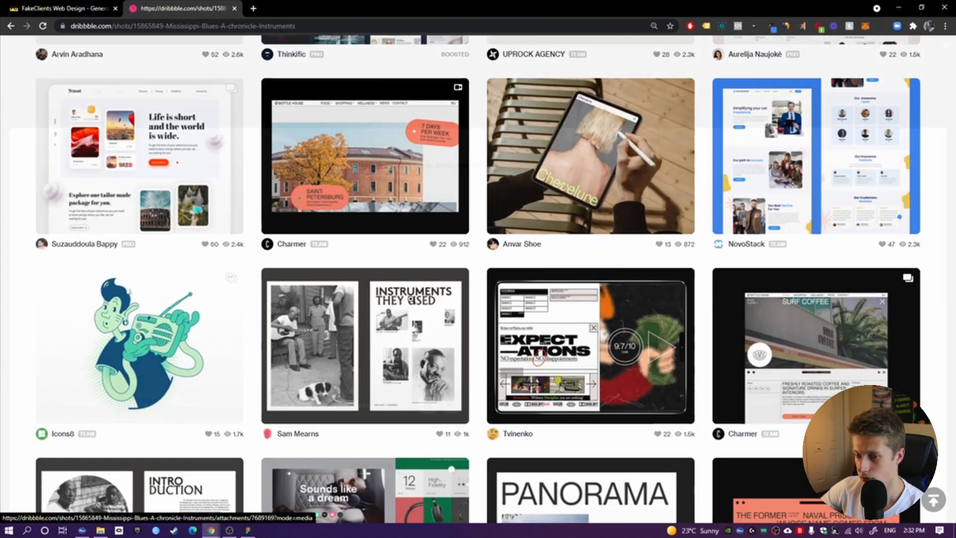
View the "Mississippi Blues - A chronicle. Instruments" shot and return to the web design feed
{"action": "left_click", "coordinate": [410, 304]}
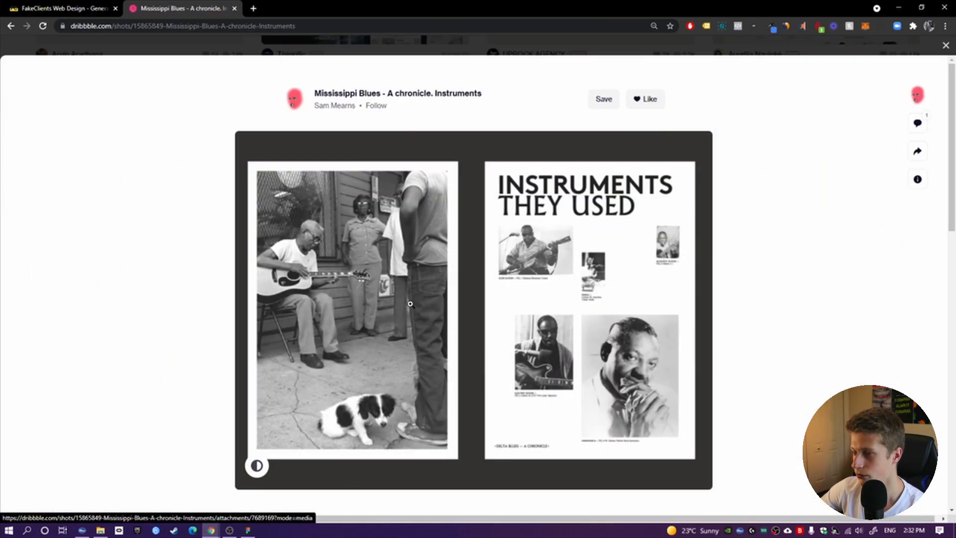
{"action": "key", "text": "Escape"}
{"action": "scroll", "coordinate": [319, 309], "scroll_direction": "up", "scroll_amount": 7}
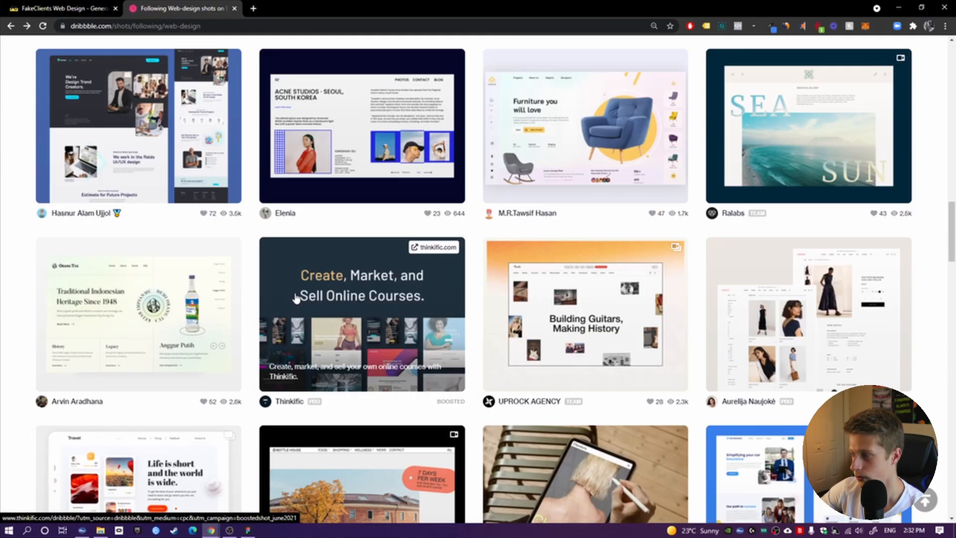
Open the Anggur Orang Tua Landing Page Redesign shot and save its image to the computer
{"action": "left_click", "coordinate": [205, 302]}
{"action": "right_click", "coordinate": [413, 305]}
{"action": "left_click", "coordinate": [436, 467]}
{"action": "left_click", "coordinate": [43, 191]}
{"action": "left_click", "coordinate": [459, 323]}
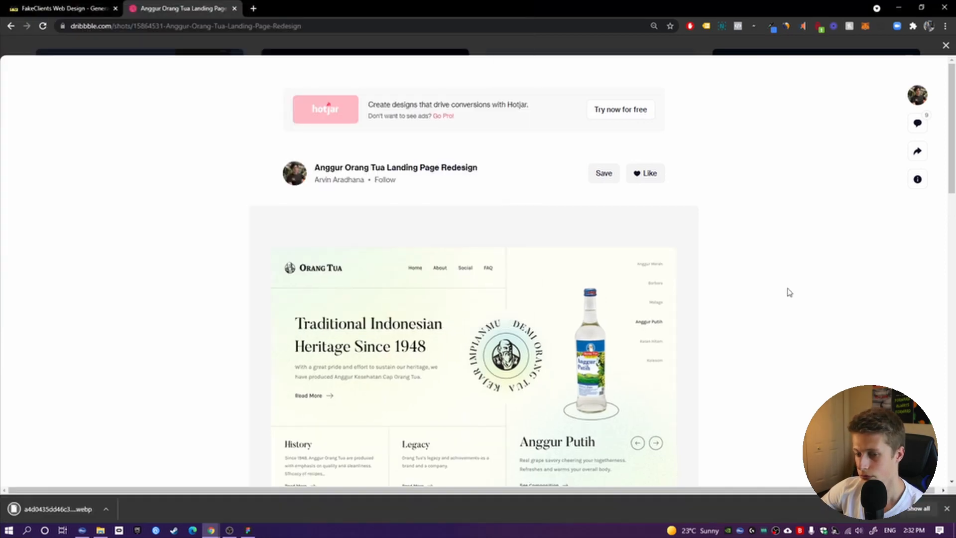
Examine the Anggur Orang Tua landing page design in its enlarged view and close that view
{"action": "left_click", "coordinate": [573, 310]}
{"action": "scroll", "coordinate": [572, 309], "scroll_direction": "down", "scroll_amount": 4}
{"action": "right_click", "coordinate": [494, 145]}
{"action": "left_click", "coordinate": [518, 162]}
{"action": "left_click", "coordinate": [508, 323]}
{"action": "scroll", "coordinate": [547, 299], "scroll_direction": "down", "scroll_amount": 1}
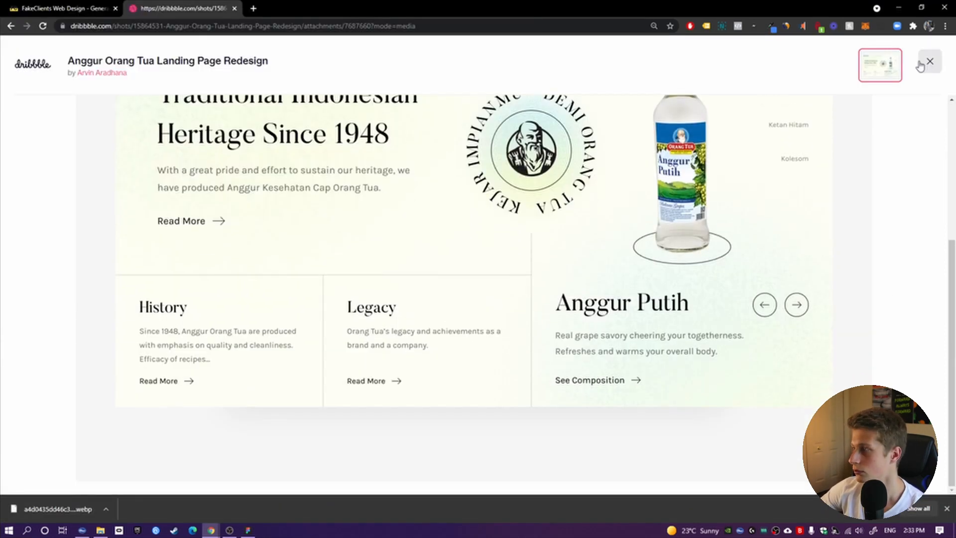
{"action": "left_click", "coordinate": [920, 66]}
Find the "Wine shop Just relax" shot and examine its landing page layout
{"action": "scroll", "coordinate": [555, 224], "scroll_direction": "down", "scroll_amount": 10}
{"action": "left_click", "coordinate": [555, 224]}
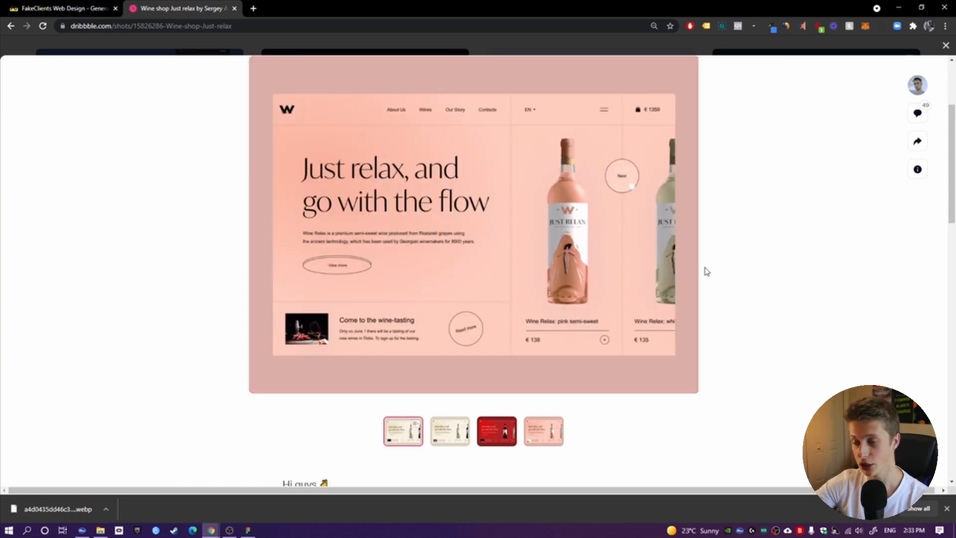
{"action": "scroll", "coordinate": [566, 398], "scroll_direction": "up", "scroll_amount": 1}
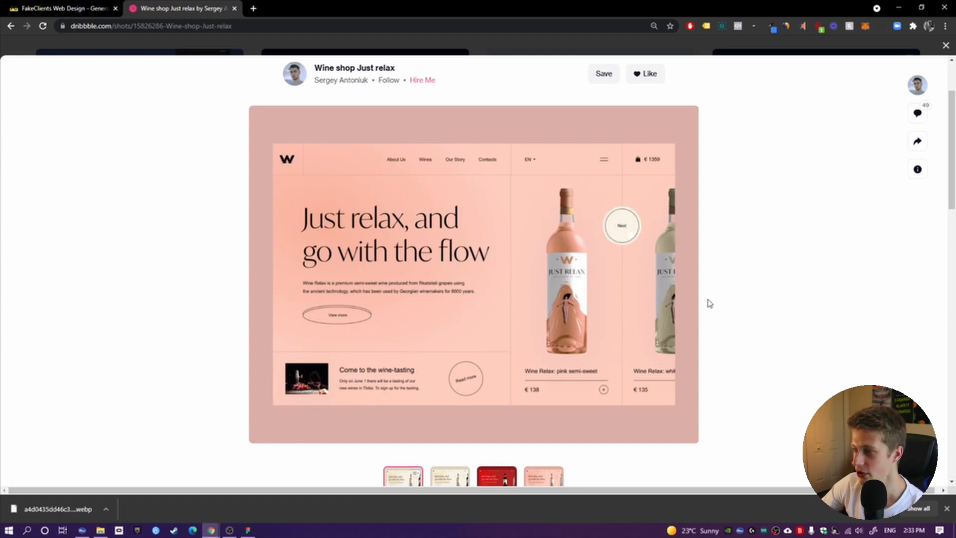
{"action": "scroll", "coordinate": [717, 323], "scroll_direction": "up", "scroll_amount": 1}
{"action": "scroll", "coordinate": [498, 304], "scroll_direction": "down", "scroll_amount": 1}
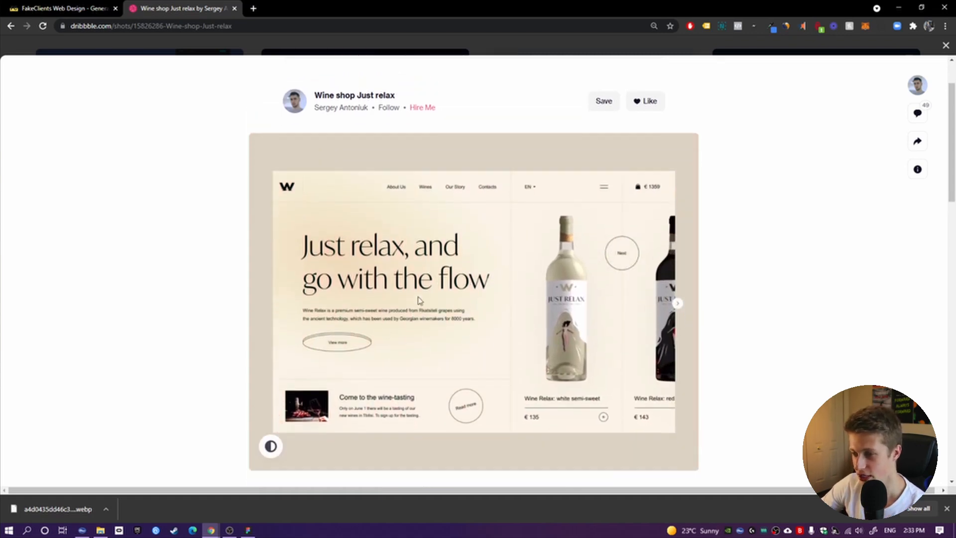
{"action": "scroll", "coordinate": [418, 300], "scroll_direction": "down", "scroll_amount": 3}
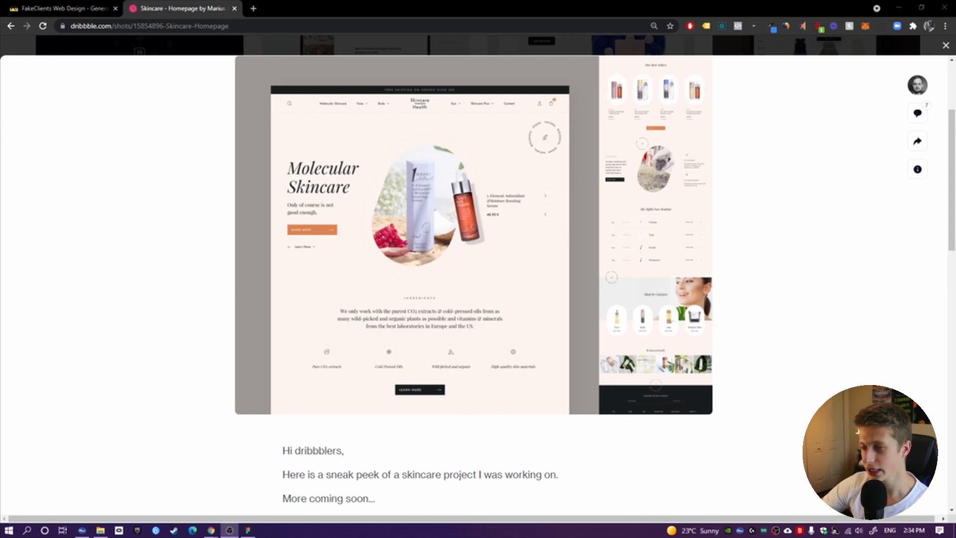
Examine the layout of the "Skincare - Homepage" shot
{"action": "scroll", "coordinate": [402, 334], "scroll_direction": "up", "scroll_amount": 2}
{"action": "scroll", "coordinate": [455, 329], "scroll_direction": "down", "scroll_amount": 1}
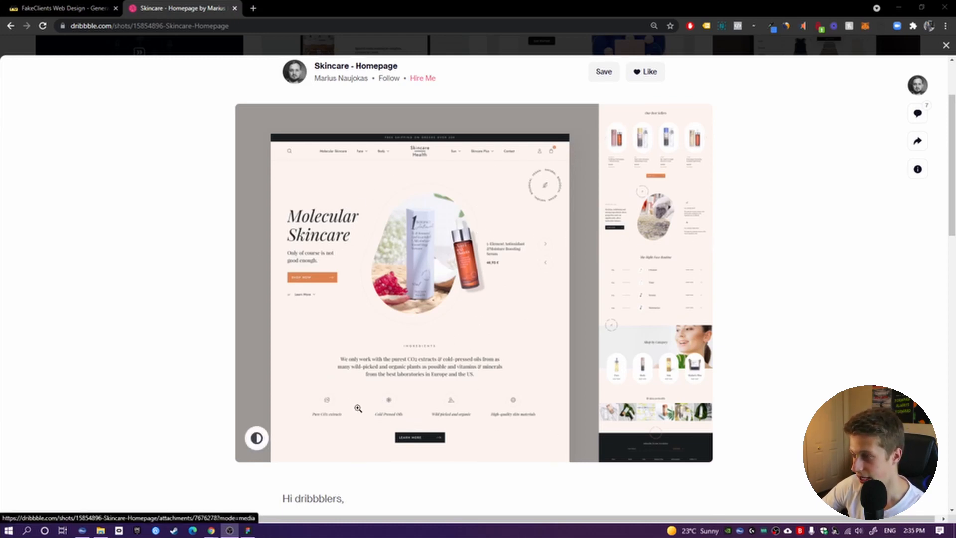
{"action": "scroll", "coordinate": [359, 401], "scroll_direction": "down", "scroll_amount": 1}
{"action": "scroll", "coordinate": [391, 376], "scroll_direction": "up", "scroll_amount": 1}
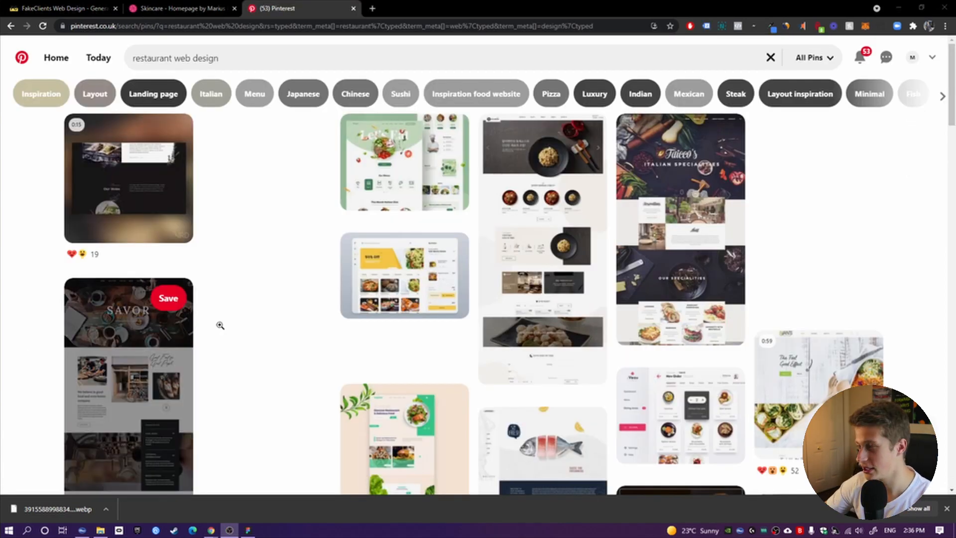
Browse the restaurant web design pins on Pinterest and save the image of the Savor restaurant design
{"action": "scroll", "coordinate": [476, 343], "scroll_direction": "down", "scroll_amount": 4}
{"action": "scroll", "coordinate": [362, 284], "scroll_direction": "down", "scroll_amount": 4}
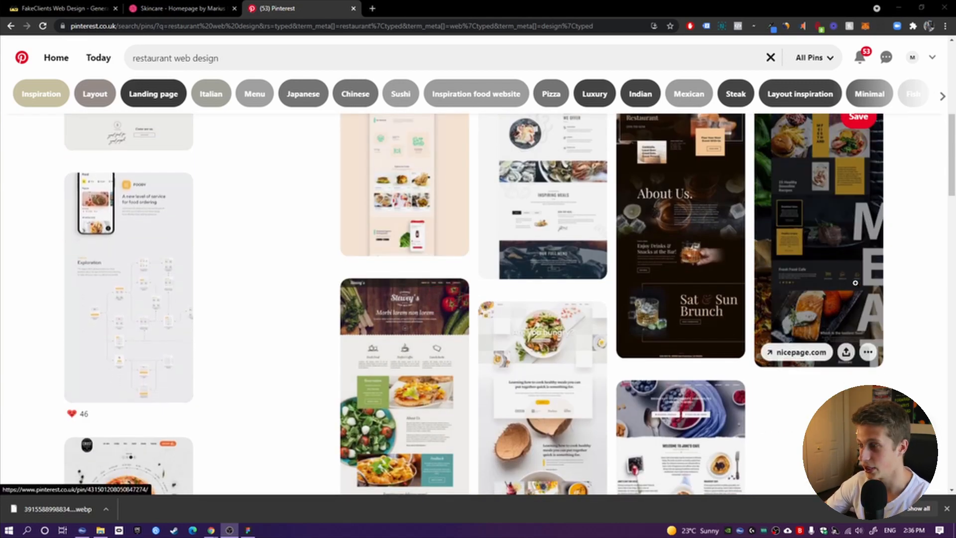
{"action": "scroll", "coordinate": [839, 288], "scroll_direction": "down", "scroll_amount": 4}
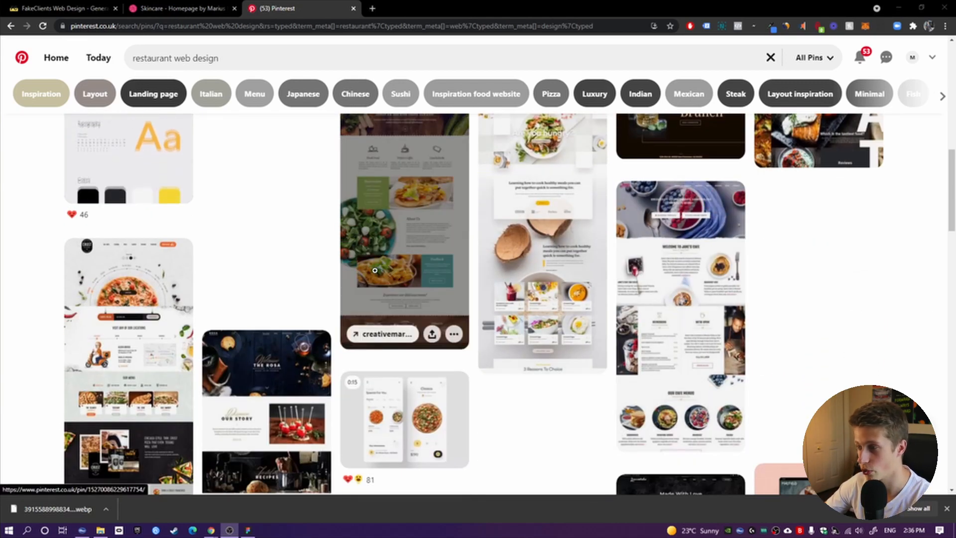
{"action": "left_click", "coordinate": [399, 268]}
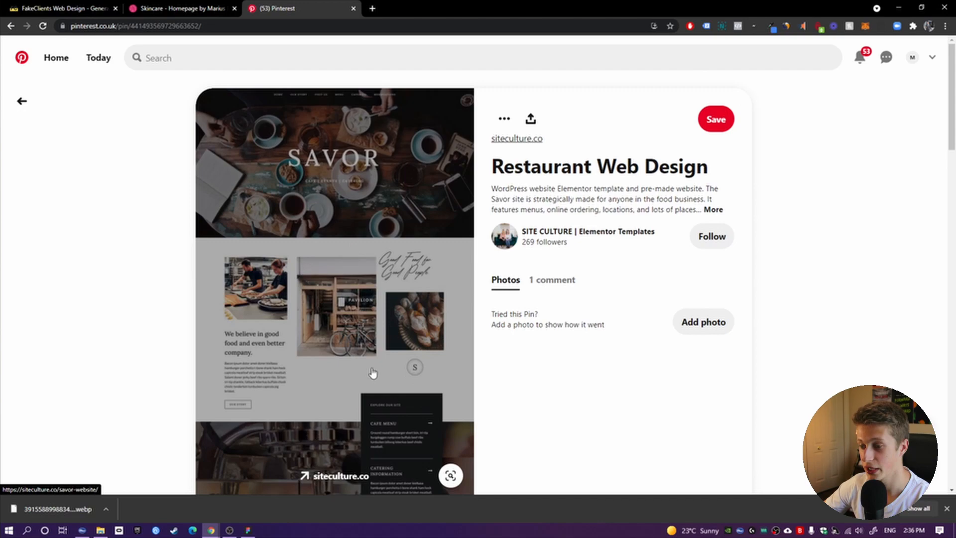
{"action": "right_click", "coordinate": [341, 336]}
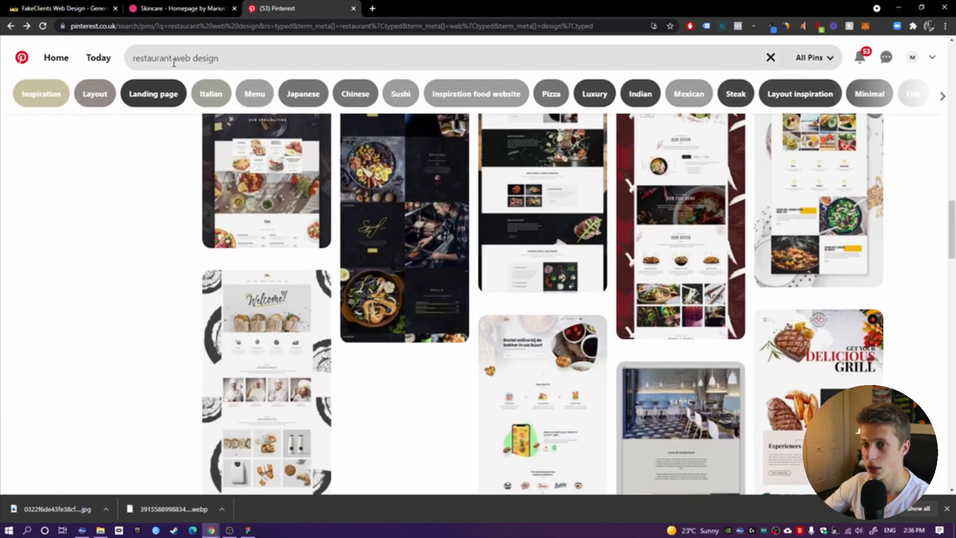
Change the Pinterest search to "tea house web design" and run it
{"action": "left_click_drag", "start_coordinate": [173, 58], "coordinate": [92, 66]}
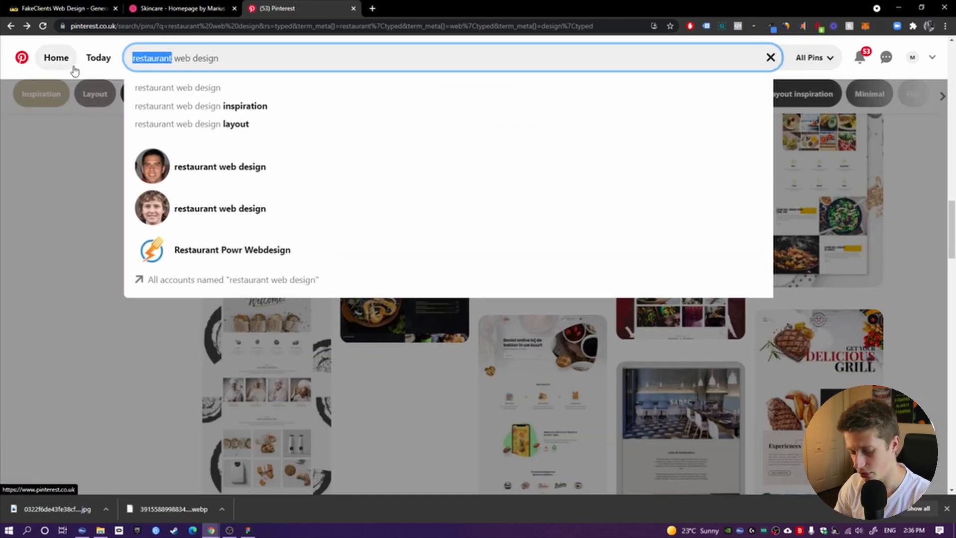
{"action": "type", "text": "tea house"}
{"action": "key", "text": "Return"}
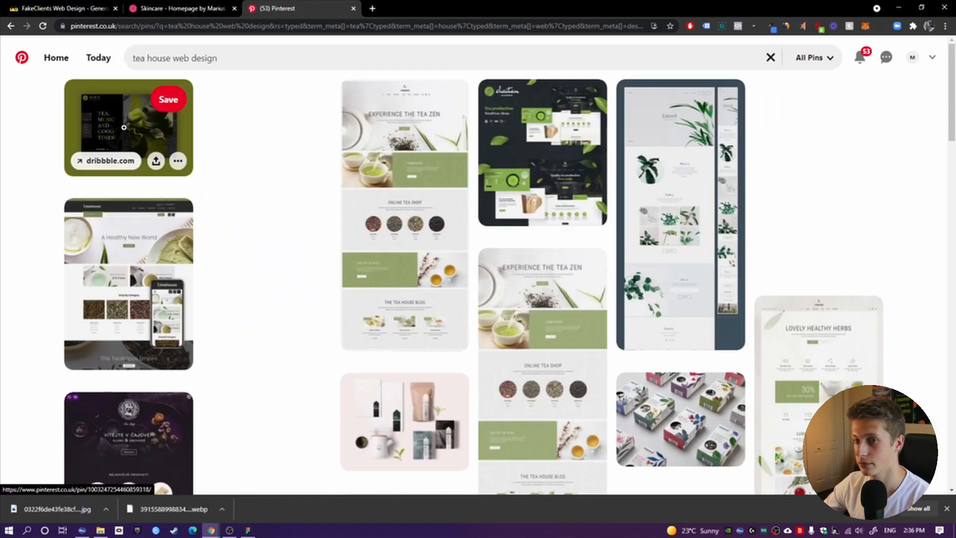
Look through the tea house web design pins for layout ideas
{"action": "scroll", "coordinate": [905, 316], "scroll_direction": "down", "scroll_amount": 15}
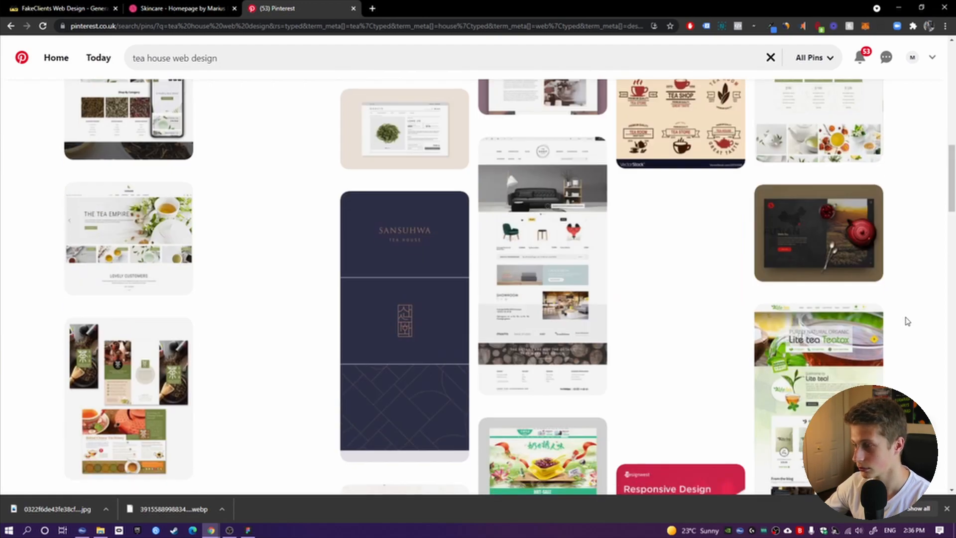
{"action": "scroll", "coordinate": [908, 321], "scroll_direction": "up", "scroll_amount": 5}
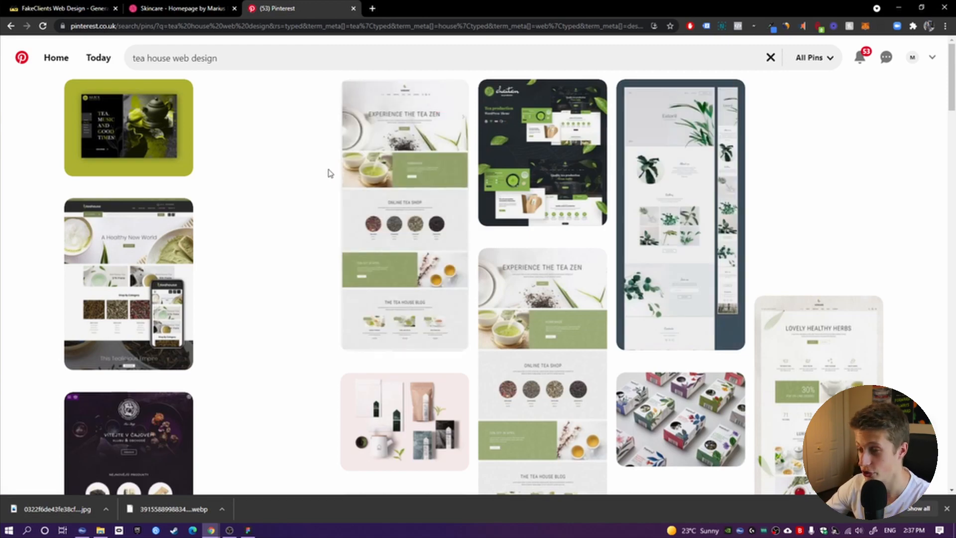
{"action": "scroll", "coordinate": [293, 199], "scroll_direction": "down", "scroll_amount": 5}
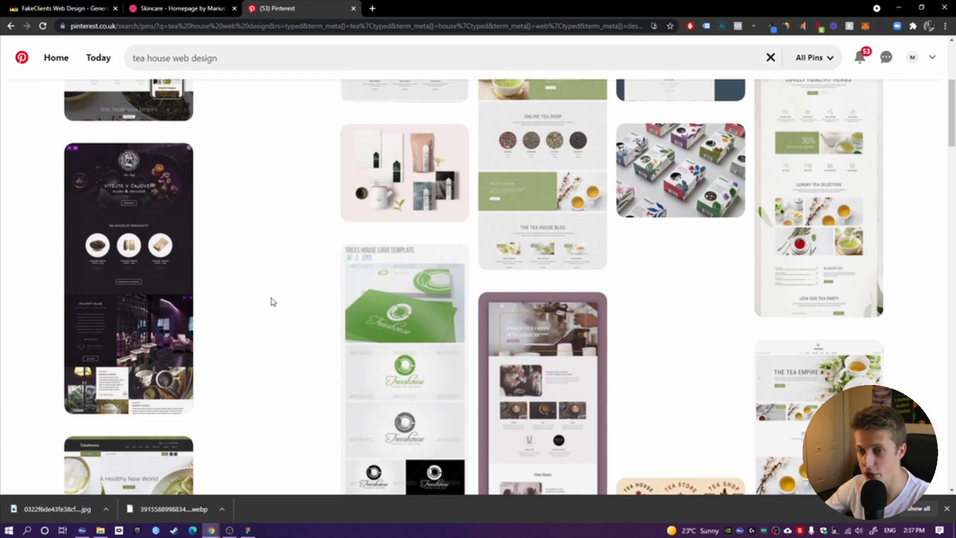
{"action": "scroll", "coordinate": [273, 311], "scroll_direction": "down", "scroll_amount": 5}
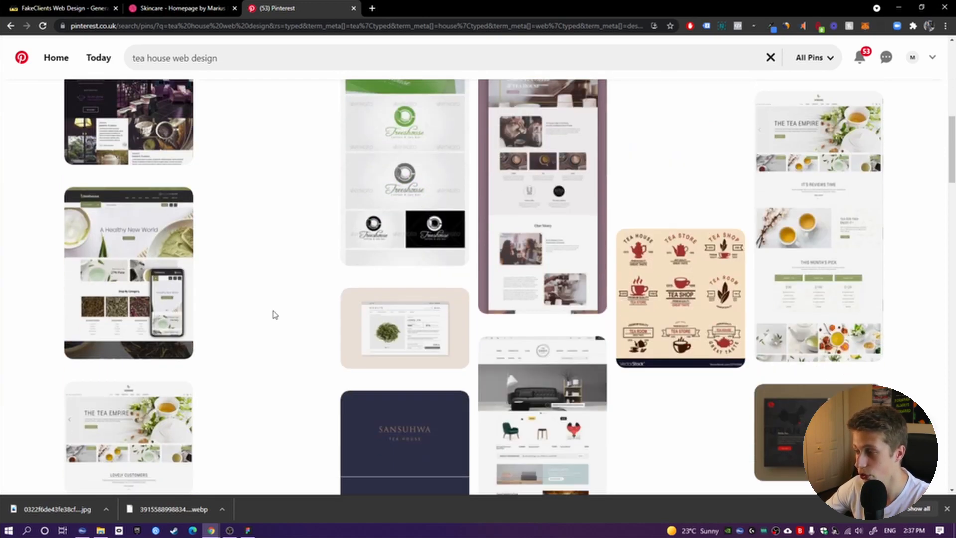
{"action": "scroll", "coordinate": [276, 314], "scroll_direction": "up", "scroll_amount": 10}
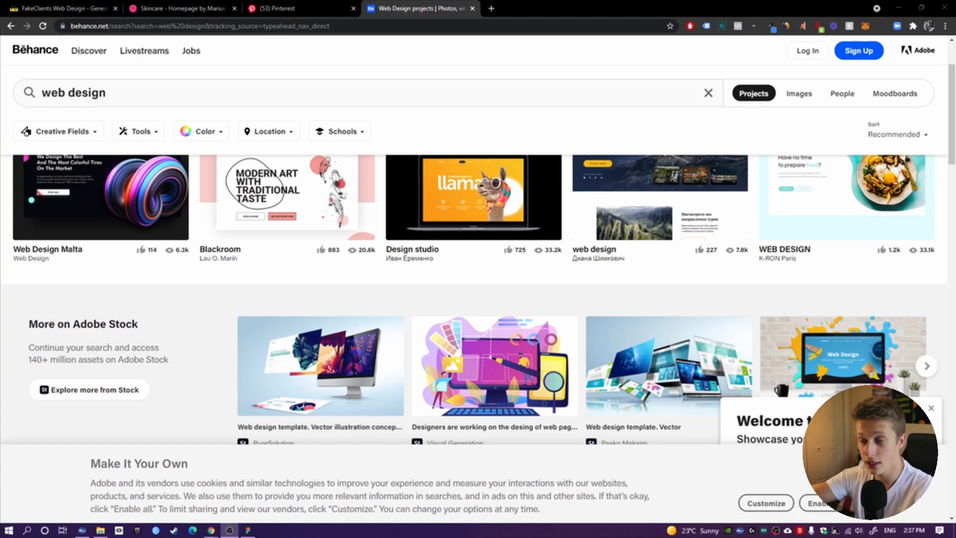
Enable all cookies on Behance and look through the web design projects
{"action": "scroll", "coordinate": [263, 315], "scroll_direction": "up", "scroll_amount": 3}
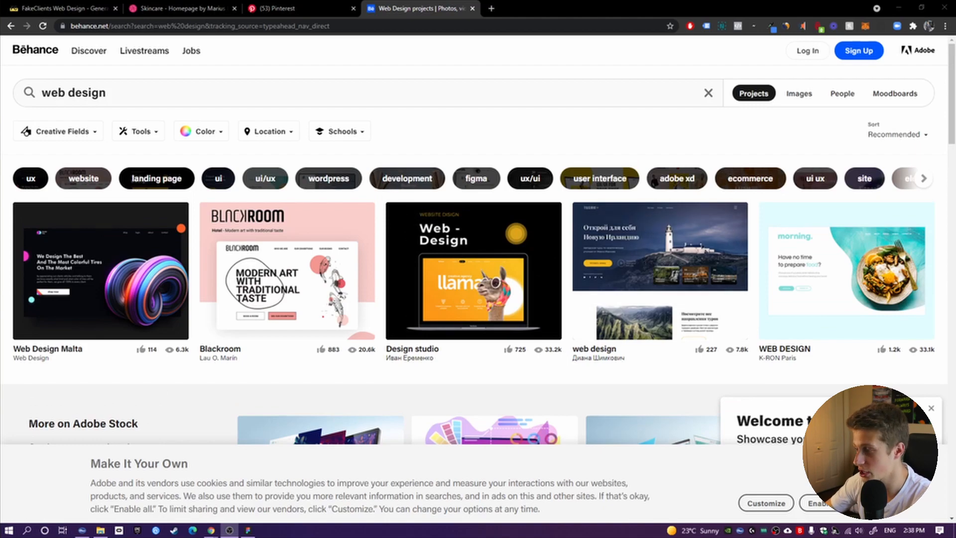
{"action": "left_click", "coordinate": [813, 503]}
{"action": "scroll", "coordinate": [444, 397], "scroll_direction": "down", "scroll_amount": 4}
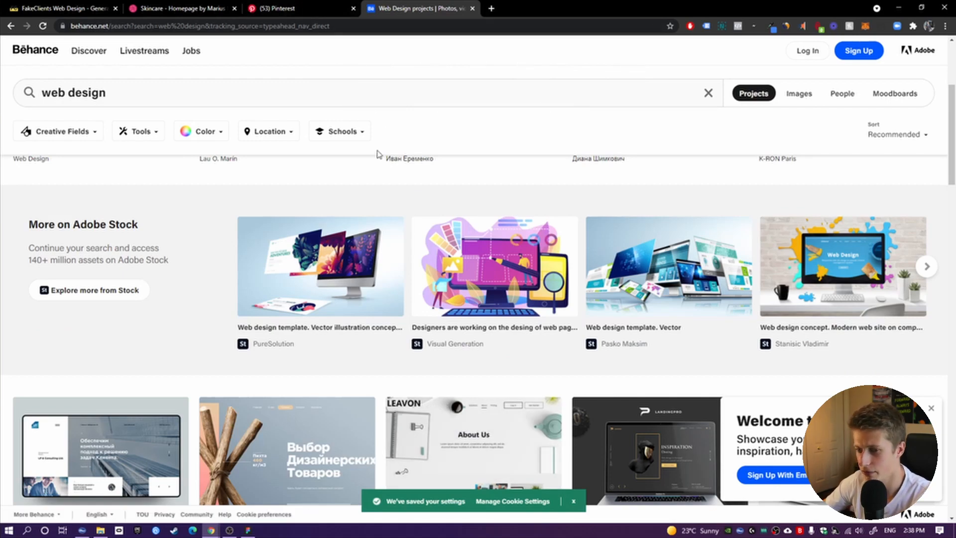
{"action": "scroll", "coordinate": [409, 351], "scroll_direction": "down", "scroll_amount": 1}
{"action": "scroll", "coordinate": [409, 352], "scroll_direction": "down", "scroll_amount": 3}
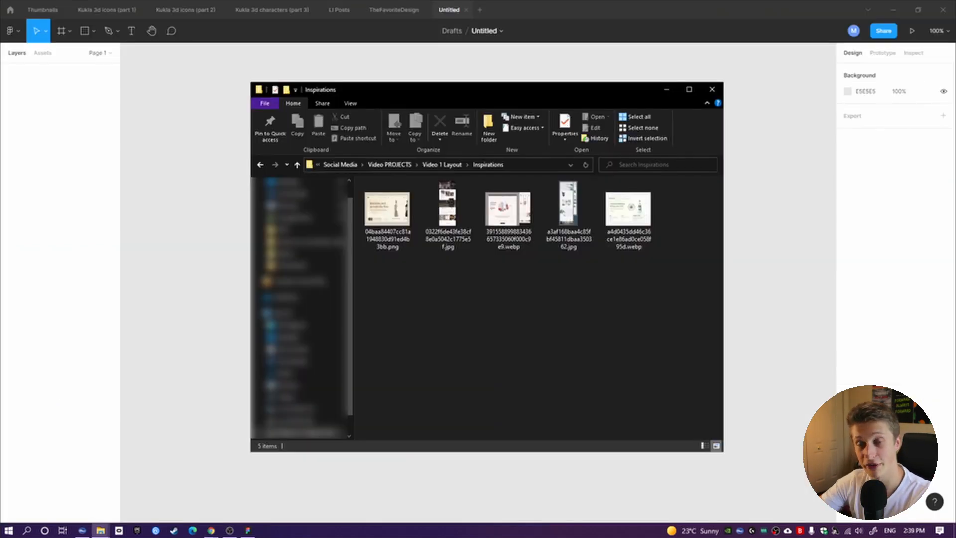
Open the saved wine shop image 04baa84407cc81a1948830d91ed4b3bb.png from the Inspirations folder
{"action": "left_click_drag", "start_coordinate": [358, 90], "coordinate": [343, 78]}
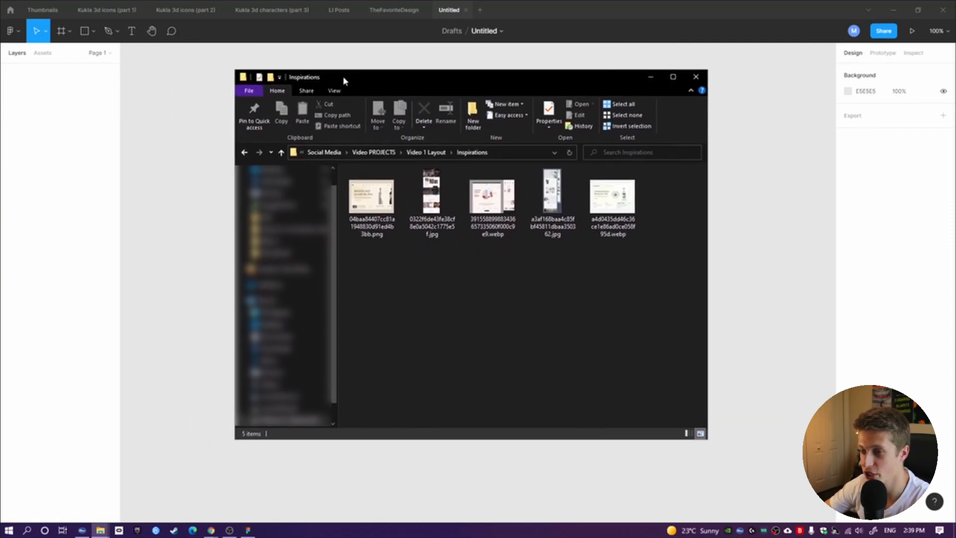
{"action": "double_click", "coordinate": [372, 204]}
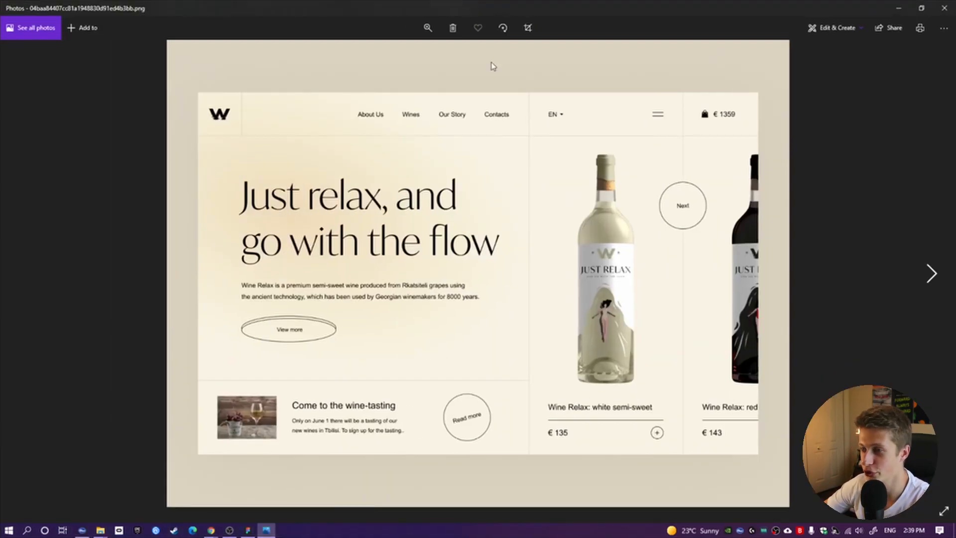
Look through the saved Savor cafe page image from the Inspirations folder, examining its full layout from header to footer
{"action": "left_click", "coordinate": [936, 280]}
{"action": "scroll", "coordinate": [552, 233], "scroll_direction": "up", "scroll_amount": 4}
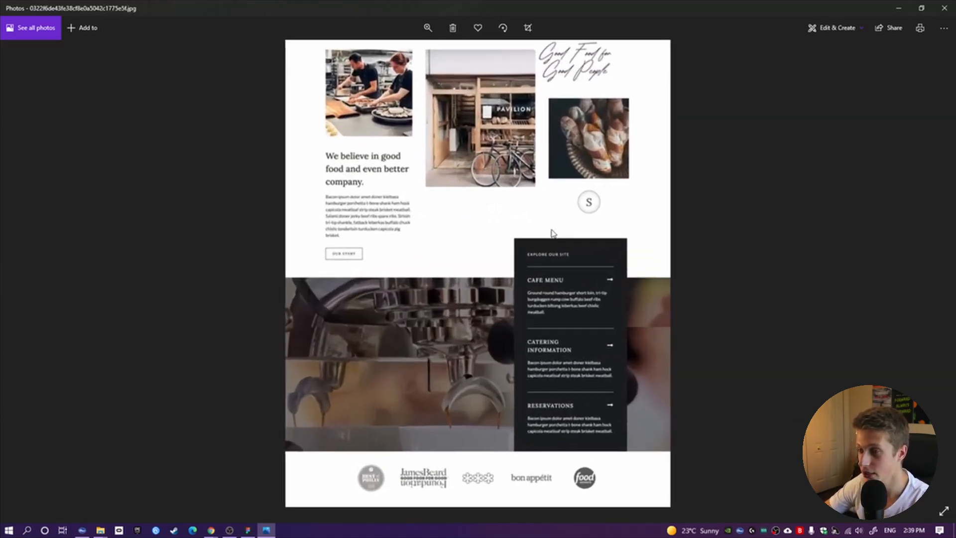
{"action": "scroll", "coordinate": [551, 230], "scroll_direction": "up", "scroll_amount": 1}
{"action": "left_click_drag", "start_coordinate": [578, 129], "coordinate": [567, 407]}
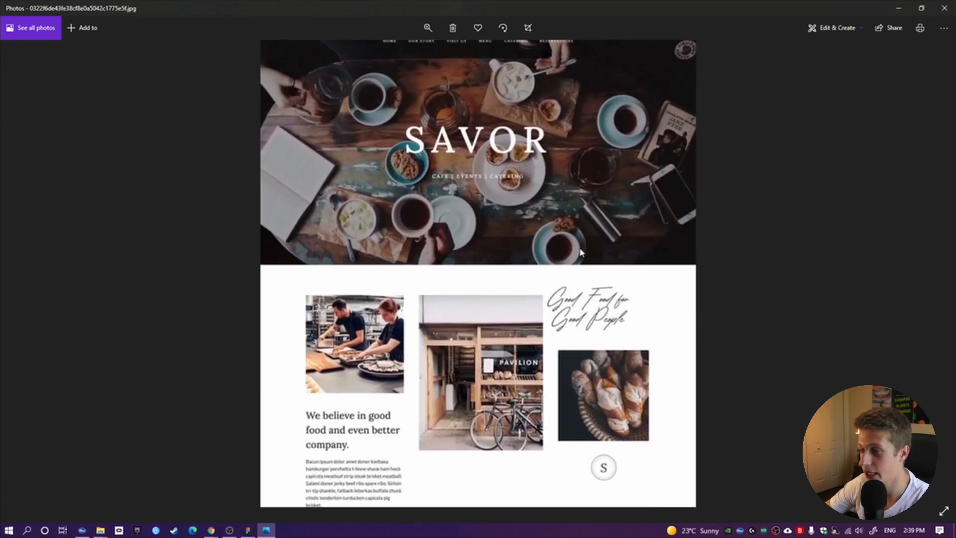
{"action": "scroll", "coordinate": [580, 253], "scroll_direction": "down", "scroll_amount": 3}
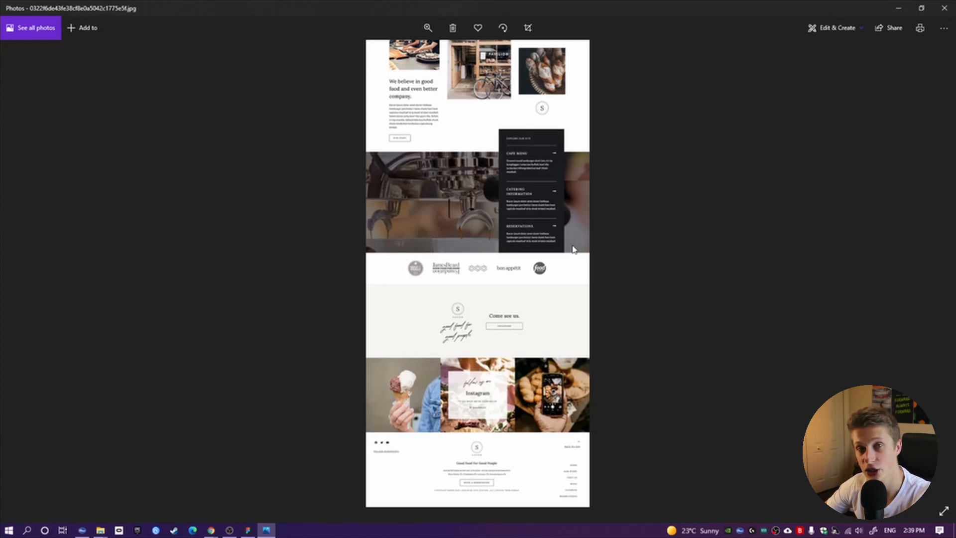
{"action": "left_click_drag", "start_coordinate": [585, 242], "coordinate": [546, 454]}
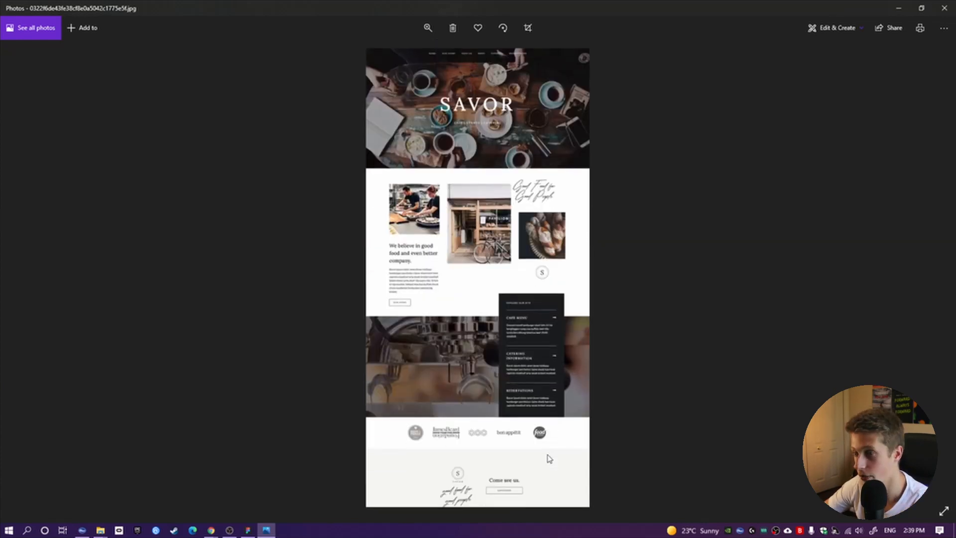
{"action": "left_click_drag", "start_coordinate": [538, 342], "coordinate": [560, 274]}
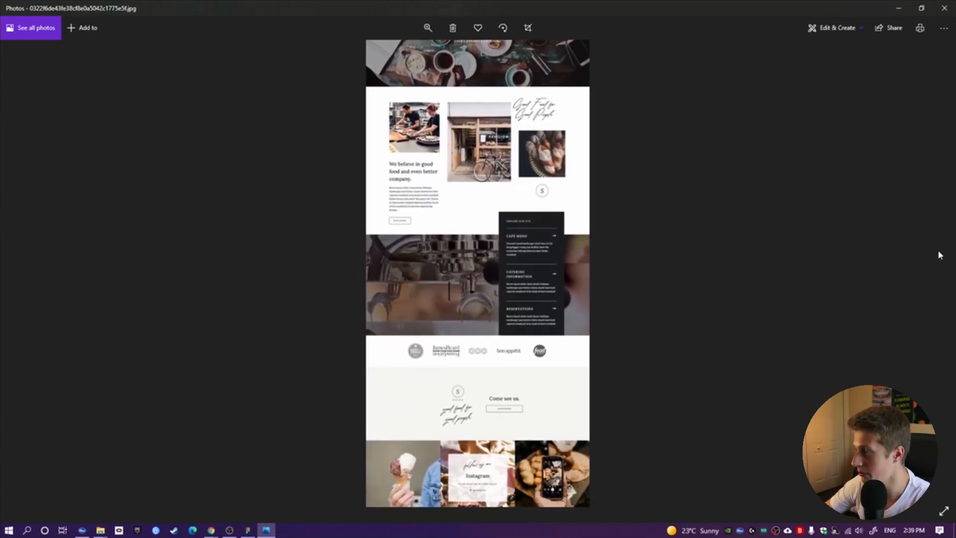
{"action": "scroll", "coordinate": [926, 245], "scroll_direction": "down", "scroll_amount": 1}
{"action": "left_click", "coordinate": [922, 281]}
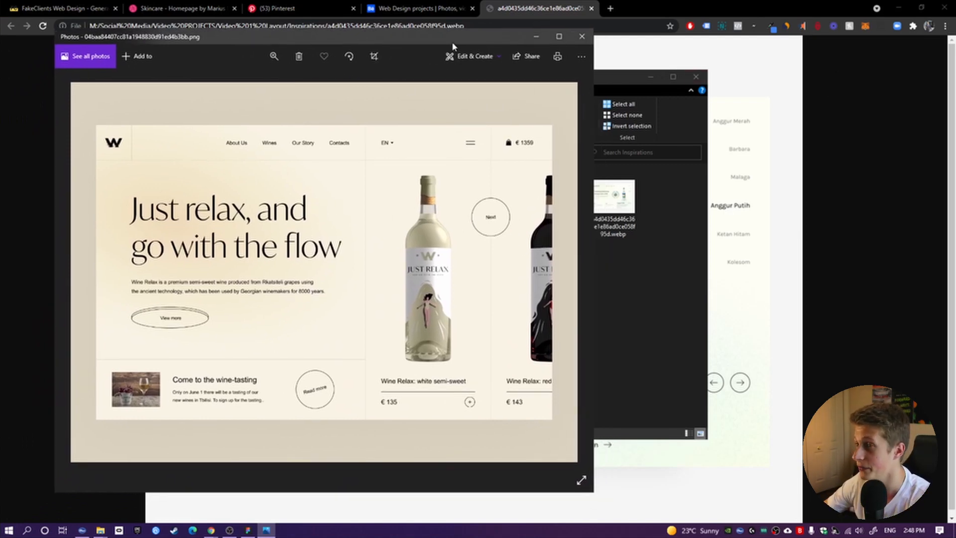
Switch to the untitled Figma file and delete the stray 100 × 100 rectangle from the canvas
{"action": "left_click", "coordinate": [900, 9]}
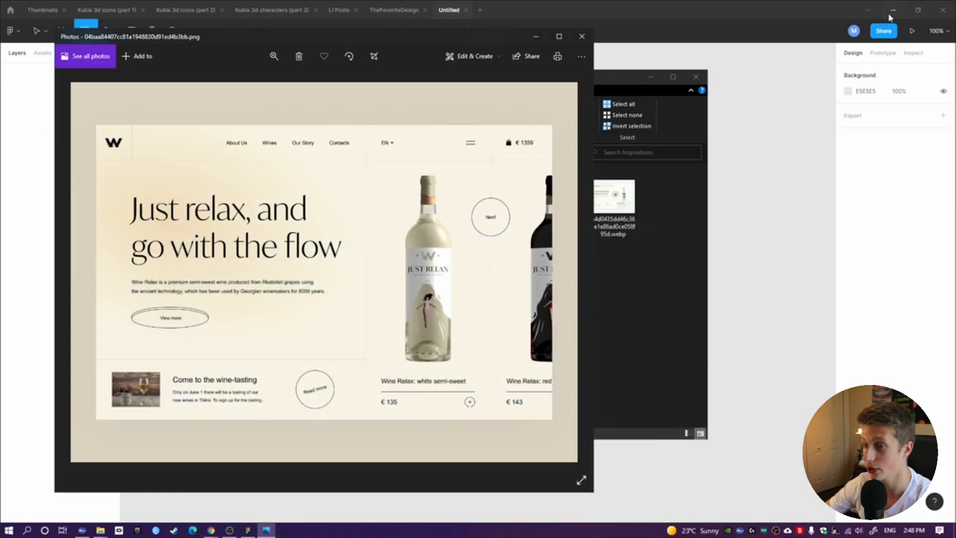
{"action": "left_click", "coordinate": [740, 154]}
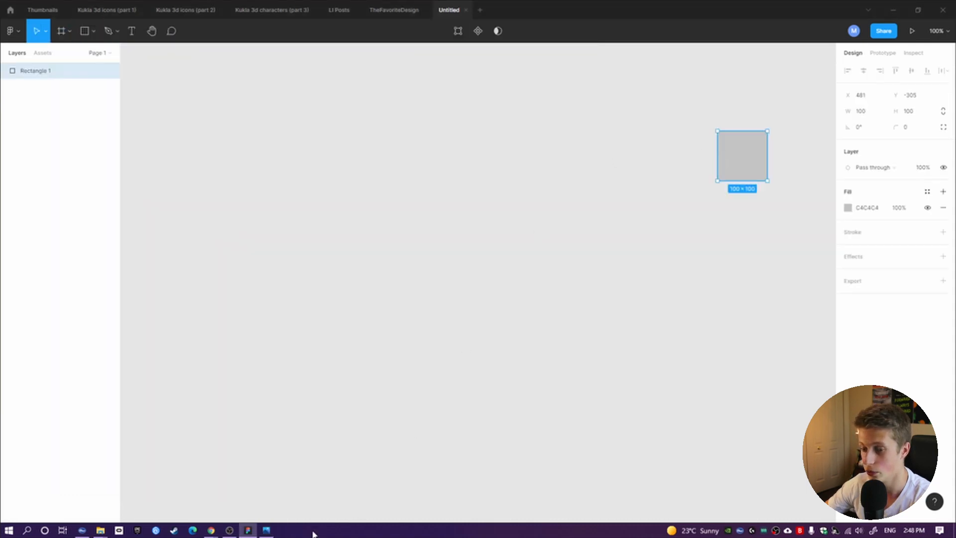
{"action": "left_click_drag", "start_coordinate": [732, 141], "coordinate": [548, 165]}
{"action": "key", "text": "Delete"}
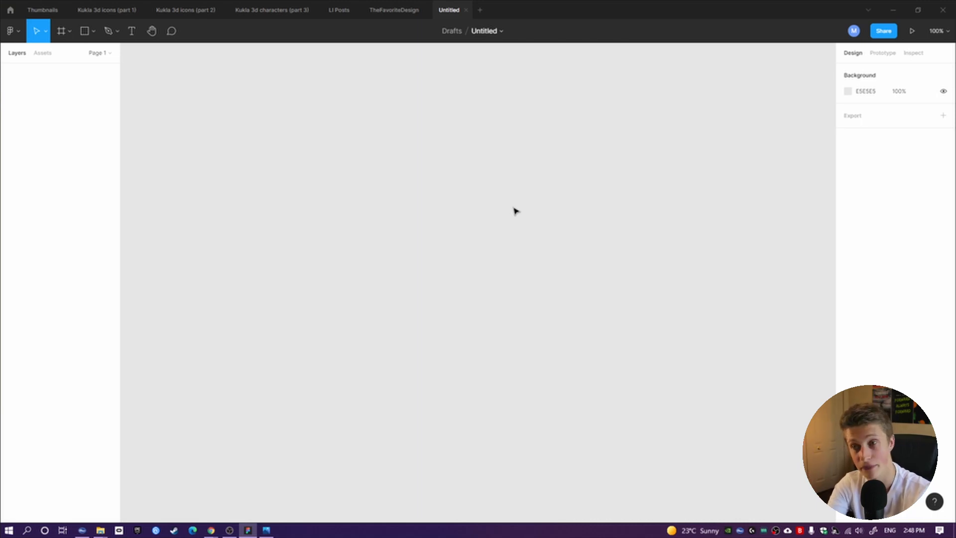
Add a frame to the empty canvas using the Desktop preset, 1440 × 1024
{"action": "left_click", "coordinate": [85, 31]}
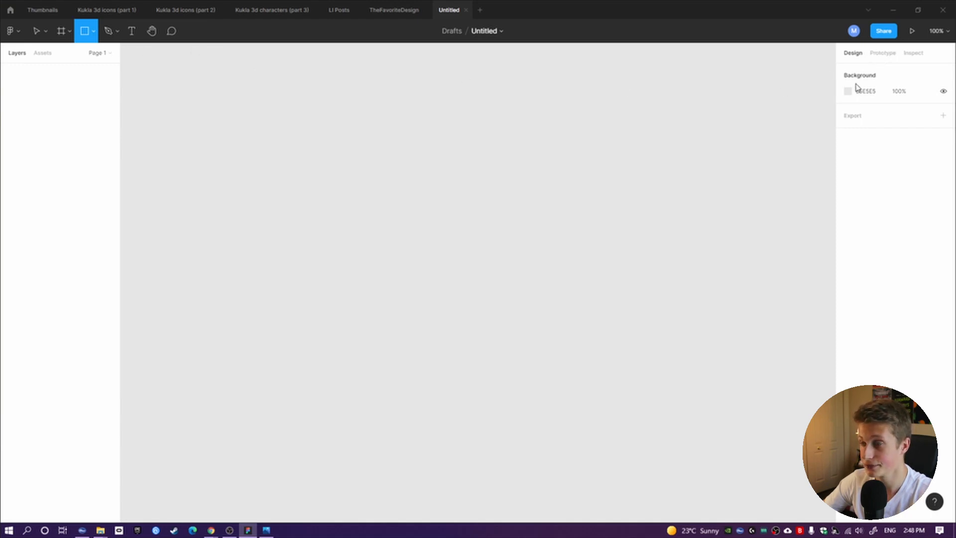
{"action": "left_click", "coordinate": [68, 38]}
{"action": "left_click", "coordinate": [61, 32]}
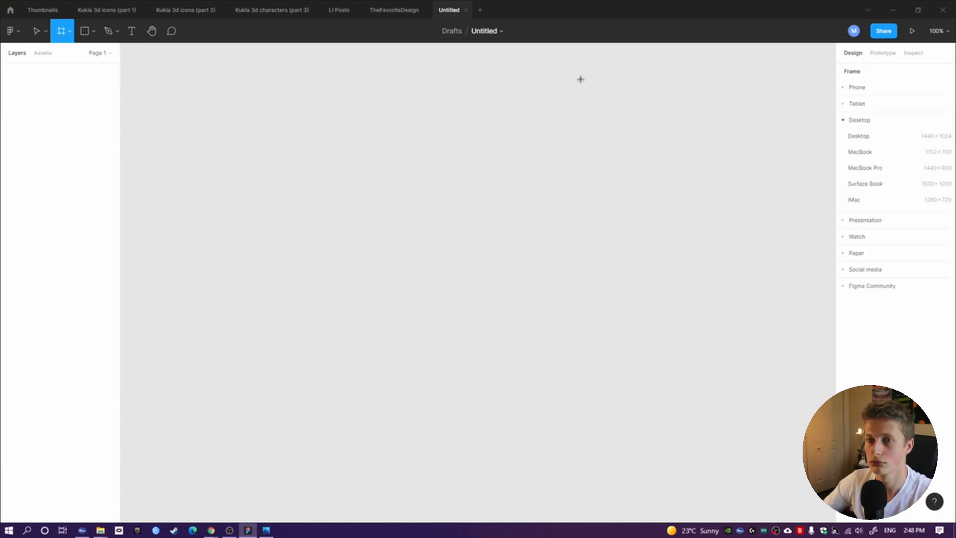
{"action": "left_click", "coordinate": [860, 137]}
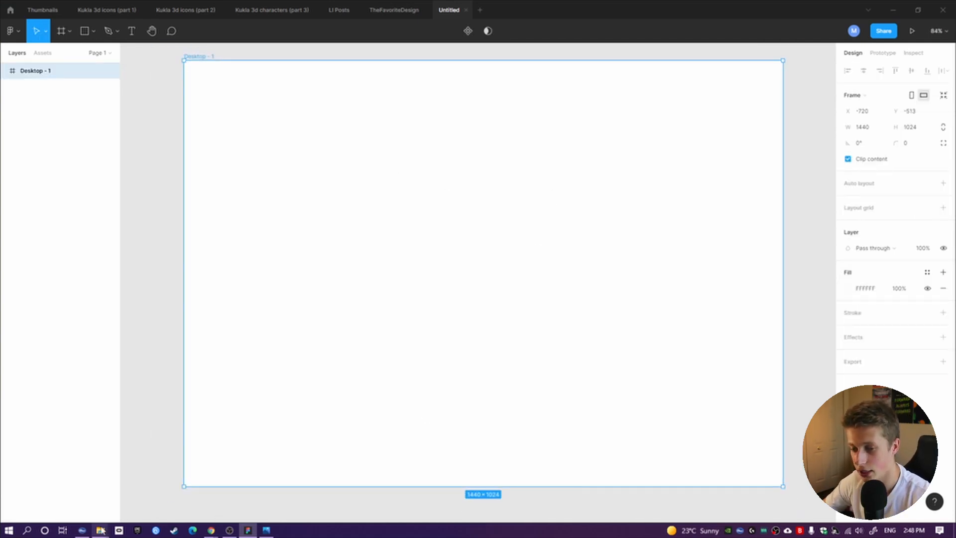
Review the wine shop image 04baa84407cc81a1948830d91ed4b3bb.png from the Inspirations folder, then return to the Figma frame
{"action": "mouse_move", "coordinate": [100, 530]}
{"action": "left_click", "coordinate": [139, 490]}
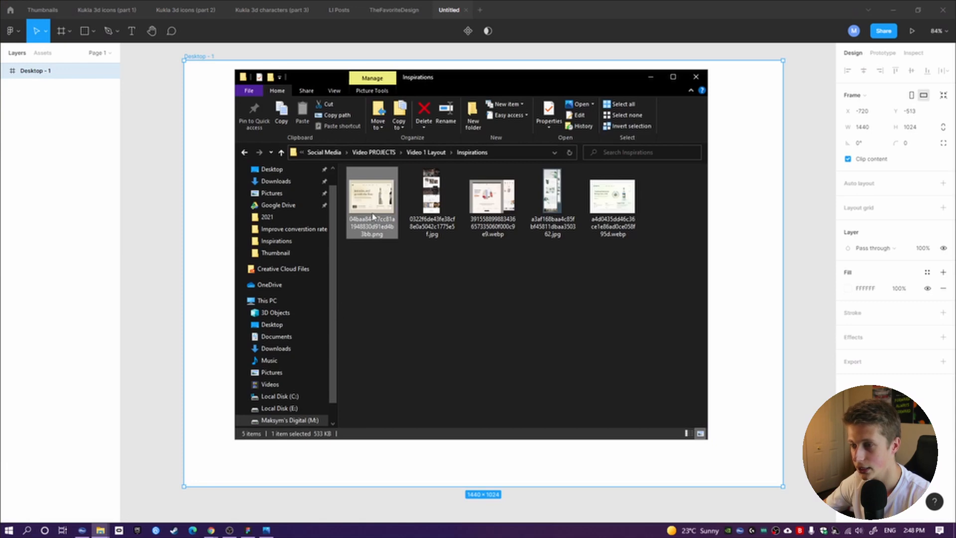
{"action": "double_click", "coordinate": [364, 237]}
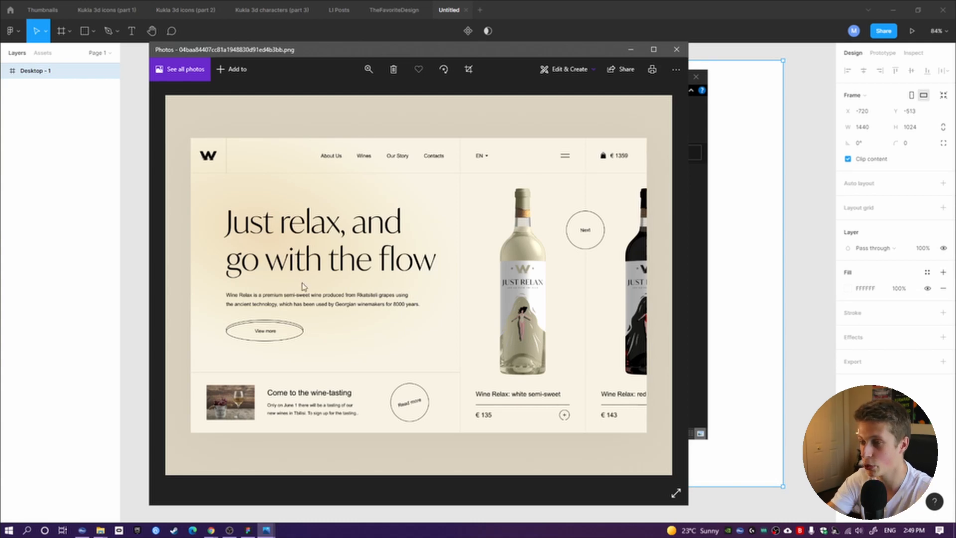
{"action": "left_click", "coordinate": [760, 163]}
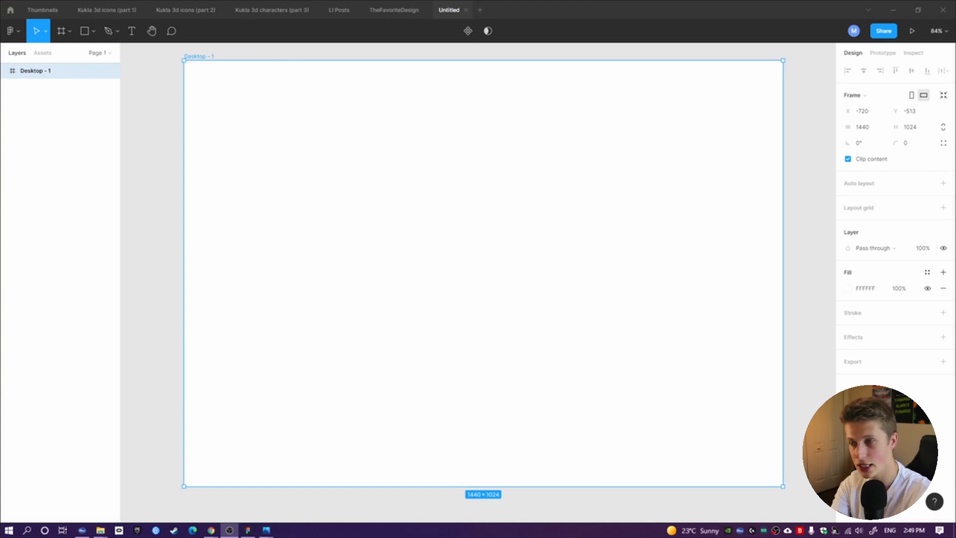
{"action": "left_click", "coordinate": [442, 224]}
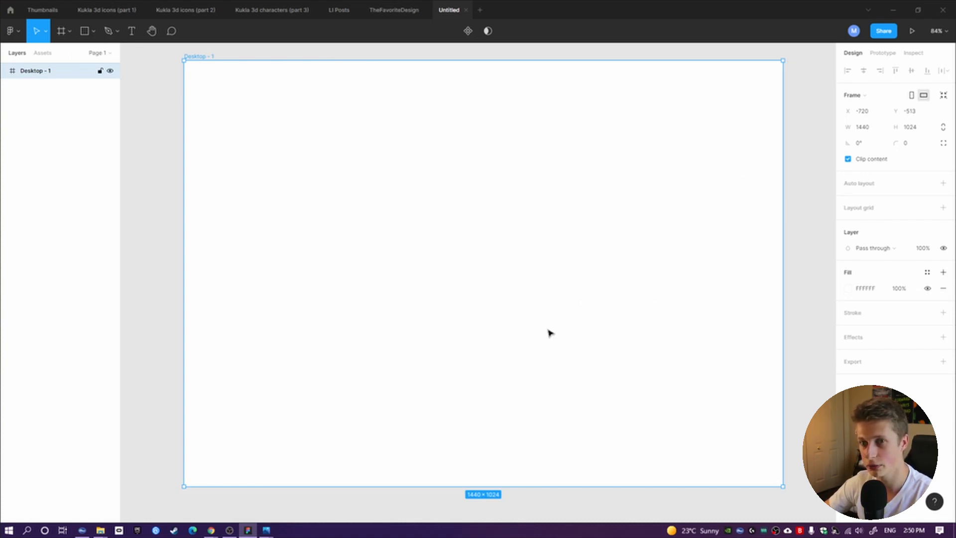
Draw a full-height rectangle along the frame's right edge as a sidebar, about 124 wide and 1024 high
{"action": "key", "text": "r"}
{"action": "mouse_move", "coordinate": [730, 60]}
{"action": "left_mouse_down"}
{"action": "mouse_move", "coordinate": [720, 365]}
{"action": "mouse_move", "coordinate": [764, 478]}
{"action": "mouse_move", "coordinate": [783, 490]}
{"action": "left_mouse_up"}
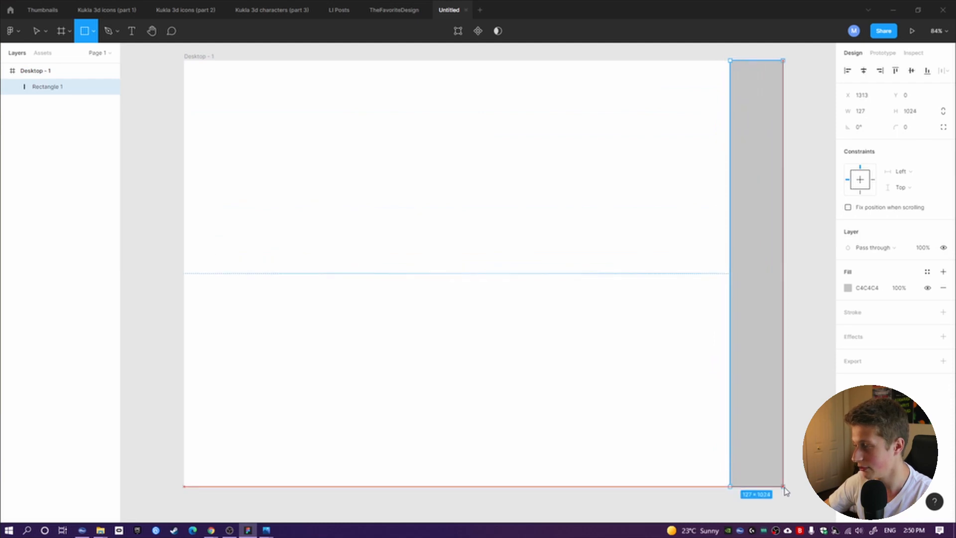
{"action": "left_click_drag", "start_coordinate": [729, 359], "coordinate": [722, 362]}
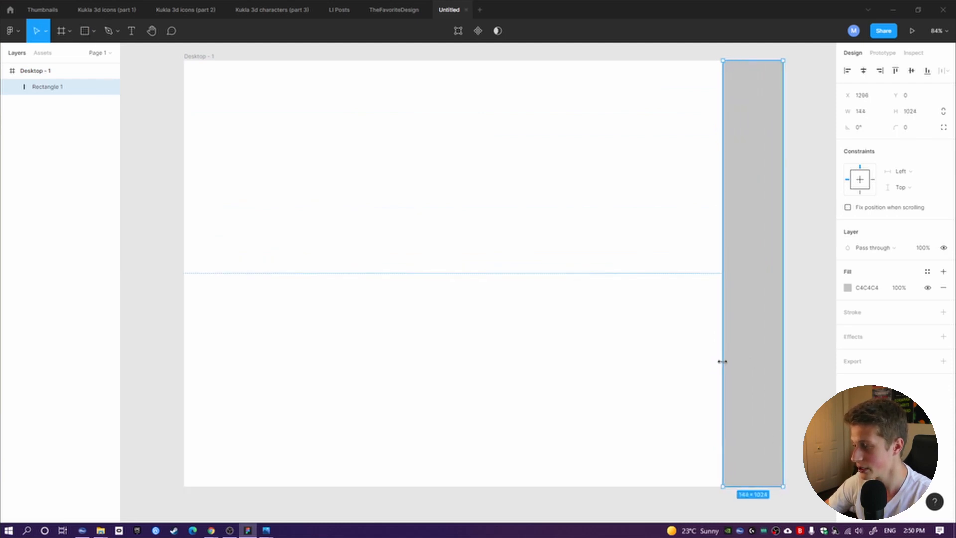
{"action": "left_click", "coordinate": [563, 124]}
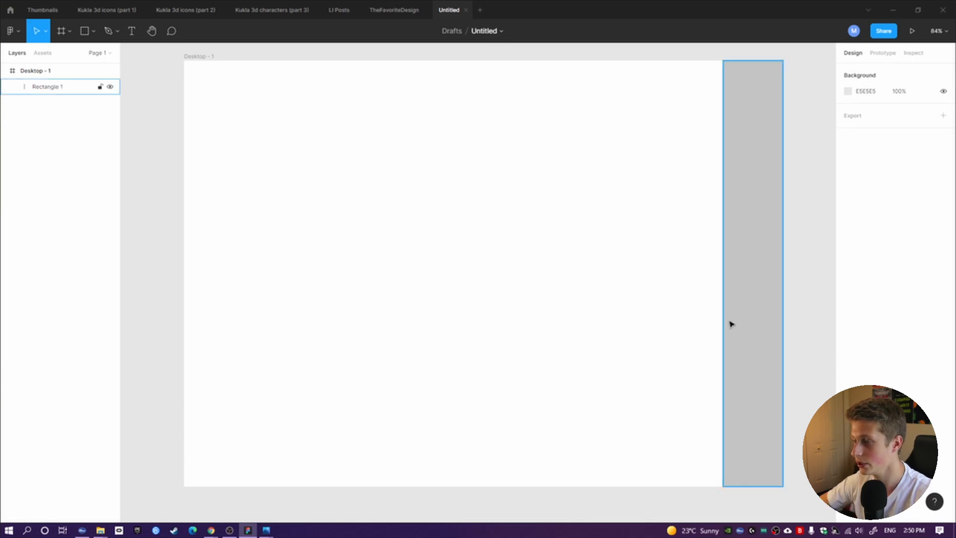
{"action": "left_click_drag", "start_coordinate": [725, 303], "coordinate": [732, 303]}
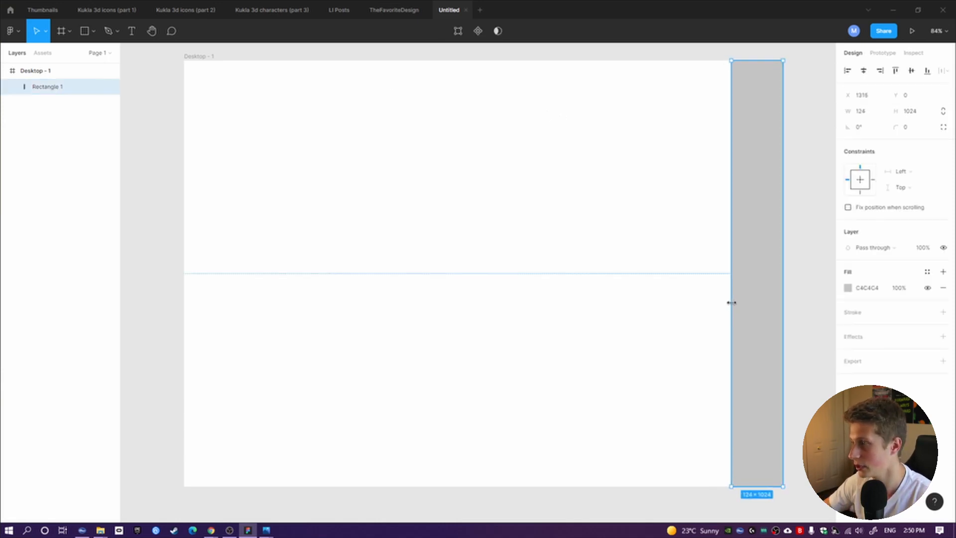
{"action": "left_click", "coordinate": [815, 214]}
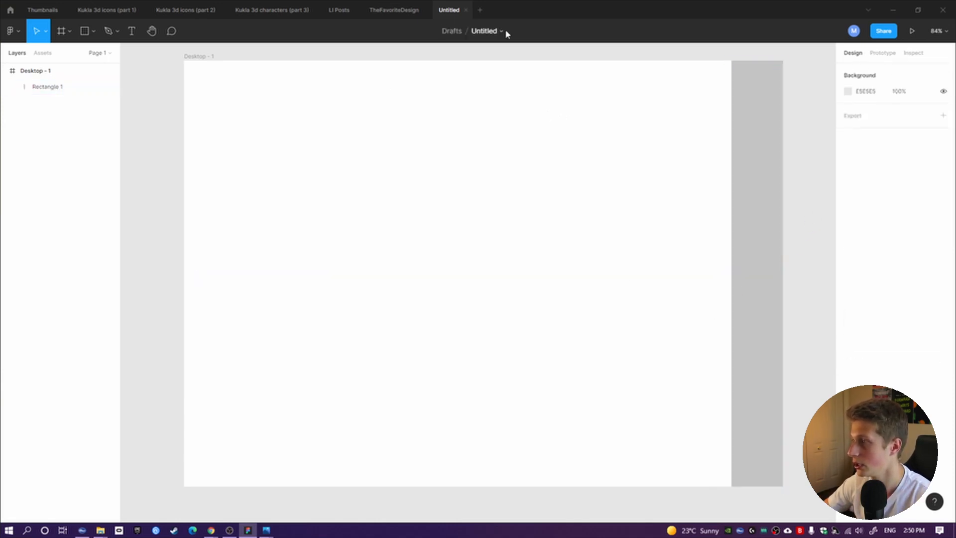
Add a "Home" text label in the grey sidebar, slightly below its middle, with font size 18
{"action": "left_click", "coordinate": [132, 32]}
{"action": "left_click", "coordinate": [748, 112]}
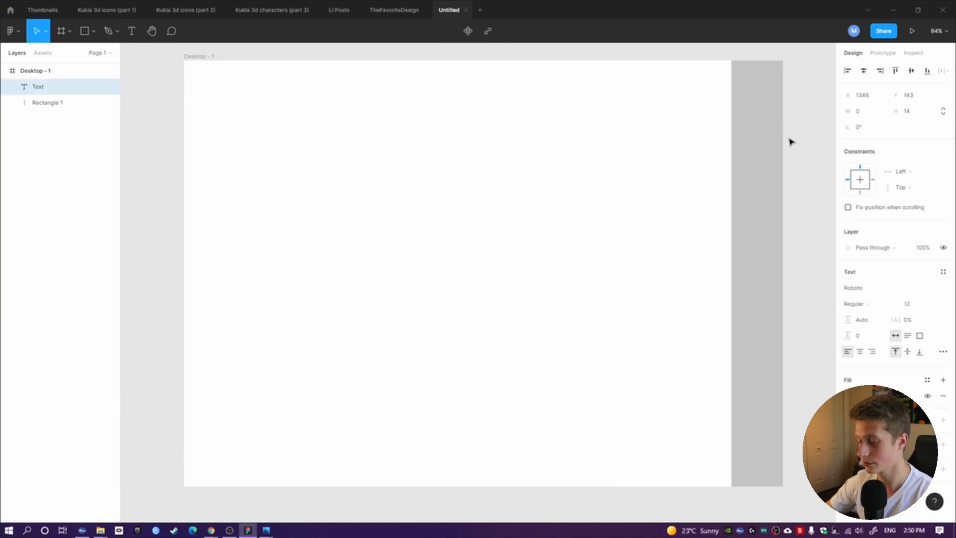
{"action": "type", "text": "Home"}
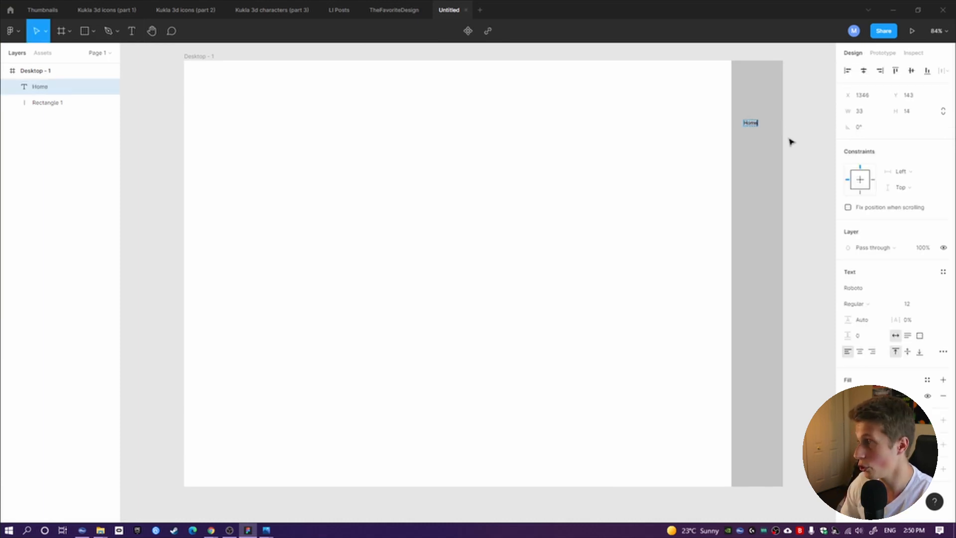
{"action": "key", "text": "Escape"}
{"action": "left_click_drag", "start_coordinate": [753, 125], "coordinate": [756, 297]}
{"action": "left_click", "coordinate": [914, 305]}
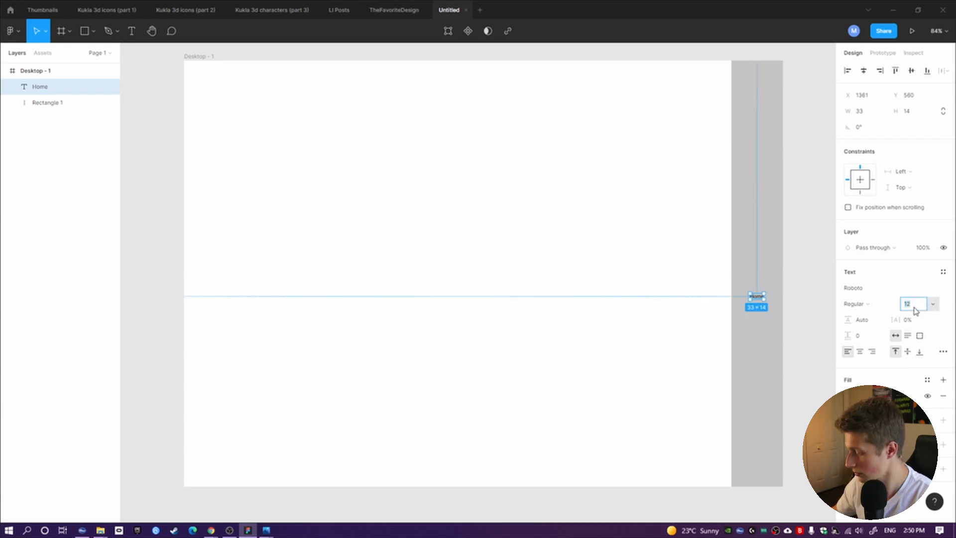
{"action": "key", "text": "Return"}
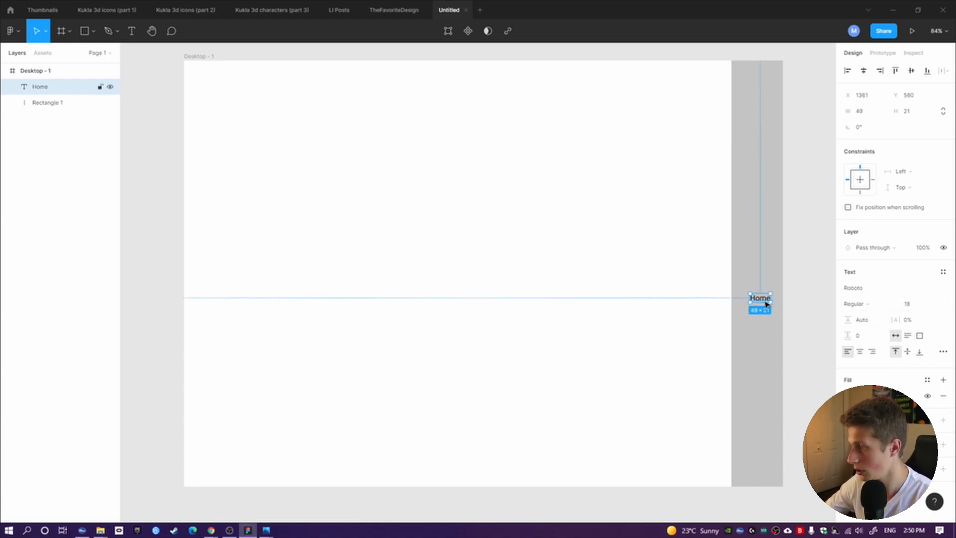
Duplicate the Home label directly below itself and change the copy's text to "Menu"
{"action": "left_click_drag", "start_coordinate": [762, 301], "coordinate": [759, 325], "text": "alt"}
{"action": "double_click", "coordinate": [756, 325]}
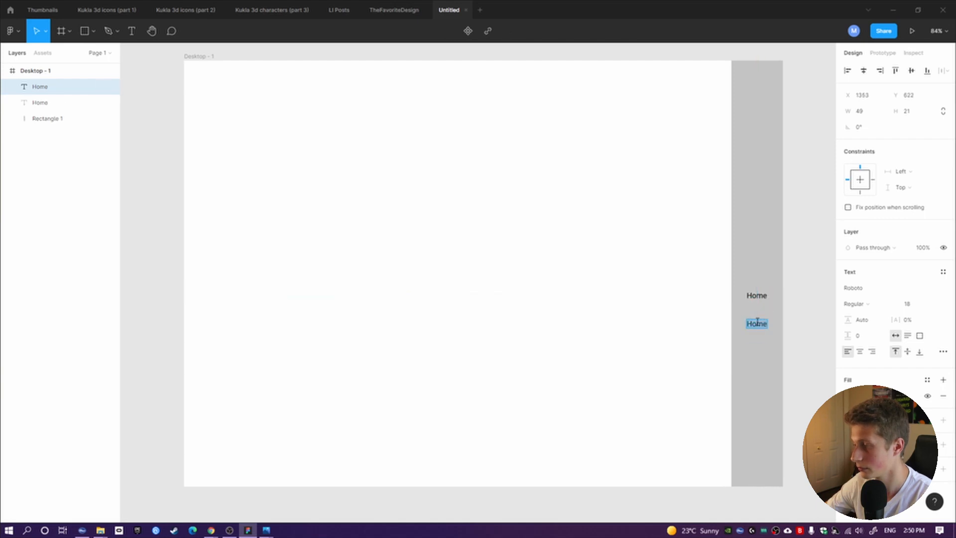
{"action": "type", "text": "Menu"}
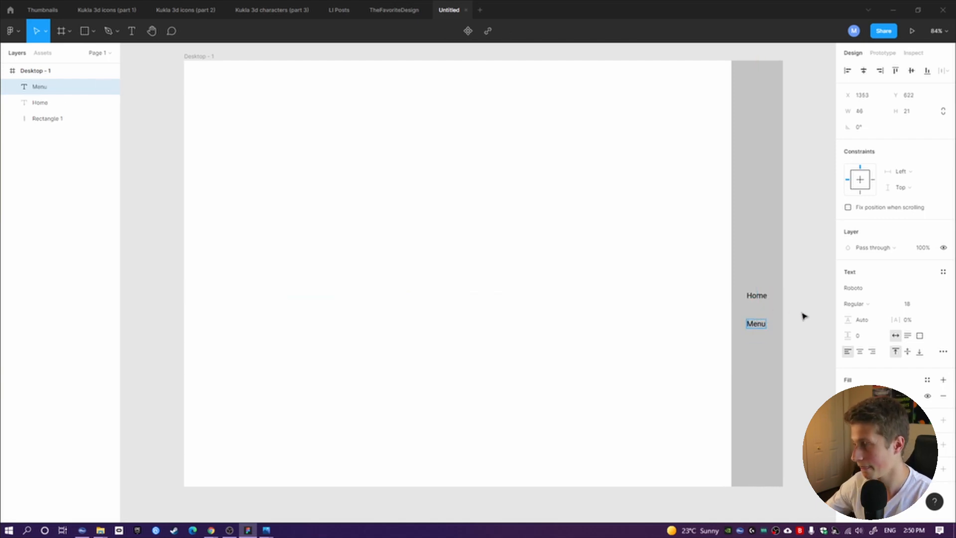
{"action": "key", "text": "Escape"}
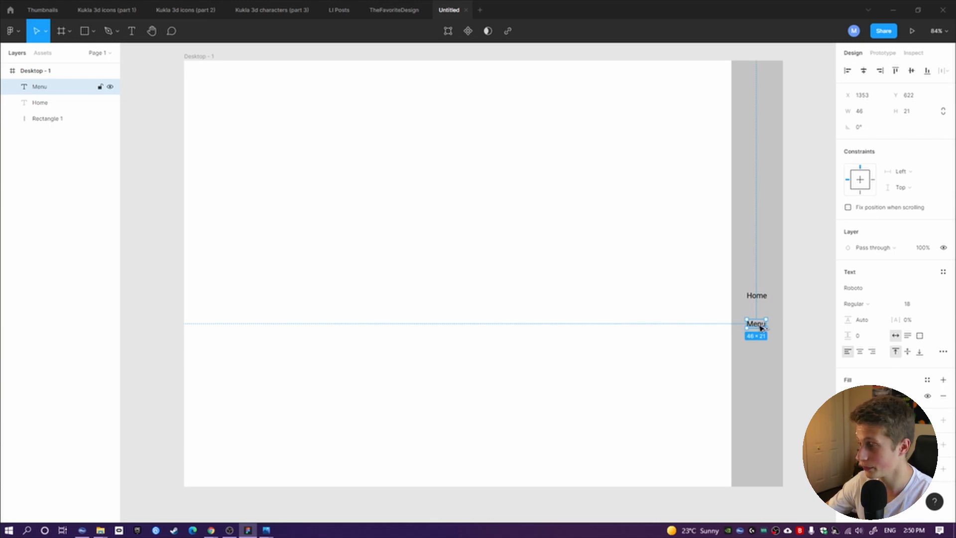
Duplicate the Menu label below itself and change the copy's text to "Contact"
{"action": "left_click_drag", "start_coordinate": [760, 327], "coordinate": [757, 353], "text": "alt"}
{"action": "double_click", "coordinate": [756, 352]}
{"action": "type", "text": "Con"}
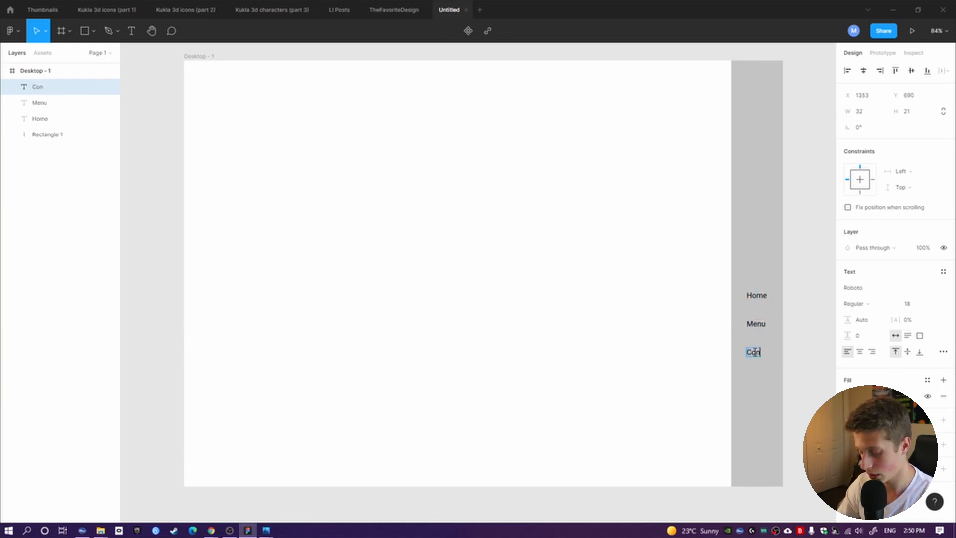
{"action": "type", "text": "tact"}
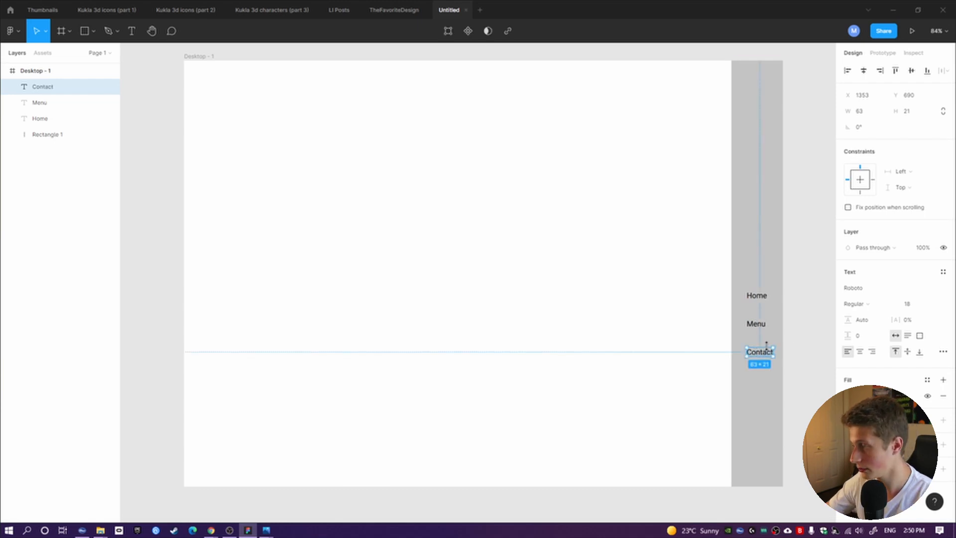
Lower the Contact label and insert a copy of Menu above it with the text "Our Story"
{"action": "left_click_drag", "start_coordinate": [767, 357], "coordinate": [758, 378]}
{"action": "left_click", "coordinate": [804, 325]}
{"action": "left_click_drag", "start_coordinate": [760, 329], "coordinate": [759, 361]}
{"action": "double_click", "coordinate": [755, 353]}
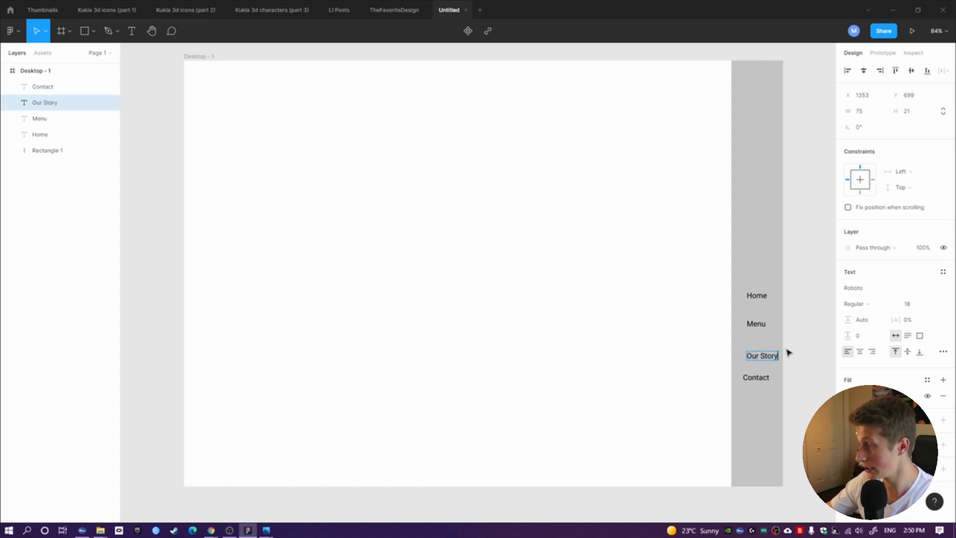
{"action": "key", "text": "Escape"}
Centre Our Story and Contact under the Menu label and space the sidebar labels evenly
{"action": "left_click_drag", "start_coordinate": [769, 359], "coordinate": [755, 399]}
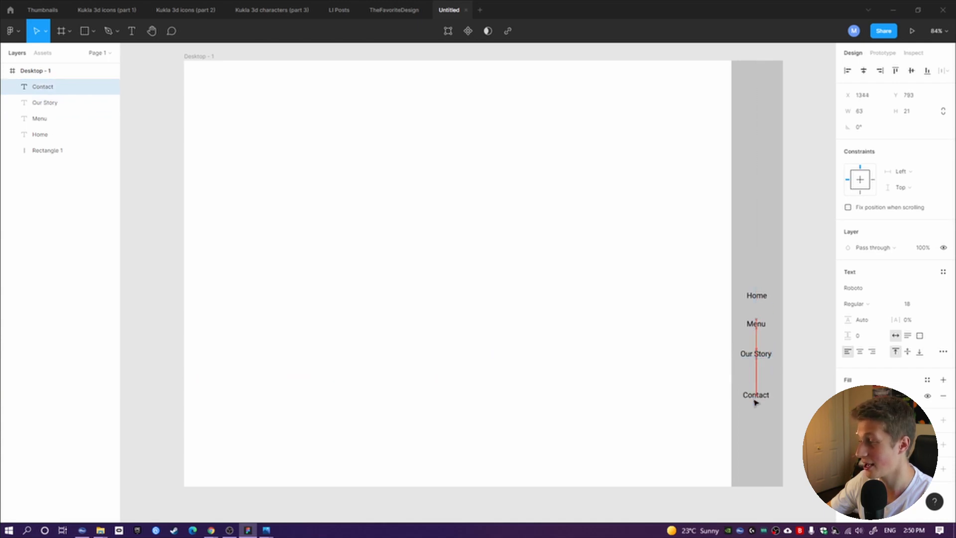
{"action": "left_click", "coordinate": [759, 358]}
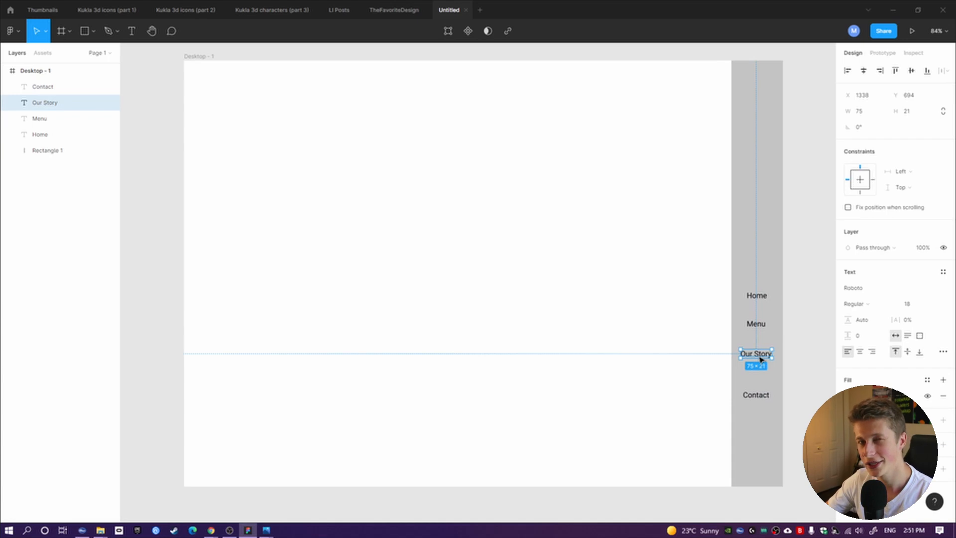
{"action": "mouse_move", "coordinate": [761, 358]}
{"action": "left_mouse_down"}
{"action": "mouse_move", "coordinate": [757, 366]}
{"action": "mouse_move", "coordinate": [757, 357]}
{"action": "left_mouse_up"}
{"action": "left_click", "coordinate": [758, 398]}
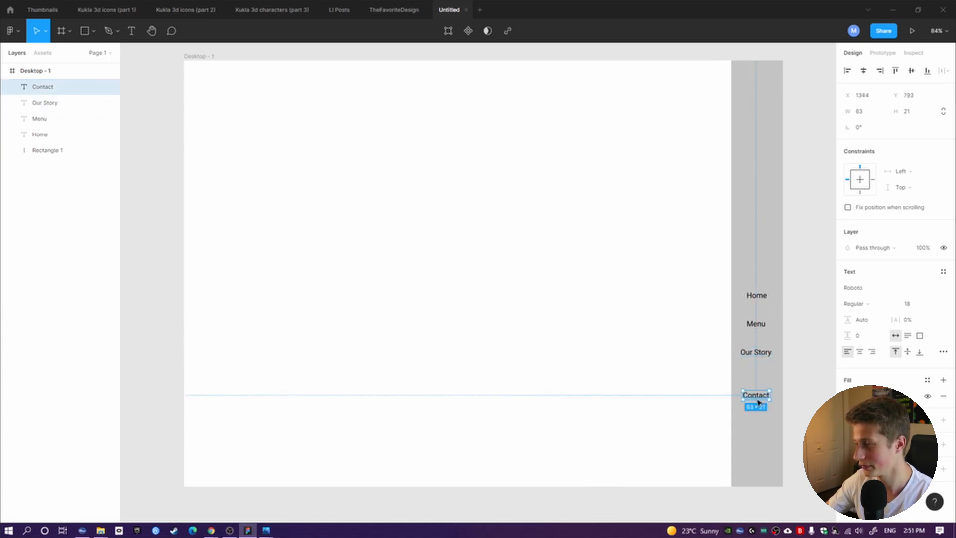
{"action": "left_click_drag", "start_coordinate": [759, 401], "coordinate": [759, 384]}
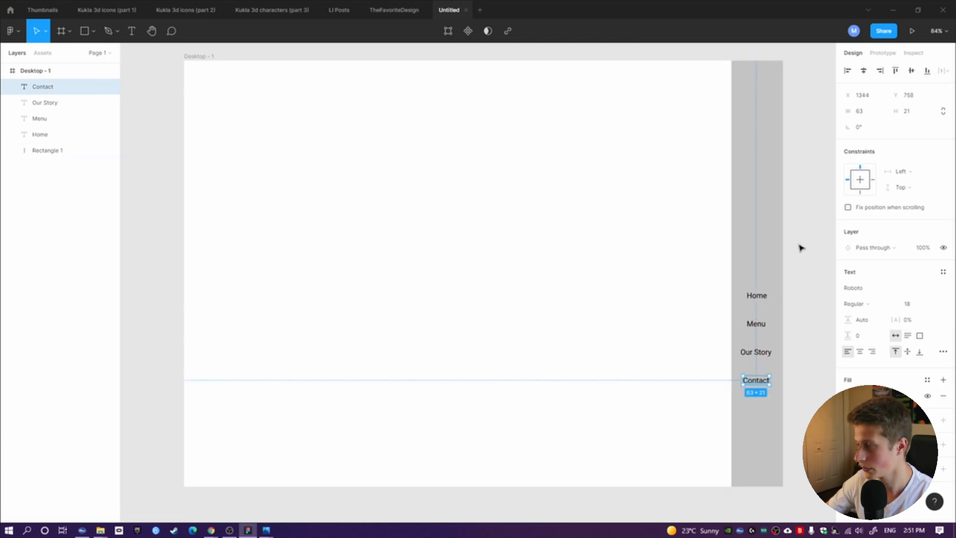
Move the Home, Menu, Our Story and Contact labels together slightly lower in the sidebar
{"action": "left_click", "coordinate": [797, 254]}
{"action": "left_click", "coordinate": [757, 326]}
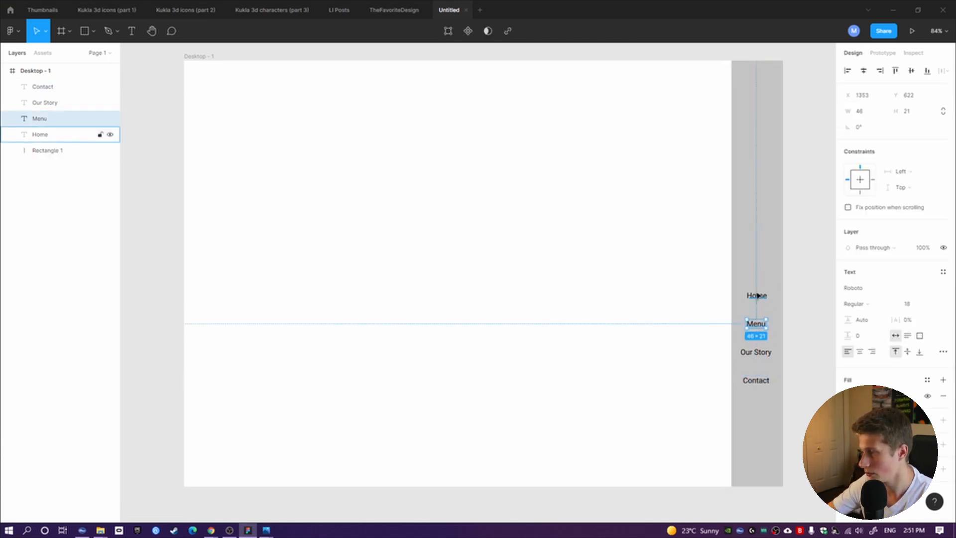
{"action": "left_click", "coordinate": [756, 296], "text": "shift"}
{"action": "left_click", "coordinate": [756, 352], "text": "shift"}
{"action": "left_click", "coordinate": [759, 383], "text": "shift"}
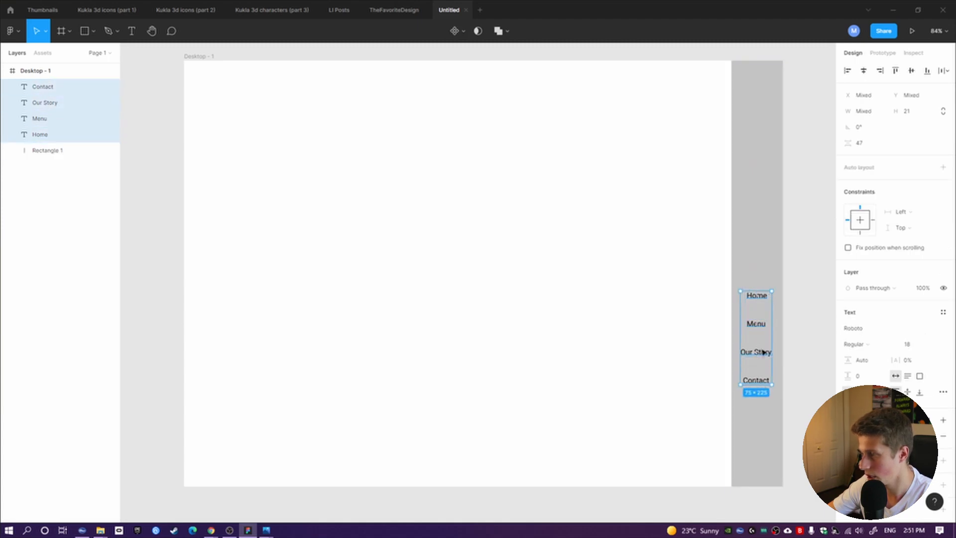
{"action": "left_click_drag", "start_coordinate": [764, 352], "coordinate": [766, 379]}
{"action": "left_click", "coordinate": [818, 332]}
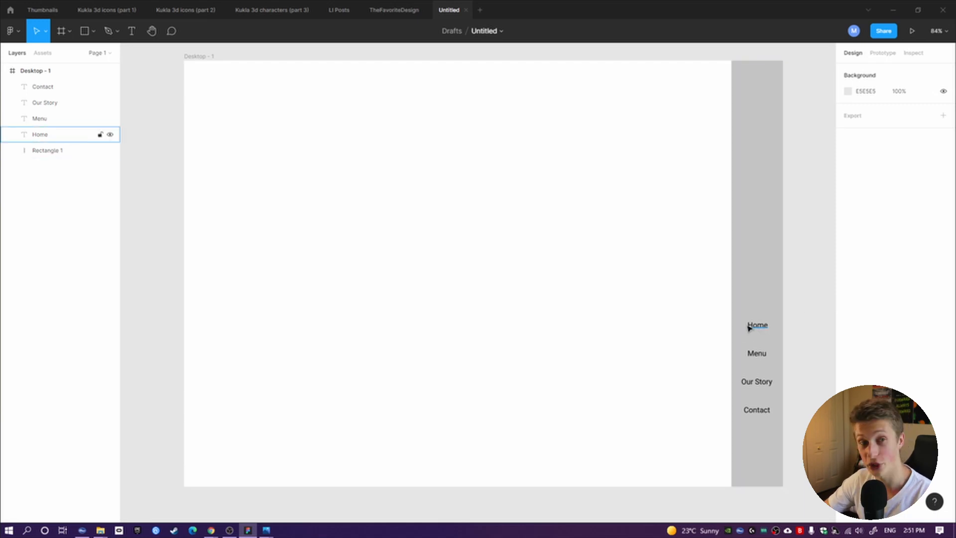
Shift the four navigation labels together a little higher in the sidebar
{"action": "left_click", "coordinate": [758, 462]}
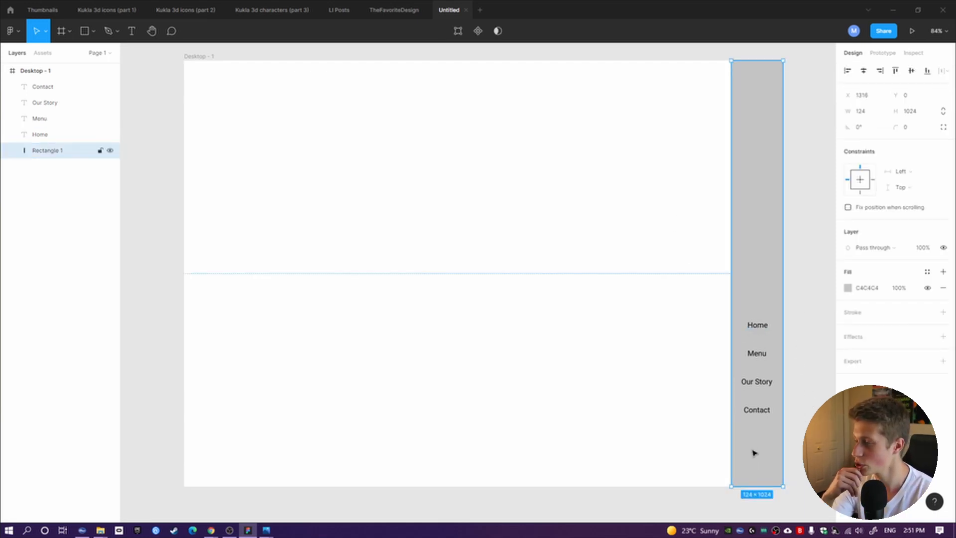
{"action": "left_click", "coordinate": [757, 325]}
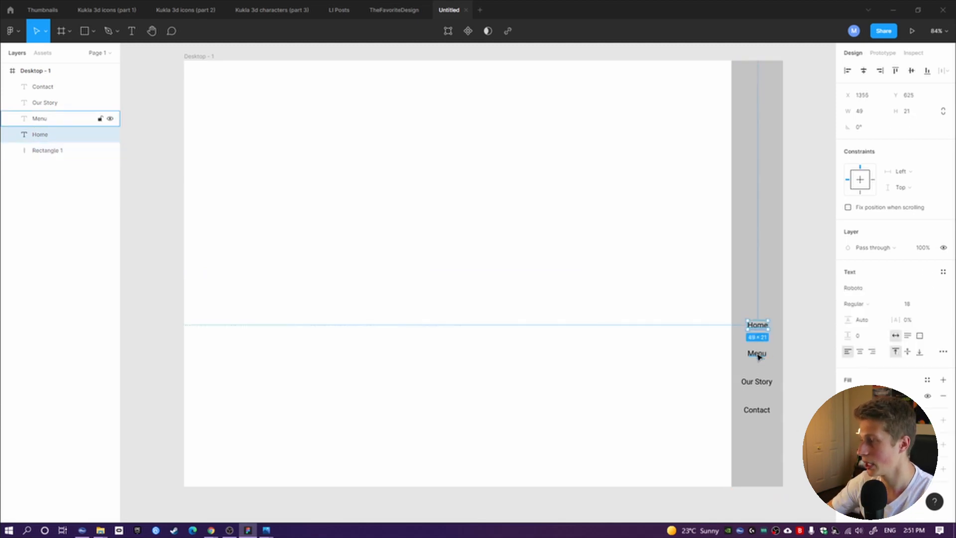
{"action": "left_click", "coordinate": [757, 354], "text": "shift"}
{"action": "left_click", "coordinate": [758, 384], "text": "shift"}
{"action": "left_click", "coordinate": [759, 411], "text": "shift"}
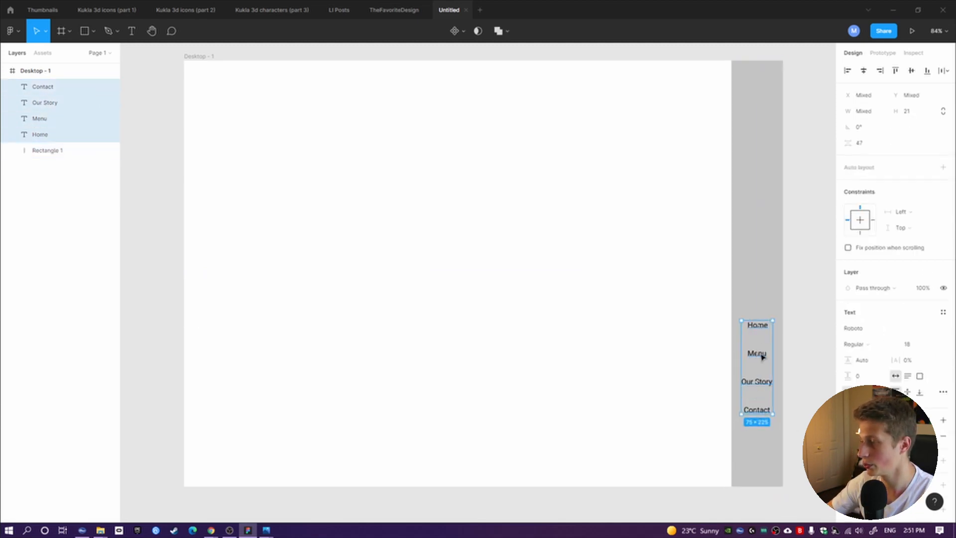
{"action": "left_click_drag", "start_coordinate": [762, 356], "coordinate": [762, 336]}
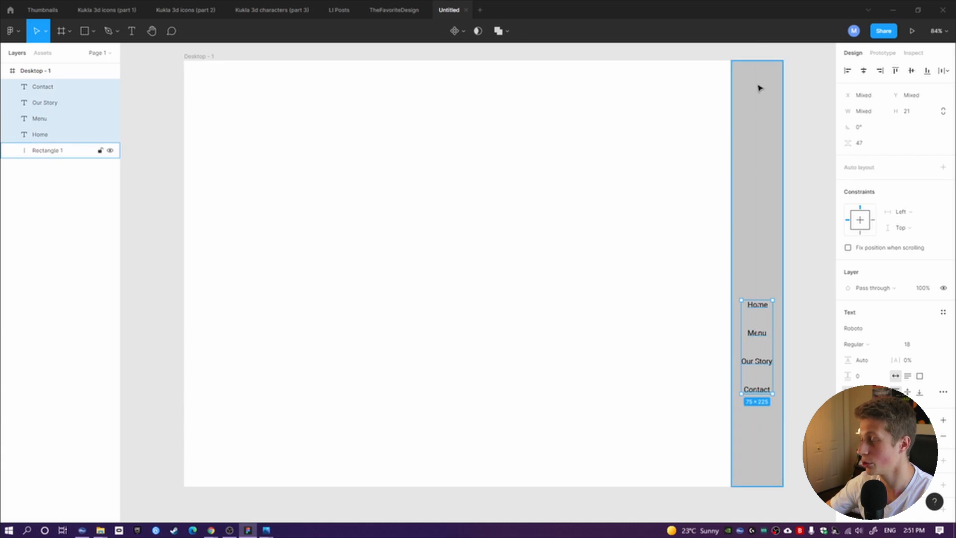
{"action": "left_click", "coordinate": [827, 90]}
{"action": "left_click", "coordinate": [762, 85]}
{"action": "left_click", "coordinate": [789, 158]}
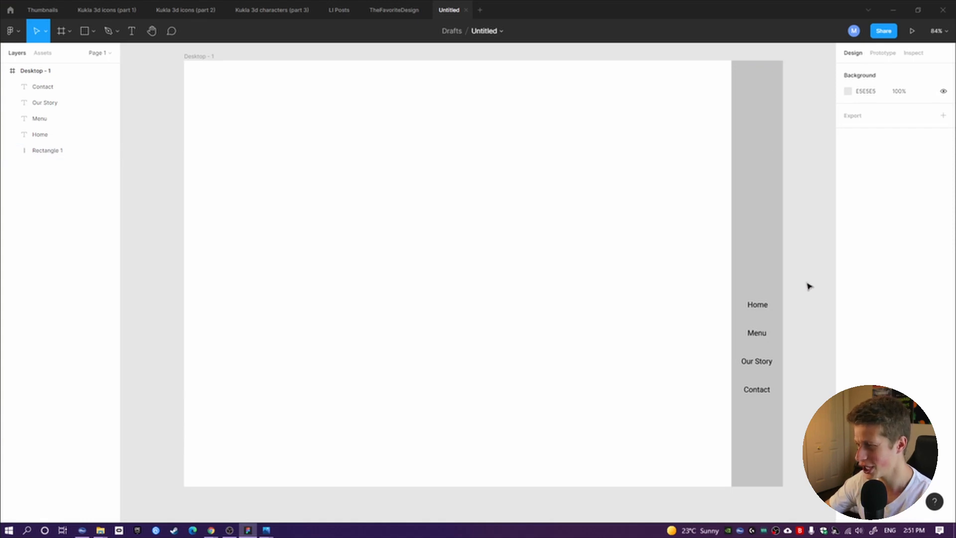
Draw a 124 × 124 square across the sidebar's lower end and fill it with light grey D1D1D1
{"action": "left_click", "coordinate": [779, 449]}
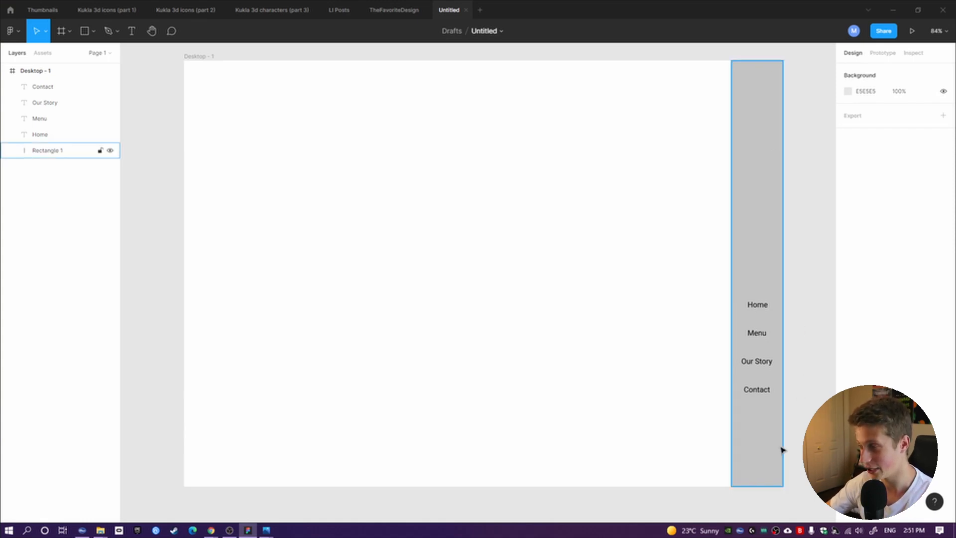
{"action": "left_click", "coordinate": [85, 31]}
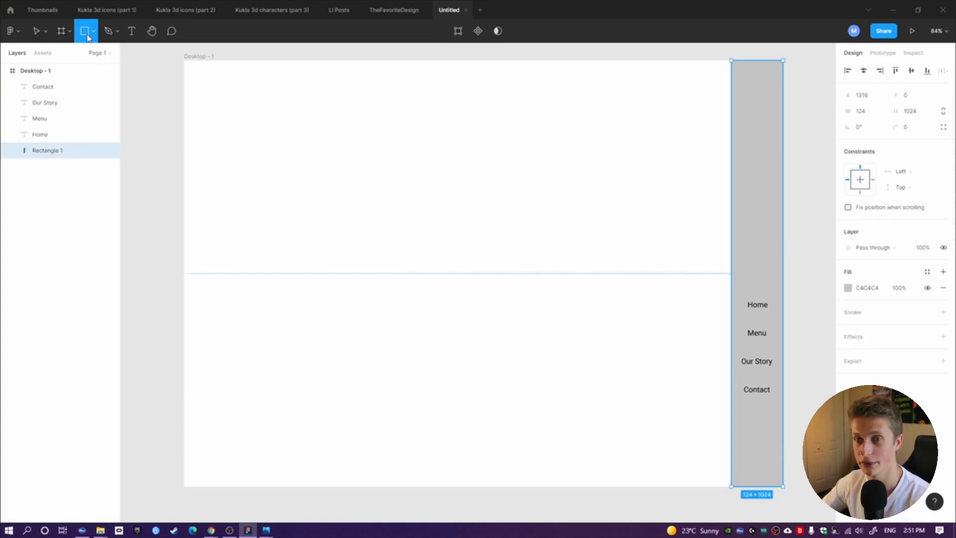
{"action": "mouse_move", "coordinate": [732, 448]}
{"action": "left_mouse_down"}
{"action": "mouse_move", "coordinate": [784, 497]}
{"action": "mouse_move", "coordinate": [774, 454]}
{"action": "mouse_move", "coordinate": [774, 463]}
{"action": "left_mouse_up"}
{"action": "left_click_drag", "start_coordinate": [773, 461], "coordinate": [772, 461]}
{"action": "left_click", "coordinate": [849, 289]}
{"action": "left_click_drag", "start_coordinate": [723, 302], "coordinate": [673, 299]}
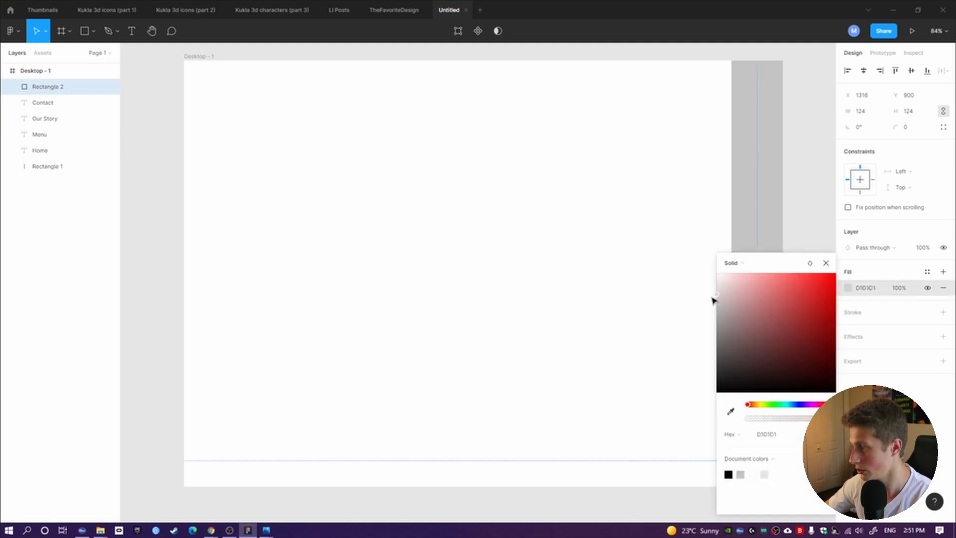
{"action": "left_click", "coordinate": [827, 263]}
{"action": "left_click", "coordinate": [775, 505]}
{"action": "left_click", "coordinate": [767, 473]}
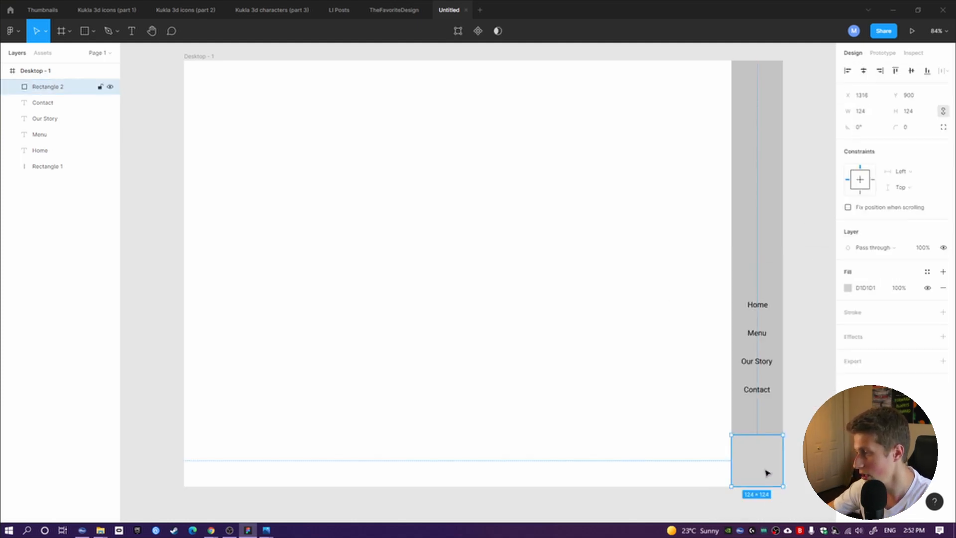
Extend the light grey block at the foot of the sidebar upward to a height of about 163
{"action": "left_click", "coordinate": [808, 420]}
{"action": "left_click", "coordinate": [767, 450]}
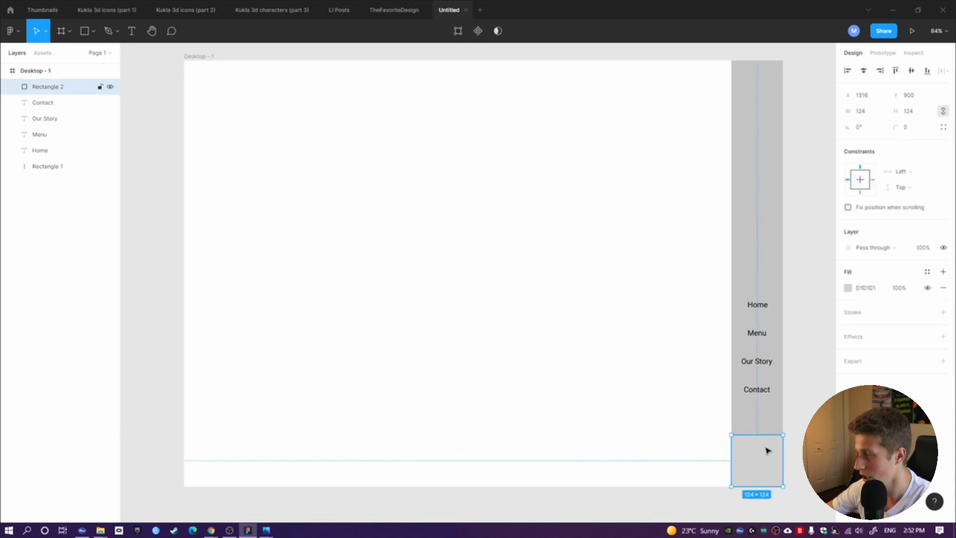
{"action": "left_click_drag", "start_coordinate": [767, 435], "coordinate": [764, 417]}
{"action": "left_click", "coordinate": [826, 376]}
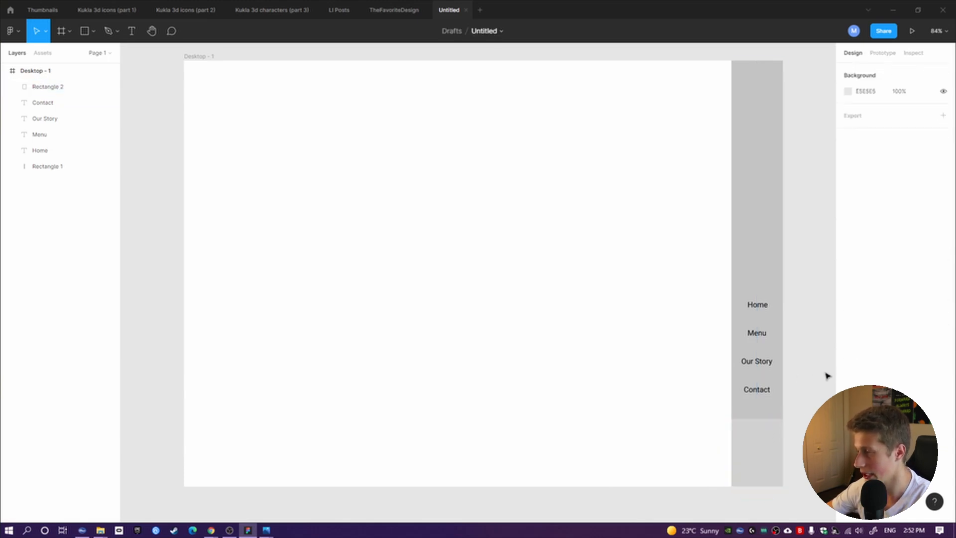
{"action": "left_click", "coordinate": [749, 442]}
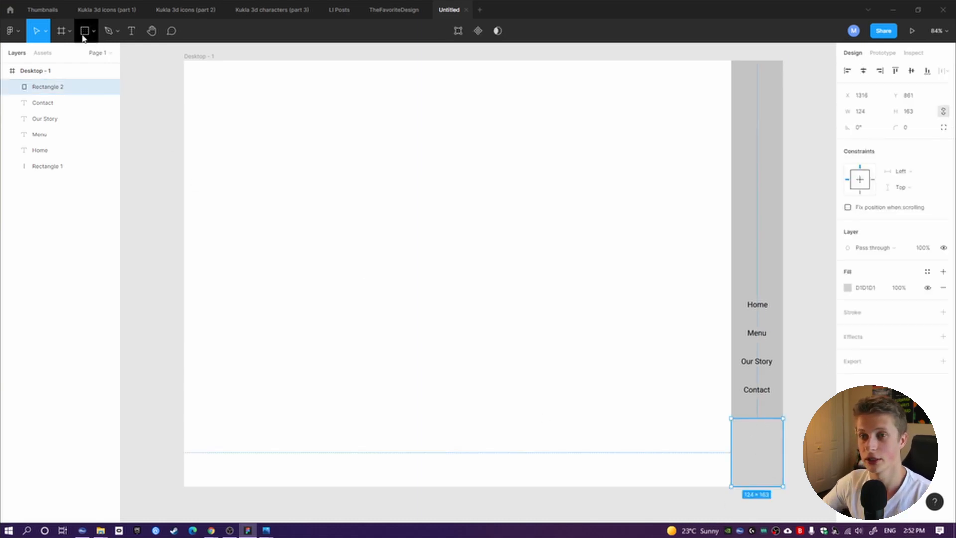
{"action": "left_click", "coordinate": [630, 400]}
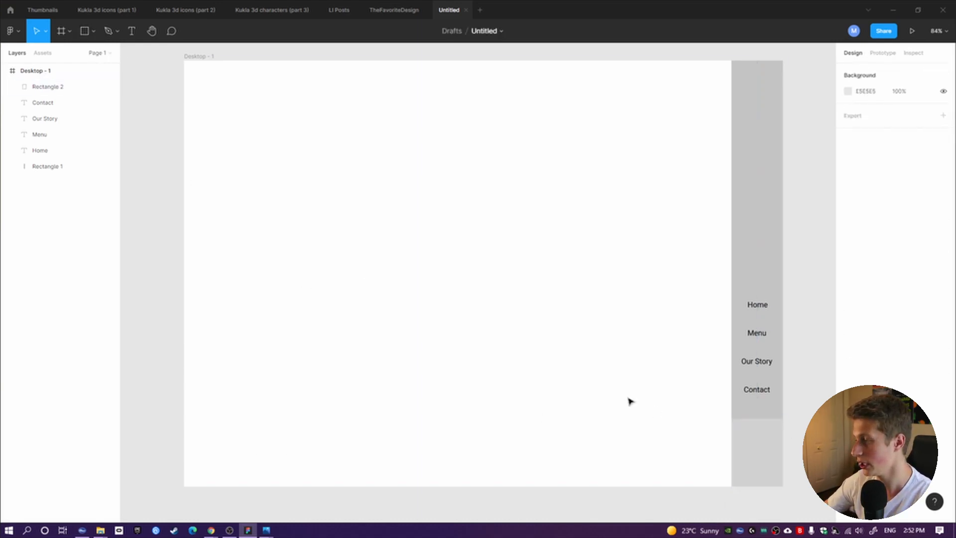
Place three evenly stacked 34 × 34 squares in the light grey block and raise the block's upper edge a little
{"action": "left_click", "coordinate": [85, 31]}
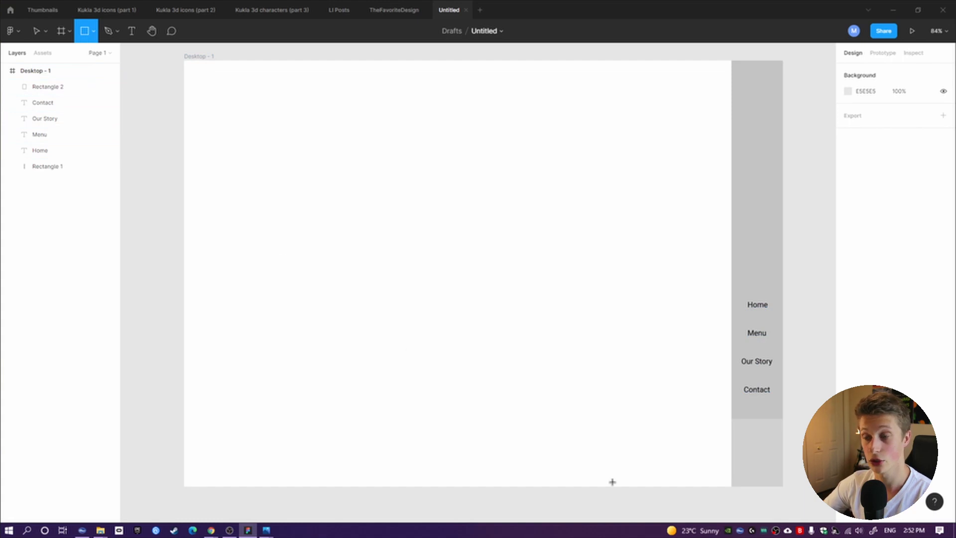
{"action": "left_click_drag", "start_coordinate": [754, 429], "coordinate": [761, 488]}
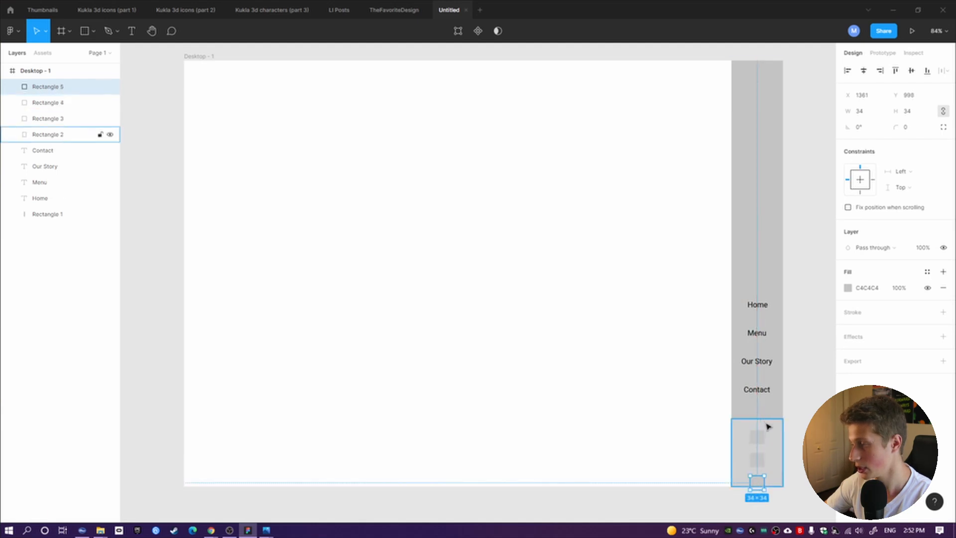
{"action": "left_click", "coordinate": [763, 421]}
{"action": "left_click_drag", "start_coordinate": [762, 418], "coordinate": [763, 409]}
Move the three small squares up together so they sit vertically centred in the light grey block
{"action": "left_click", "coordinate": [757, 438]}
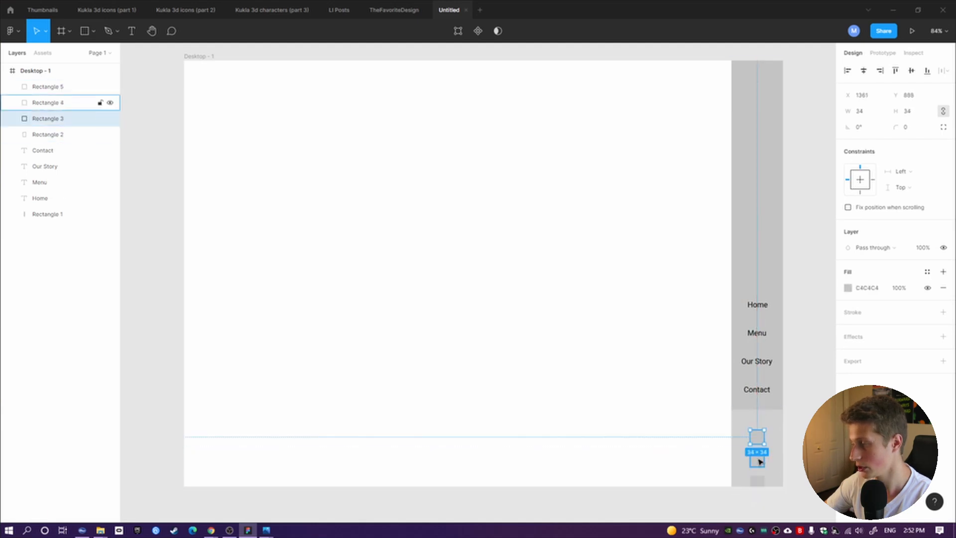
{"action": "left_click", "coordinate": [757, 459], "text": "shift"}
{"action": "left_click", "coordinate": [757, 482], "text": "shift"}
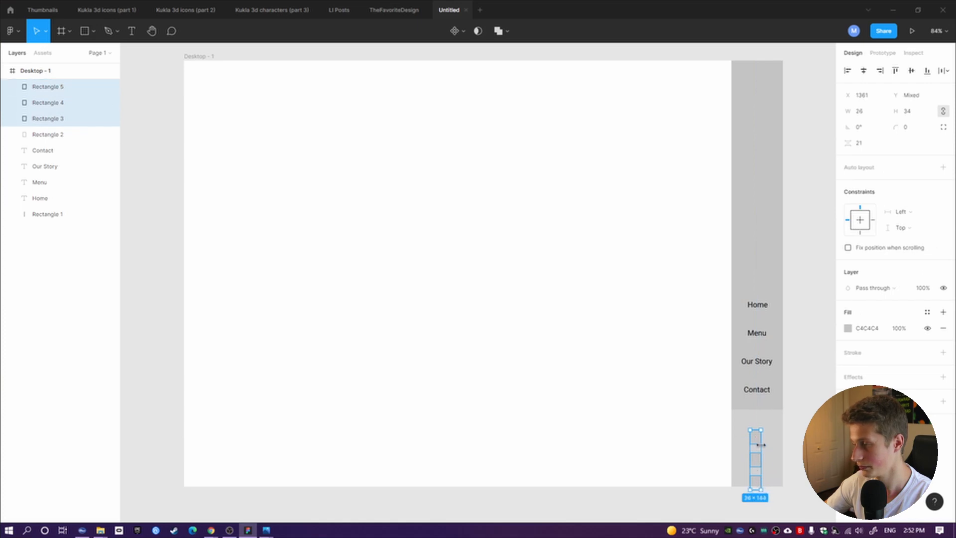
{"action": "left_click_drag", "start_coordinate": [763, 451], "coordinate": [758, 436]}
{"action": "key", "text": "ctrl+z"}
{"action": "left_click", "coordinate": [797, 388]}
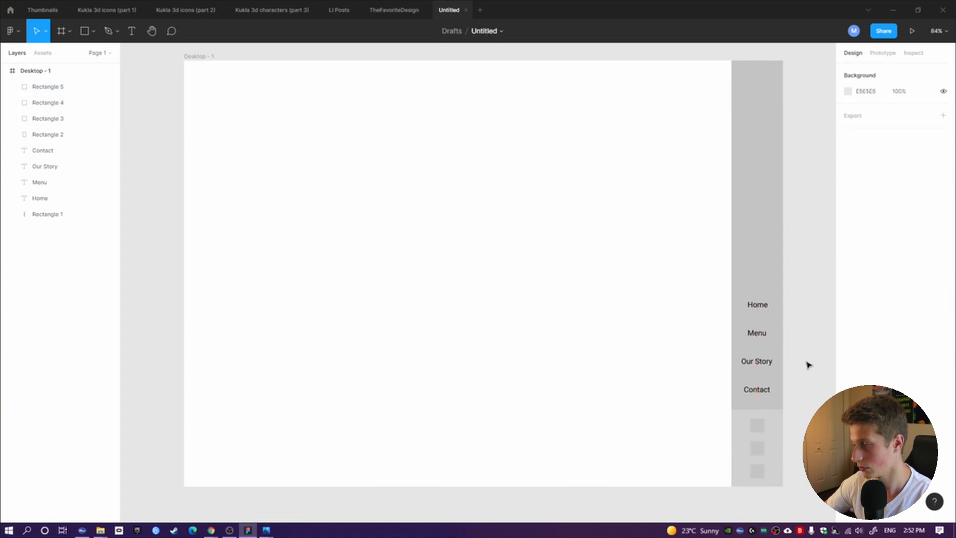
Nudge the four navigation labels up together, away from the light grey block
{"action": "left_click", "coordinate": [758, 305]}
{"action": "left_click", "coordinate": [757, 333], "text": "shift"}
{"action": "left_click", "coordinate": [757, 361], "text": "shift"}
{"action": "left_click", "coordinate": [757, 389], "text": "shift"}
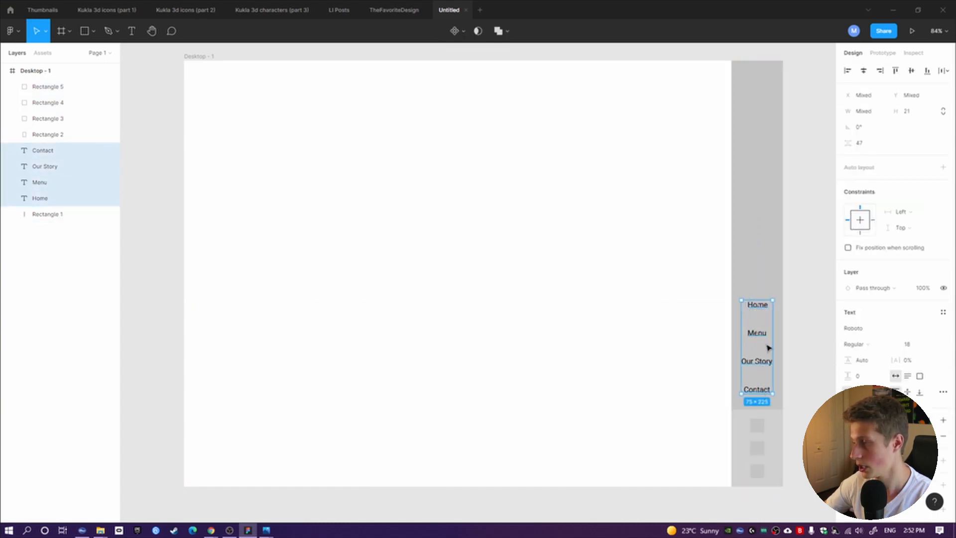
{"action": "left_click_drag", "start_coordinate": [768, 347], "coordinate": [767, 335]}
{"action": "left_click", "coordinate": [816, 286]}
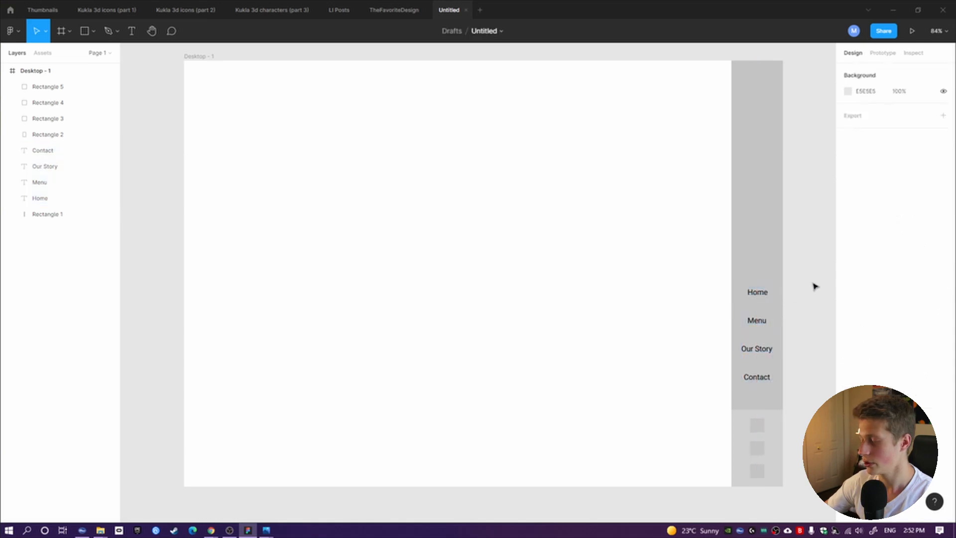
Raise the four navigation labels to the middle of the sidebar and spread them with wider, equal gaps
{"action": "left_click", "coordinate": [759, 299]}
{"action": "left_click", "coordinate": [761, 322], "text": "shift"}
{"action": "left_click", "coordinate": [761, 350], "text": "shift"}
{"action": "left_click", "coordinate": [754, 378], "text": "shift"}
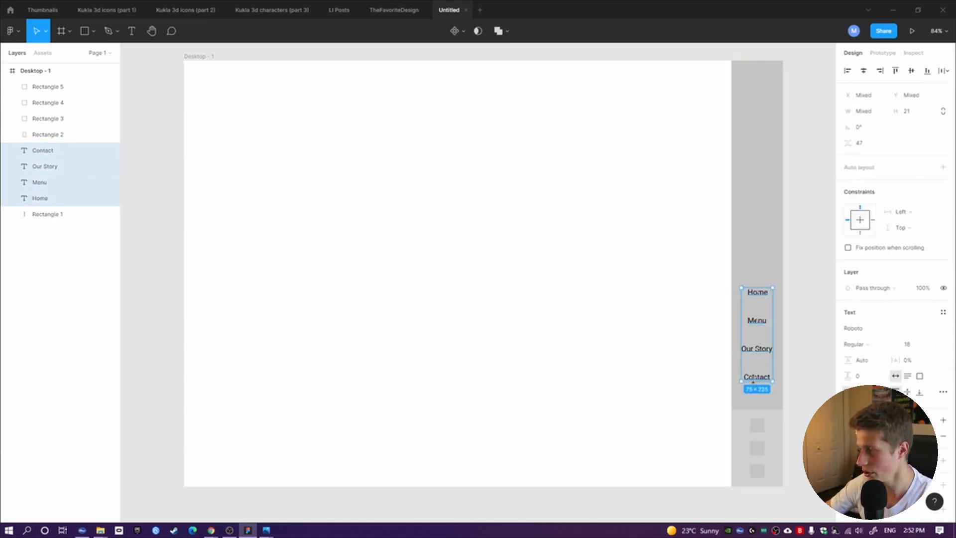
{"action": "left_click_drag", "start_coordinate": [766, 325], "coordinate": [770, 265]}
{"action": "left_click_drag", "start_coordinate": [757, 226], "coordinate": [757, 155]}
{"action": "left_click_drag", "start_coordinate": [758, 211], "coordinate": [762, 249]}
{"action": "left_click", "coordinate": [802, 158]}
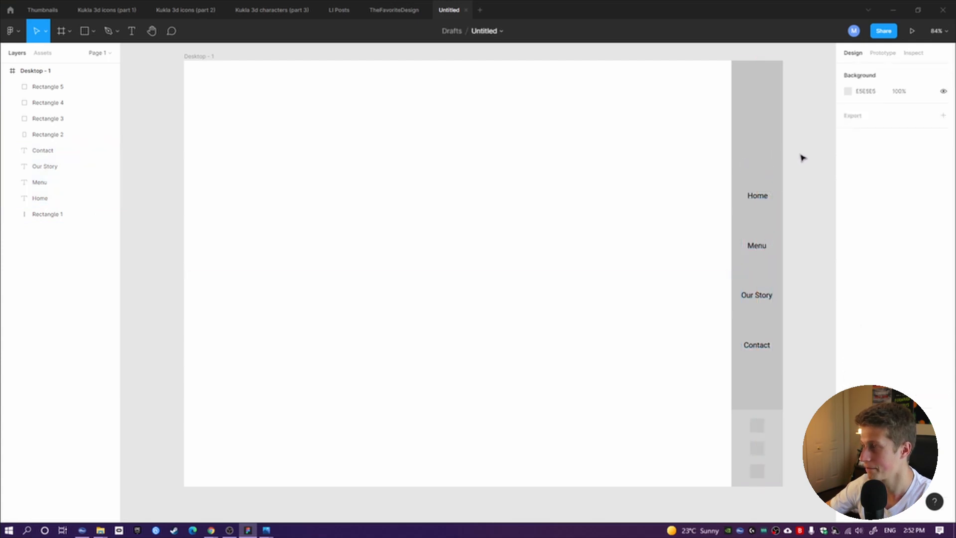
Draw a 102 × 102 logo placeholder square centred near the sidebar's upper end and fill it with dark grey 6F6F6F
{"action": "left_click", "coordinate": [742, 77]}
{"action": "left_click", "coordinate": [83, 39]}
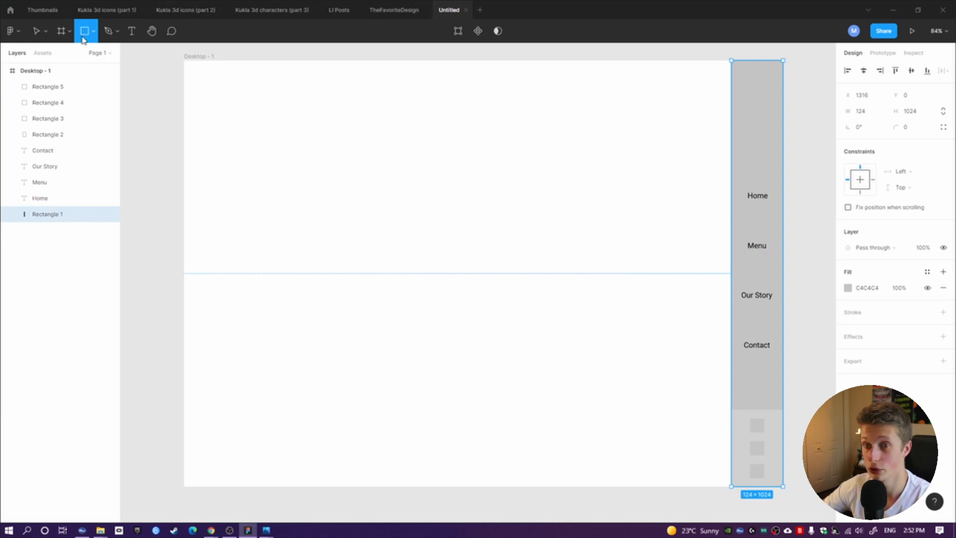
{"action": "mouse_move", "coordinate": [739, 68]}
{"action": "left_mouse_down"}
{"action": "mouse_move", "coordinate": [750, 99]}
{"action": "mouse_move", "coordinate": [777, 98]}
{"action": "mouse_move", "coordinate": [778, 112]}
{"action": "mouse_move", "coordinate": [762, 88]}
{"action": "left_mouse_up"}
{"action": "left_click", "coordinate": [848, 288]}
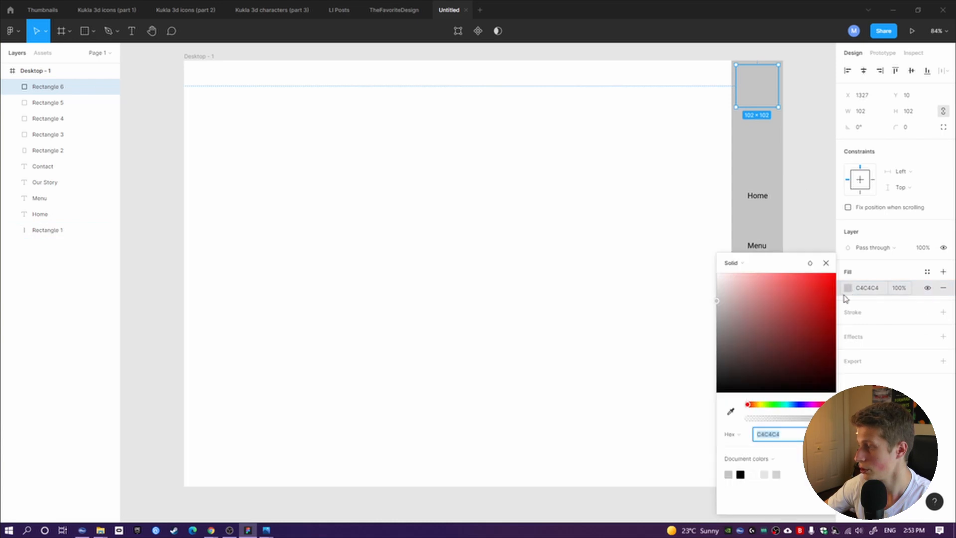
{"action": "left_click_drag", "start_coordinate": [727, 344], "coordinate": [705, 347]}
{"action": "left_click", "coordinate": [825, 263]}
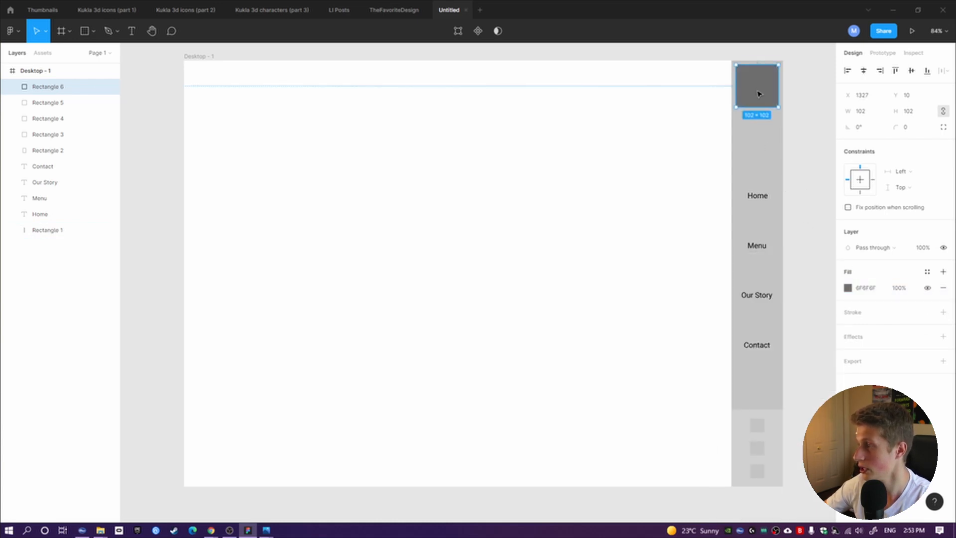
{"action": "left_click_drag", "start_coordinate": [759, 93], "coordinate": [760, 93]}
{"action": "left_click", "coordinate": [795, 114]}
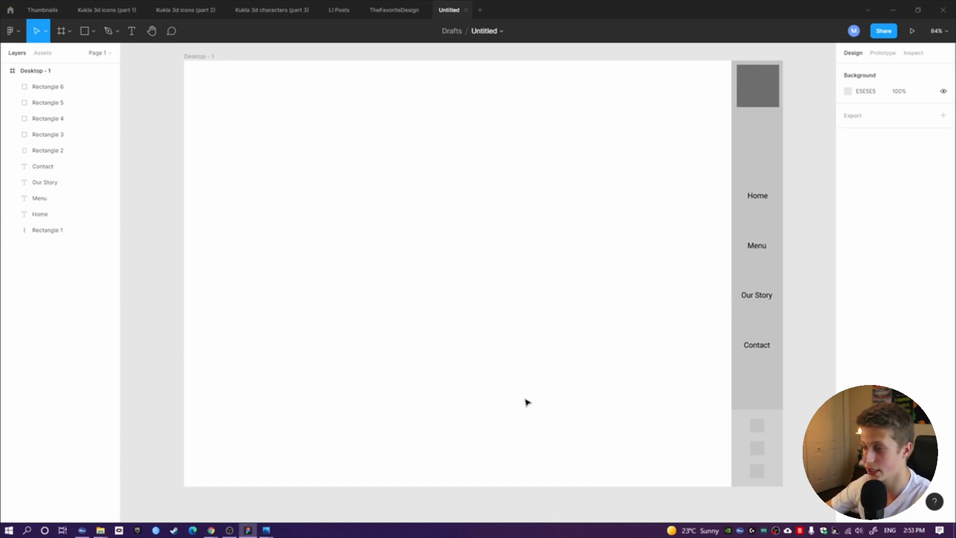
Draw a full-height rectangle directly left of the sidebar and narrow it to about 570 × 1024
{"action": "left_click", "coordinate": [85, 32]}
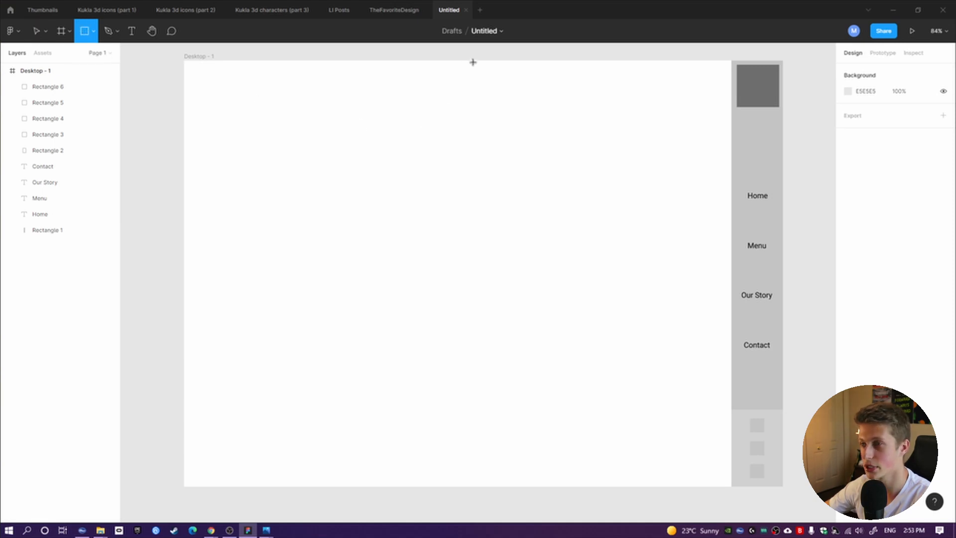
{"action": "left_click_drag", "start_coordinate": [477, 61], "coordinate": [731, 487]}
{"action": "mouse_move", "coordinate": [477, 304]}
{"action": "left_mouse_down"}
{"action": "mouse_move", "coordinate": [503, 304]}
{"action": "mouse_move", "coordinate": [490, 304]}
{"action": "left_mouse_up"}
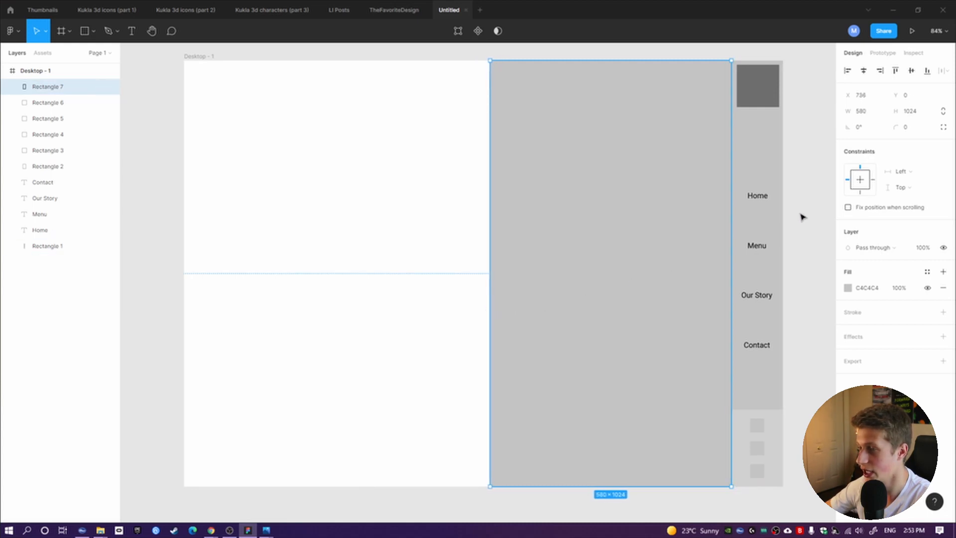
{"action": "left_click_drag", "start_coordinate": [489, 261], "coordinate": [494, 260]}
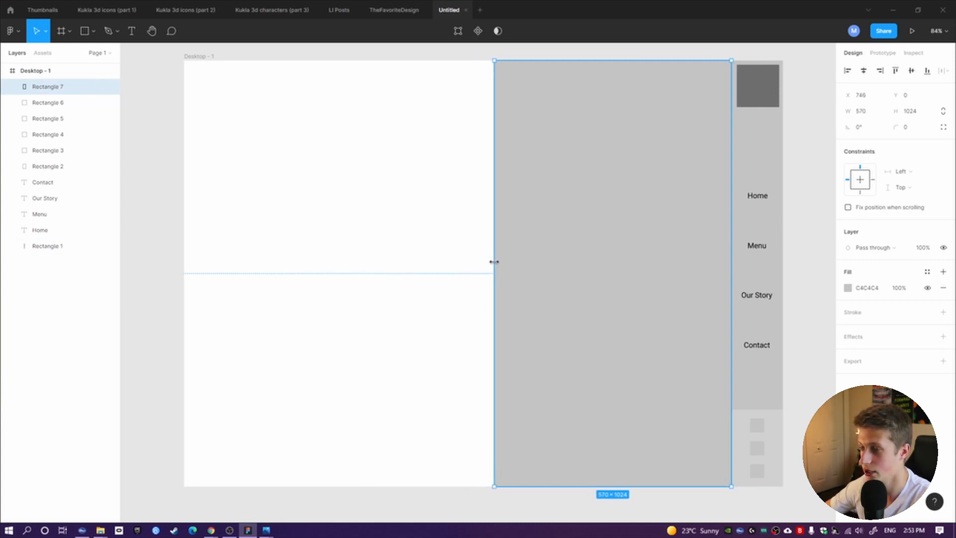
{"action": "left_click", "coordinate": [811, 227]}
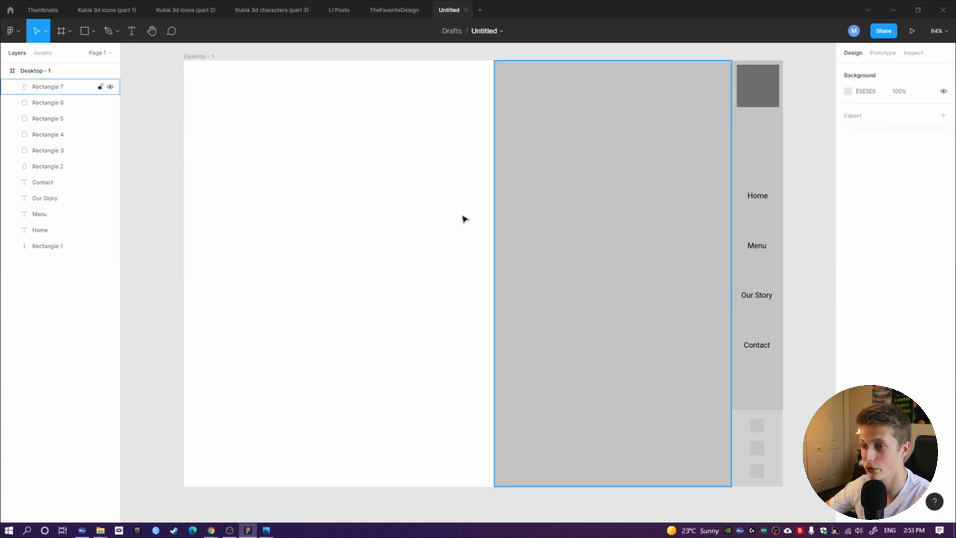
Cover the frame's remaining white area with a 746 × 1024 rectangle
{"action": "left_click", "coordinate": [93, 32]}
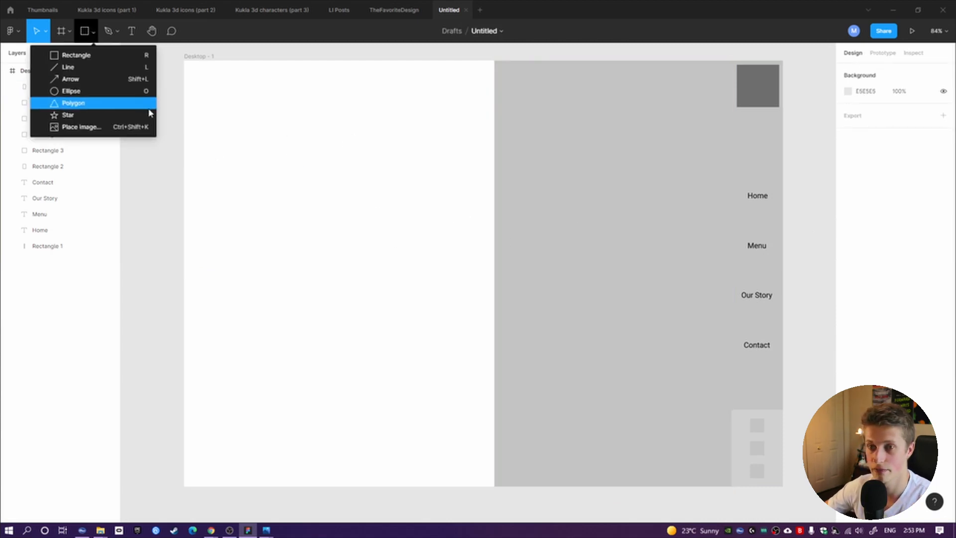
{"action": "left_click", "coordinate": [67, 59]}
{"action": "left_click_drag", "start_coordinate": [184, 59], "coordinate": [496, 485]}
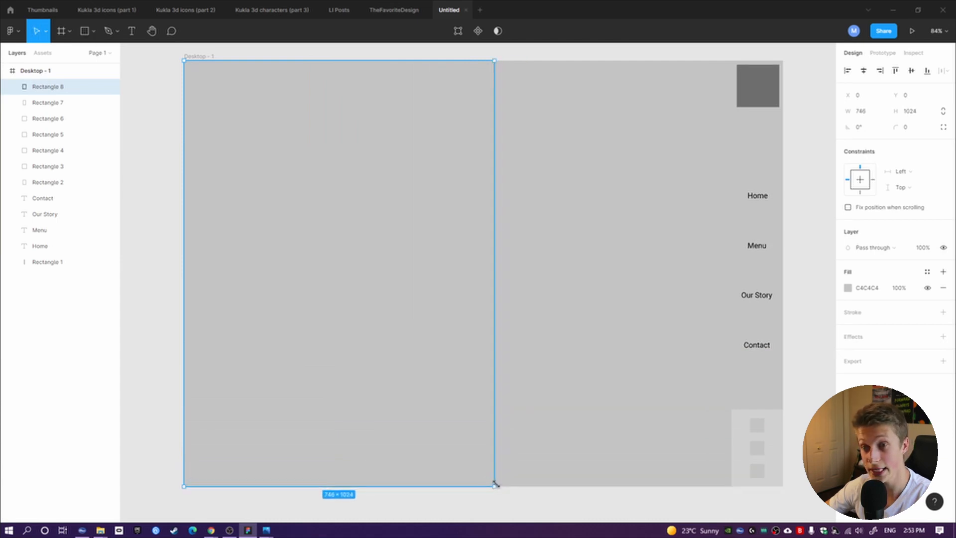
Fill the 746 × 1024 content rectangle with dark grey 7C7C7C
{"action": "left_click", "coordinate": [818, 343]}
{"action": "left_click", "coordinate": [416, 264]}
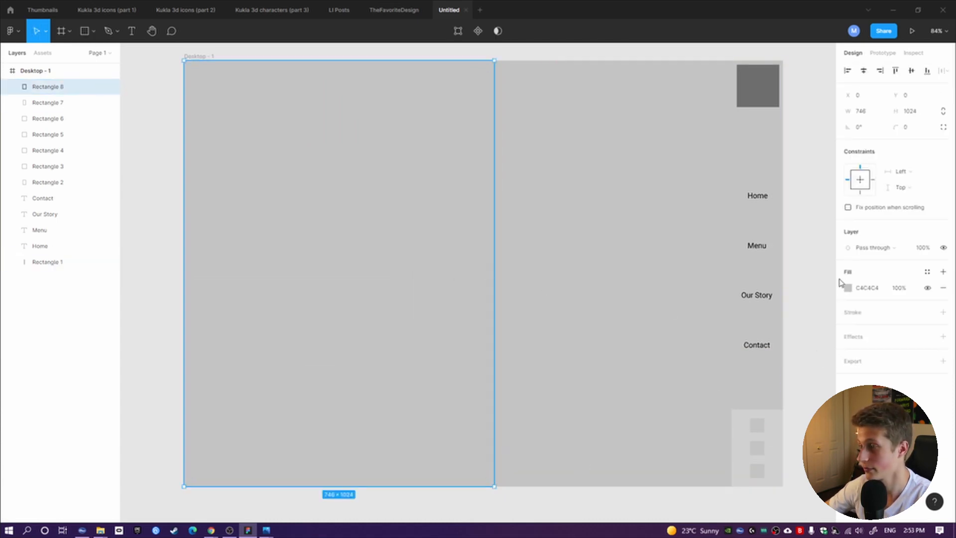
{"action": "left_click", "coordinate": [848, 288]}
{"action": "type", "text": "DEDEDE"}
{"action": "key", "text": "Return"}
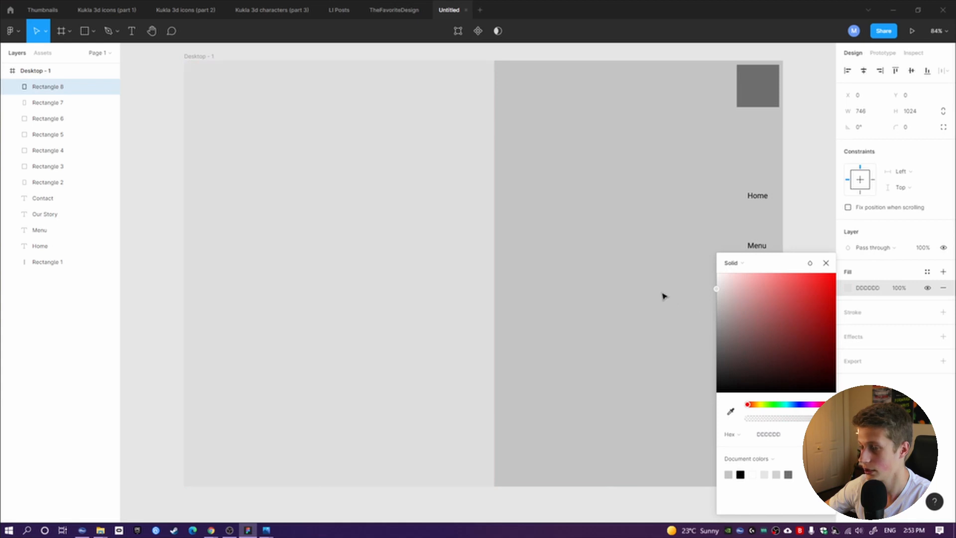
{"action": "left_click_drag", "start_coordinate": [662, 296], "coordinate": [645, 340]}
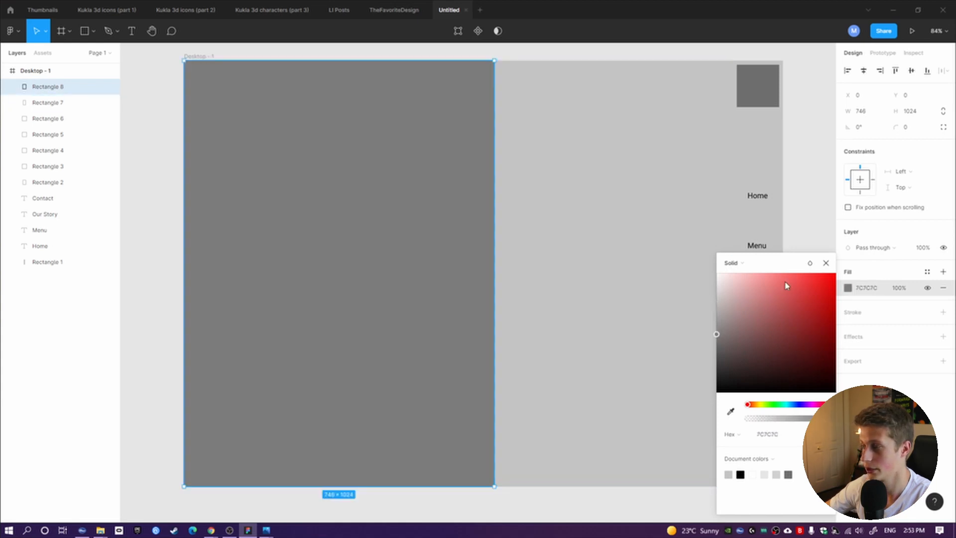
{"action": "left_click", "coordinate": [826, 263]}
Fill the 570 × 1024 rectangle beside the sidebar with light grey CACACA
{"action": "left_click", "coordinate": [662, 233]}
{"action": "left_click", "coordinate": [848, 287]}
{"action": "type", "text": "E1E1E1"}
{"action": "key", "text": "Return"}
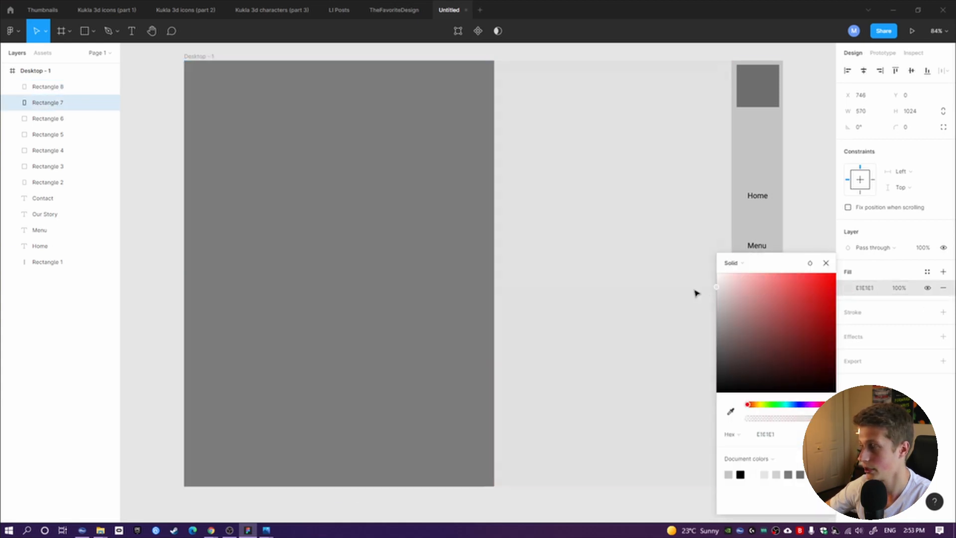
{"action": "left_click", "coordinate": [56, 352]}
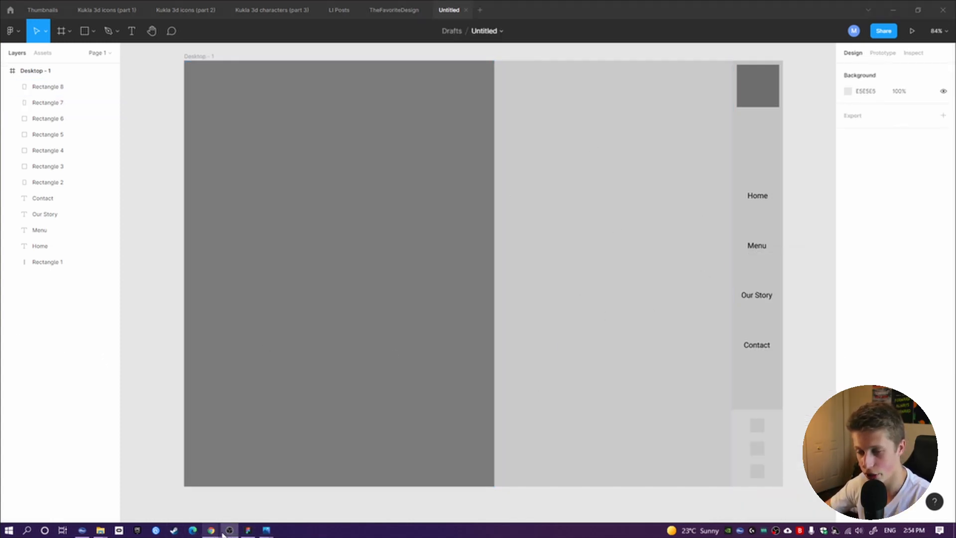
Open the Estoril plant house image from the Inspirations folder and examine its layout from the hero area to the contacts section
{"action": "mouse_move", "coordinate": [99, 532]}
{"action": "left_click", "coordinate": [140, 485]}
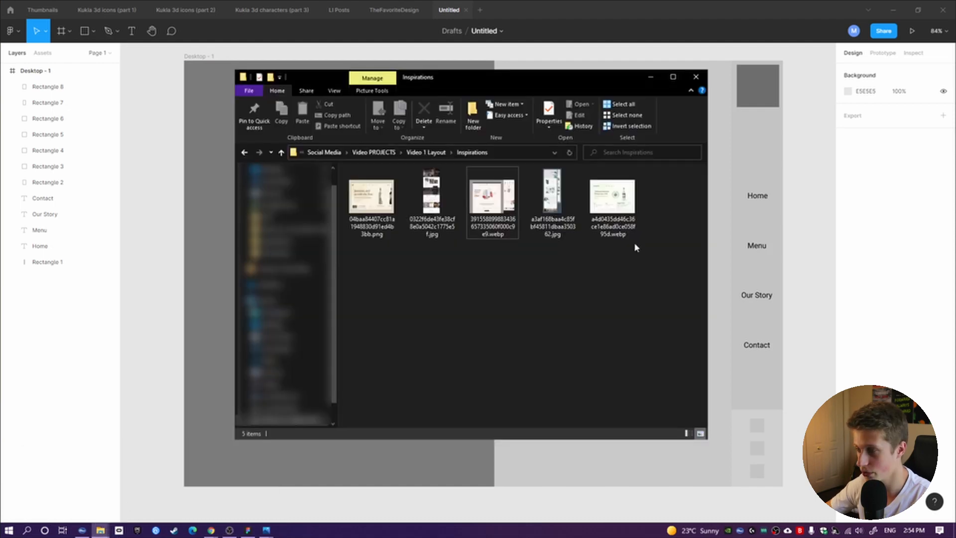
{"action": "double_click", "coordinate": [552, 195]}
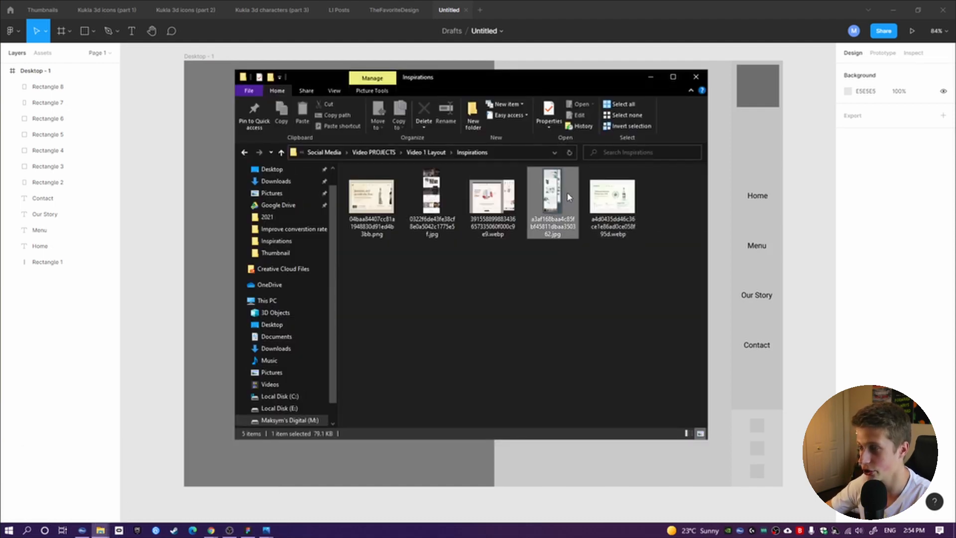
{"action": "scroll", "coordinate": [412, 203], "scroll_direction": "up", "scroll_amount": 5}
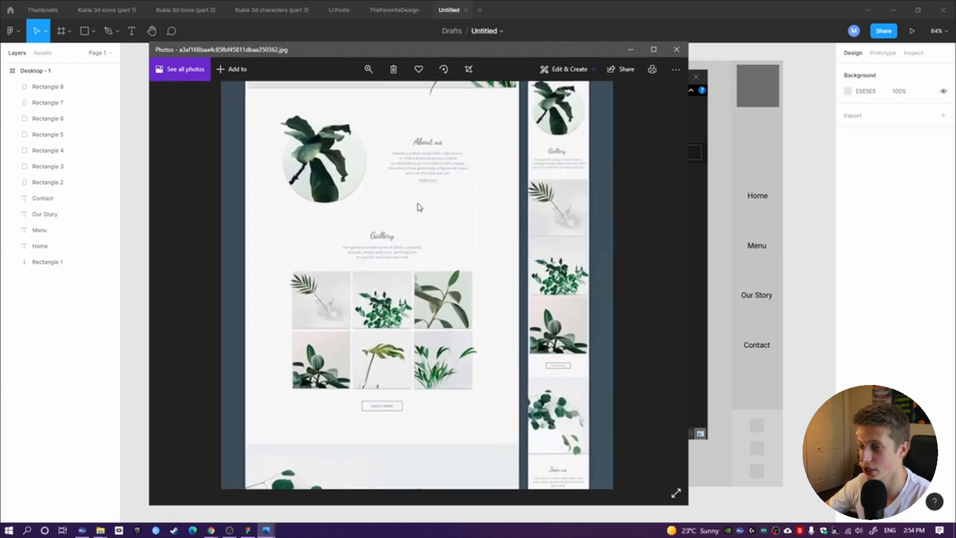
{"action": "scroll", "coordinate": [477, 250], "scroll_direction": "up", "scroll_amount": 5}
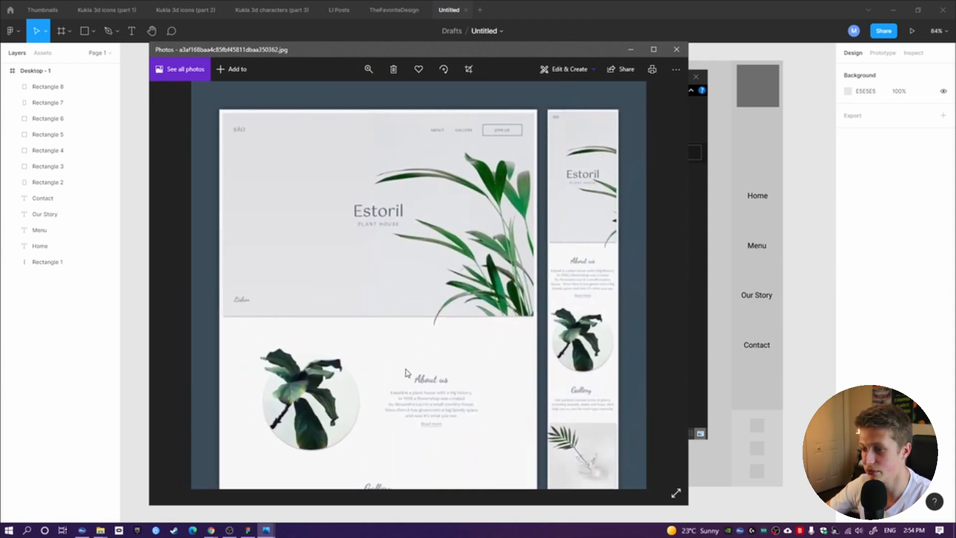
{"action": "scroll", "coordinate": [454, 321], "scroll_direction": "down", "scroll_amount": 10}
{"action": "scroll", "coordinate": [473, 204], "scroll_direction": "down", "scroll_amount": 3}
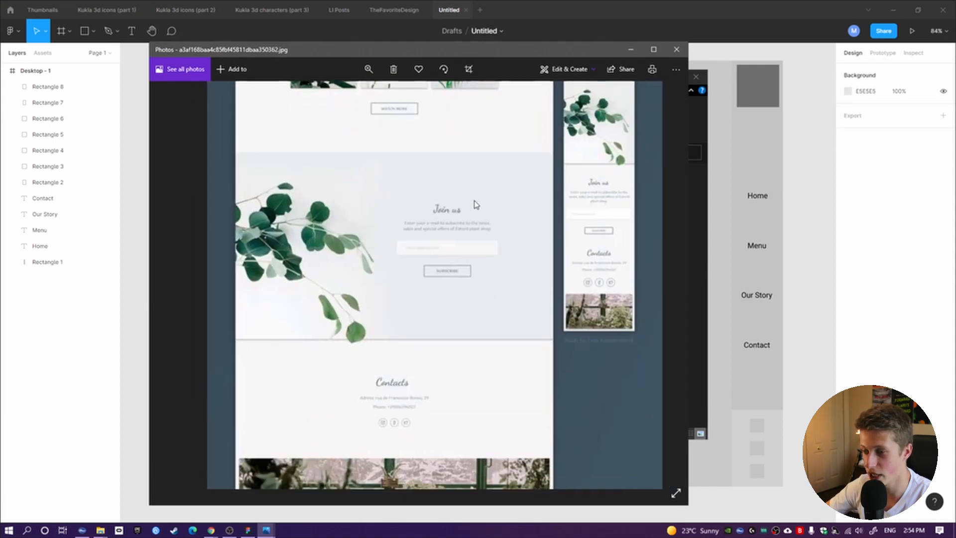
{"action": "scroll", "coordinate": [449, 305], "scroll_direction": "up", "scroll_amount": 7}
{"action": "scroll", "coordinate": [438, 412], "scroll_direction": "up", "scroll_amount": 5}
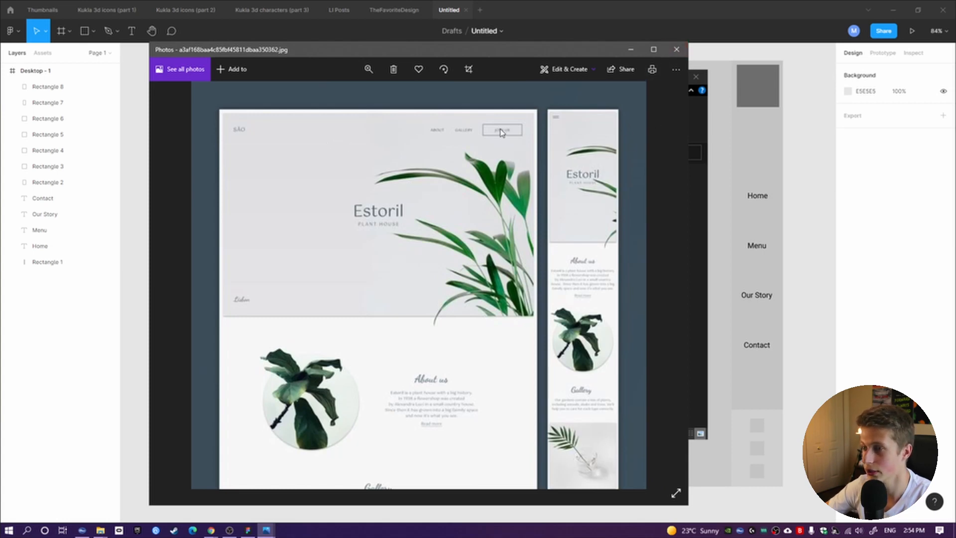
{"action": "left_click_drag", "start_coordinate": [498, 50], "coordinate": [534, 40]}
{"action": "left_click", "coordinate": [703, 44]}
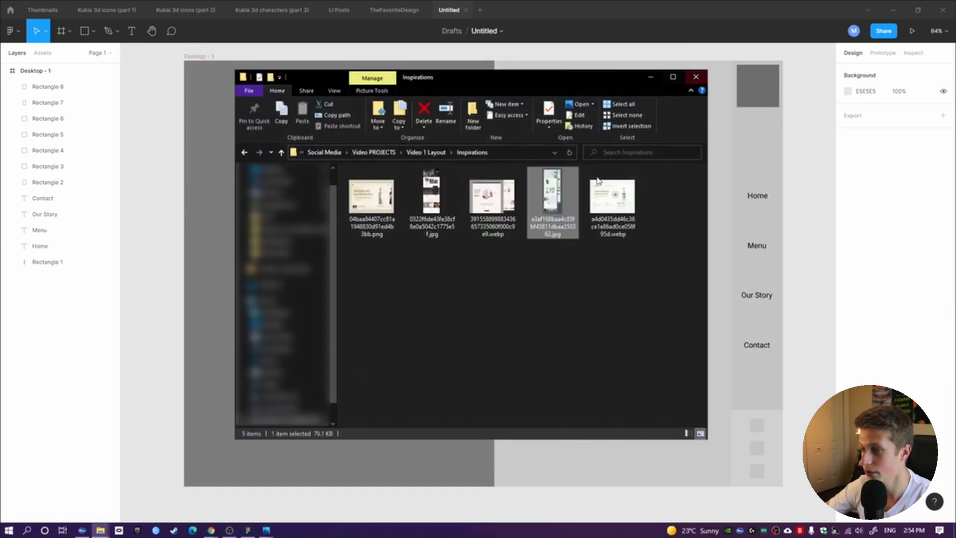
Open the Savor café image and the wine shop image from the Inspirations folder and examine how their headlines and content are arranged
{"action": "left_click", "coordinate": [433, 208]}
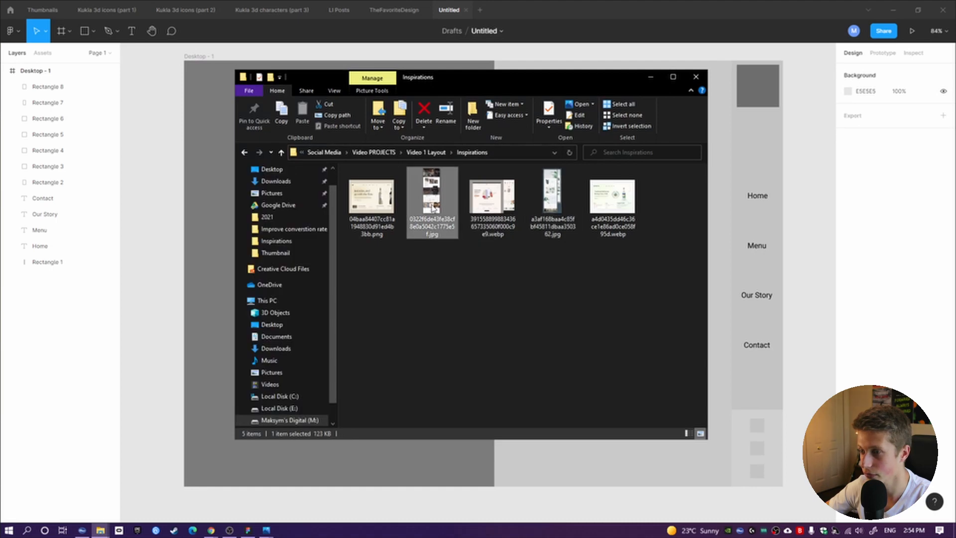
{"action": "double_click", "coordinate": [433, 208]}
{"action": "scroll", "coordinate": [490, 136], "scroll_direction": "up", "scroll_amount": 5}
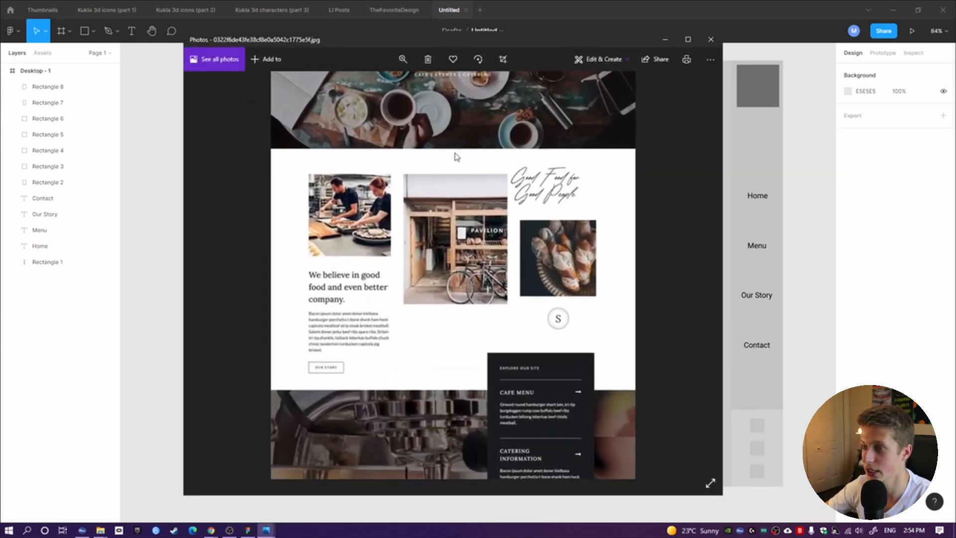
{"action": "left_click_drag", "start_coordinate": [491, 140], "coordinate": [479, 342]}
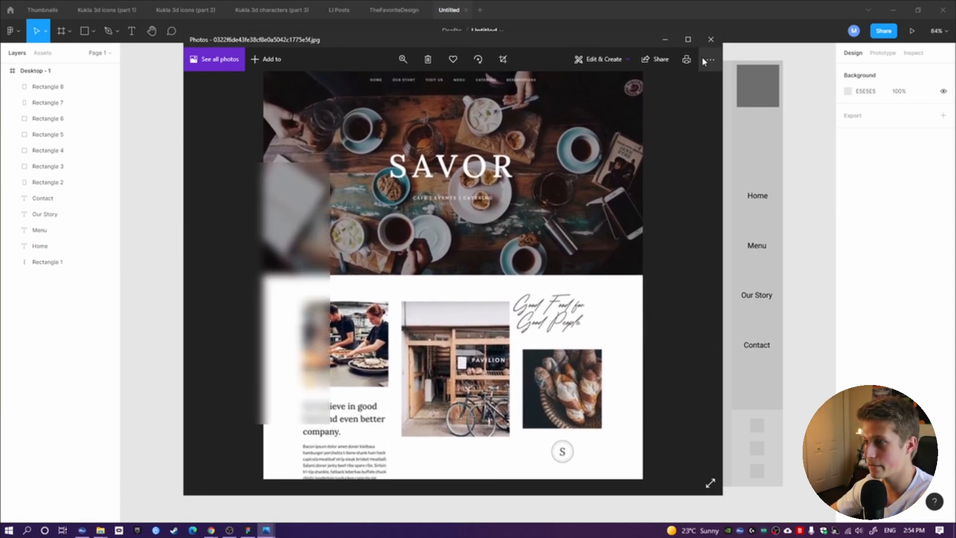
{"action": "left_click", "coordinate": [710, 39]}
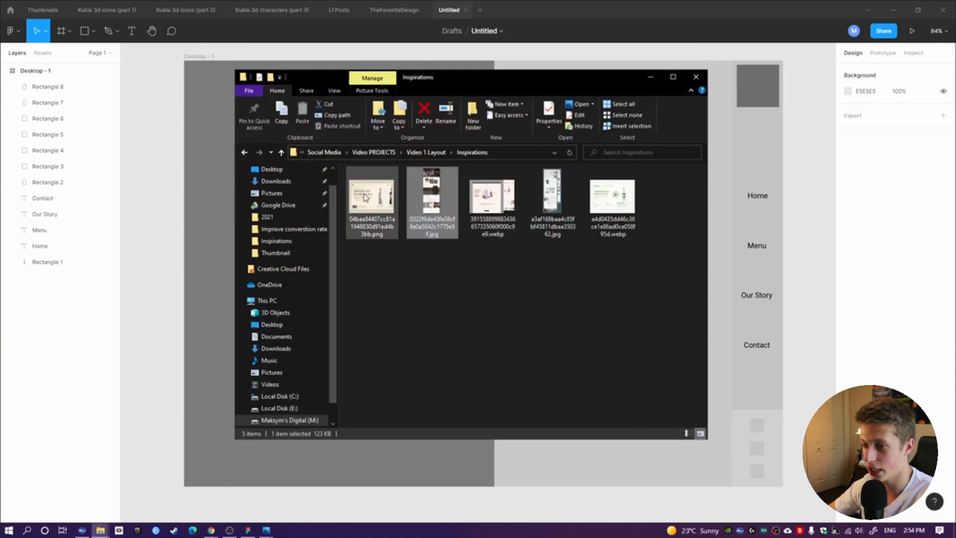
{"action": "double_click", "coordinate": [371, 199]}
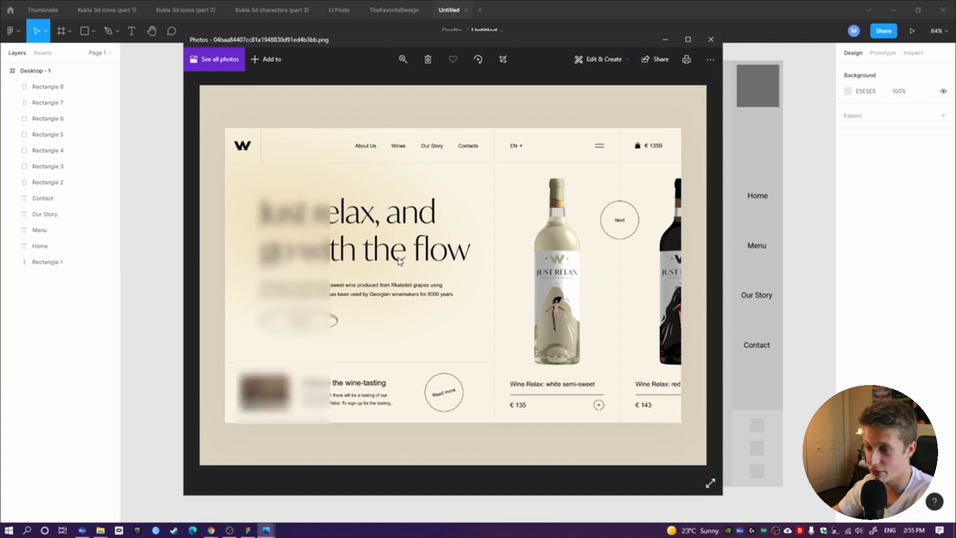
{"action": "left_click", "coordinate": [710, 39]}
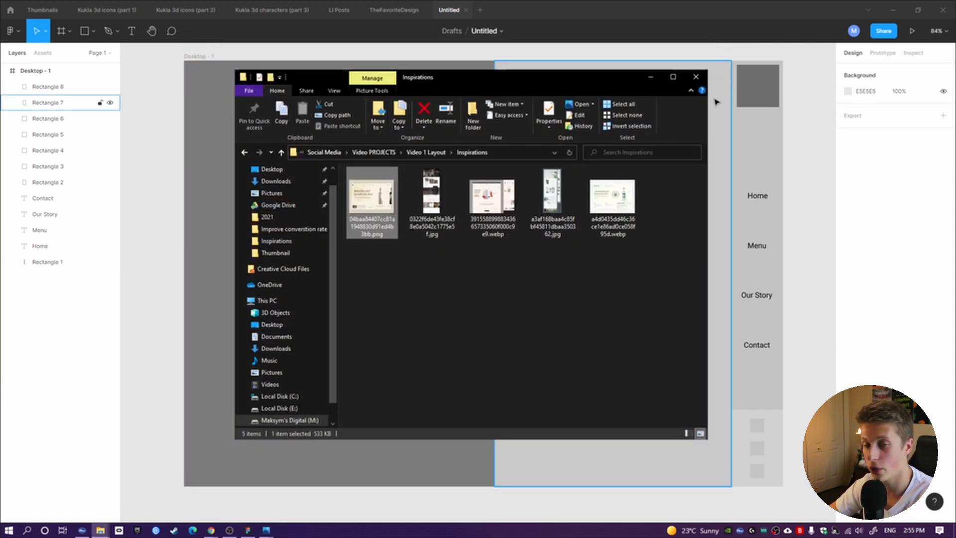
Return to the Figma layout and add the text "The purest tea in New York" on the light grey content area
{"action": "left_click", "coordinate": [713, 203]}
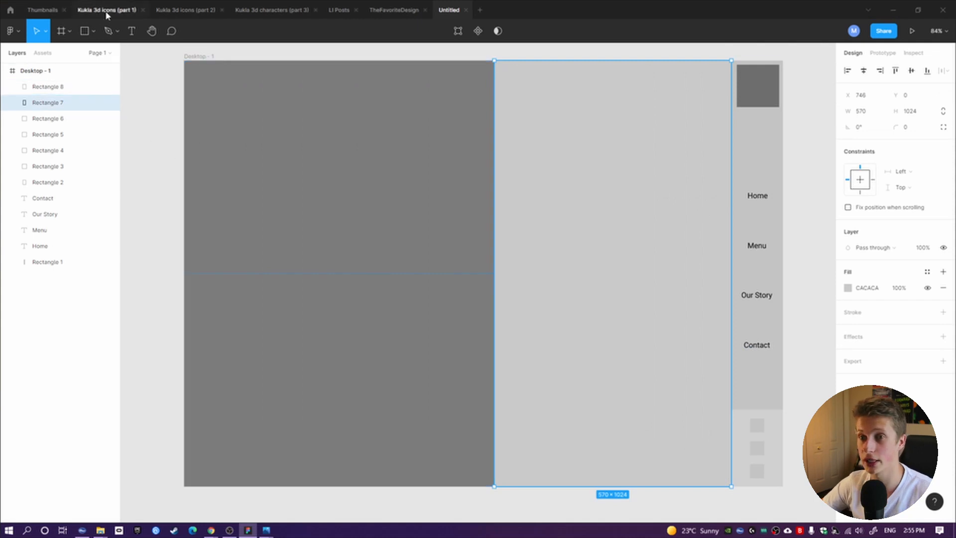
{"action": "left_click", "coordinate": [127, 34]}
{"action": "left_click", "coordinate": [518, 228]}
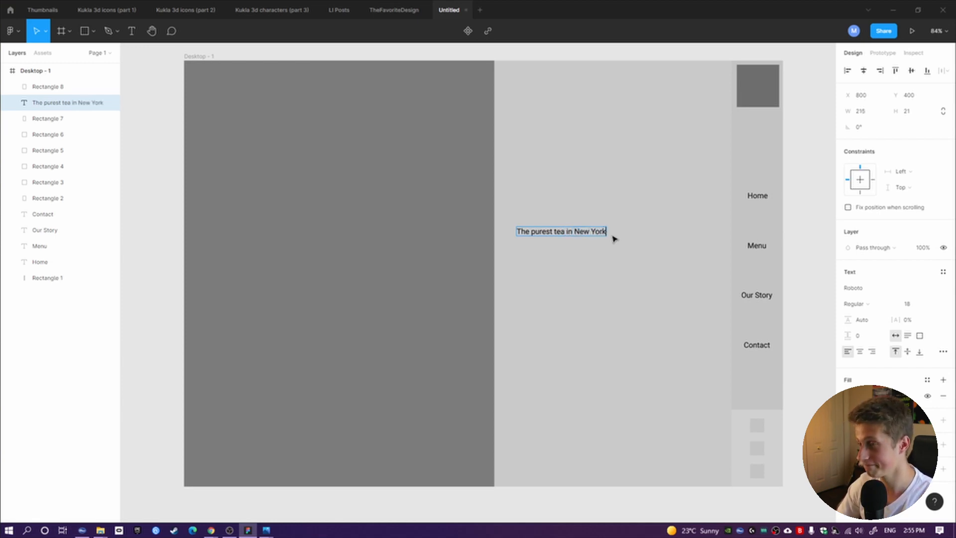
Enlarge the tea headline's font size to 61
{"action": "left_click", "coordinate": [913, 305]}
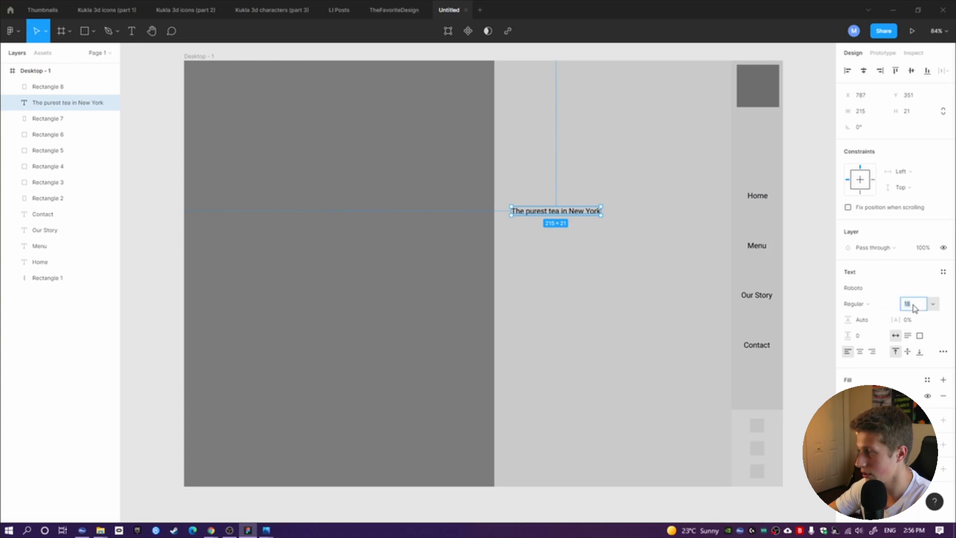
{"action": "key", "text": "Up"}
{"action": "key", "text": "Up"}
{"action": "key", "text": "Up"}
{"action": "key", "text": "Up"}
{"action": "key", "text": "Up"}
{"action": "key", "text": "Up"}
{"action": "key", "text": "Up"}
{"action": "key", "text": "Up"}
{"action": "key", "text": "Up"}
{"action": "key", "text": "Up"}
{"action": "key", "text": "Up"}
{"action": "key", "text": "Up"}
{"action": "key", "text": "Up"}
{"action": "key", "text": "Up"}
{"action": "key", "text": "Up"}
{"action": "key", "text": "Up"}
{"action": "key", "text": "Up"}
{"action": "key", "text": "Up"}
{"action": "key", "text": "Up"}
{"action": "key", "text": "Up"}
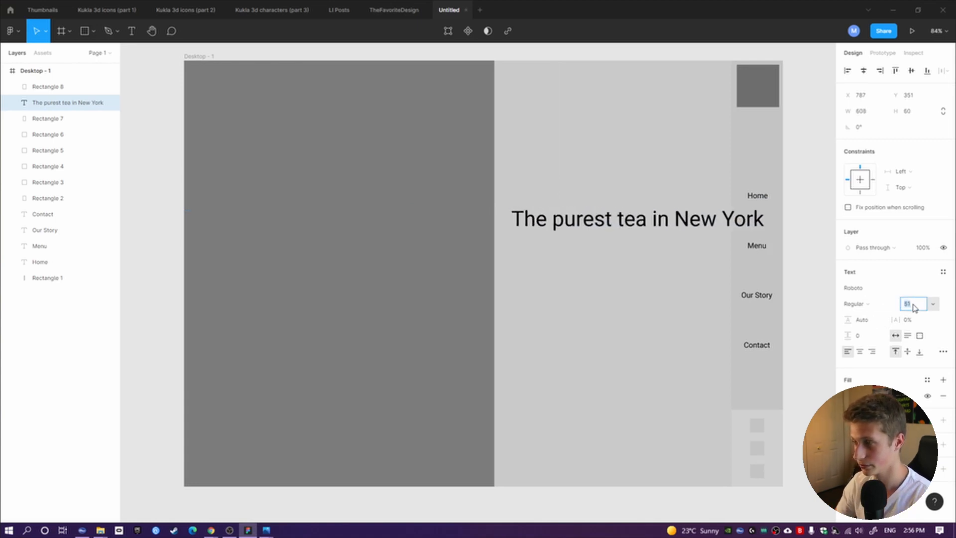
{"action": "key", "text": "Down"}
{"action": "key", "text": "Down"}
{"action": "key", "text": "Down"}
{"action": "key", "text": "Down"}
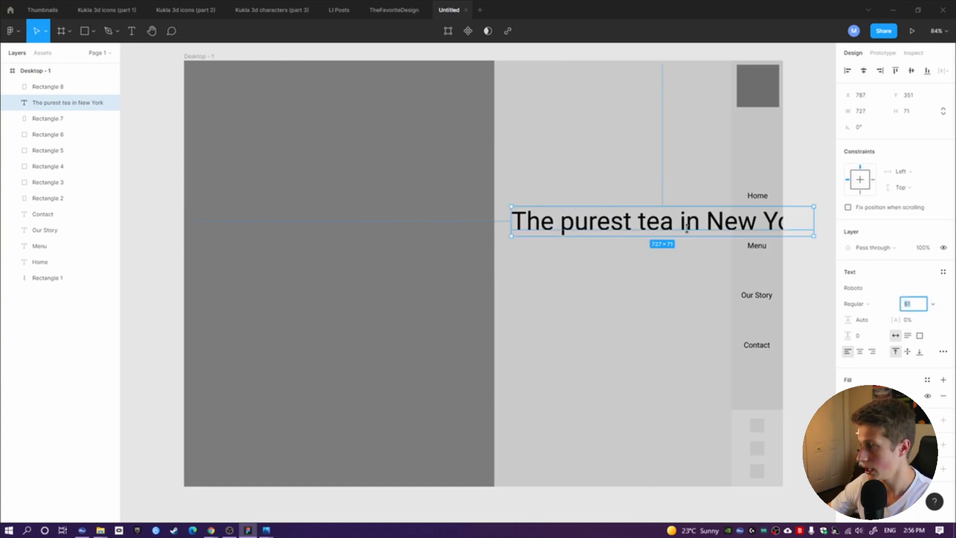
Break the headline onto two lines after "tea" and remove the leading space on the second line
{"action": "left_click", "coordinate": [690, 231]}
{"action": "double_click", "coordinate": [680, 228]}
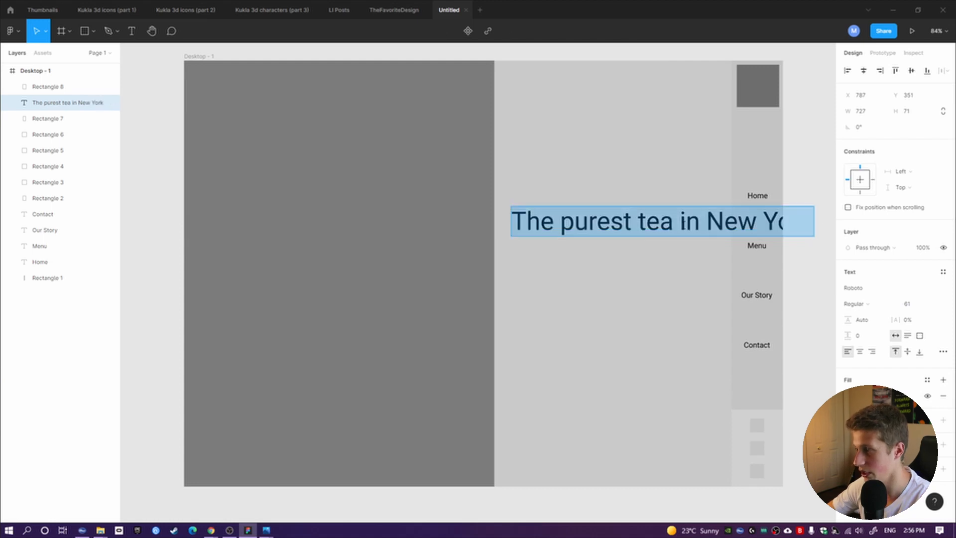
{"action": "left_click", "coordinate": [679, 225]}
{"action": "left_click", "coordinate": [674, 224]}
{"action": "key", "text": "Return"}
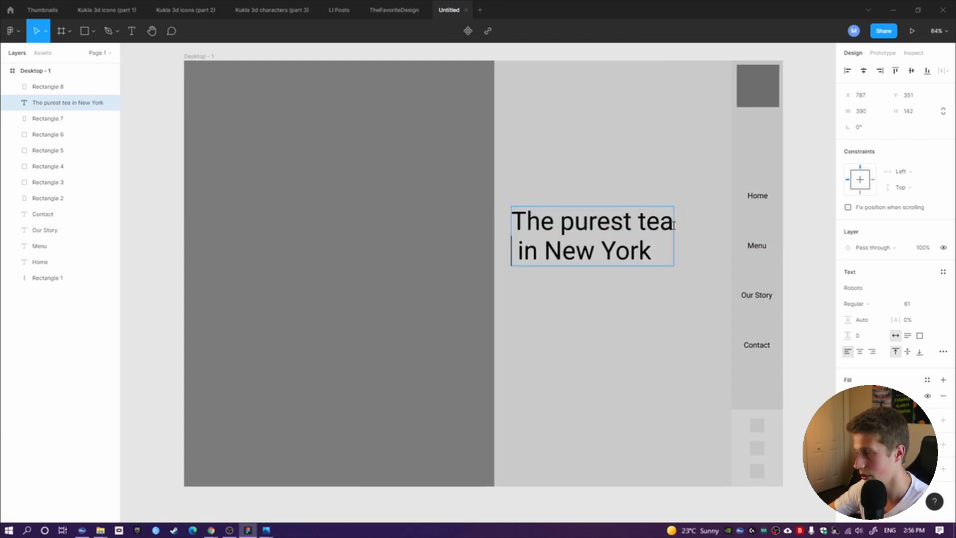
{"action": "key", "text": "BackSpace"}
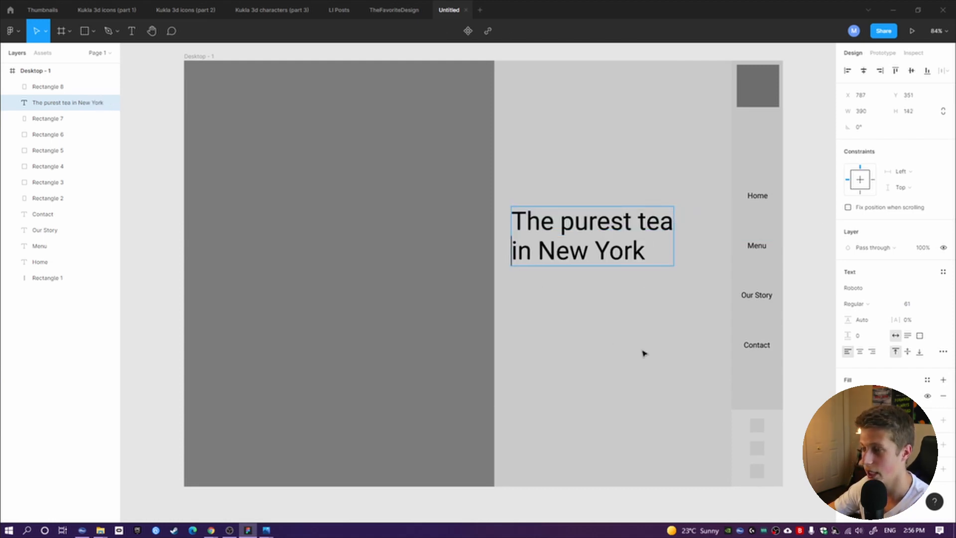
Add a full stop after "New York" in the headline
{"action": "key", "text": "Escape"}
{"action": "double_click", "coordinate": [642, 254]}
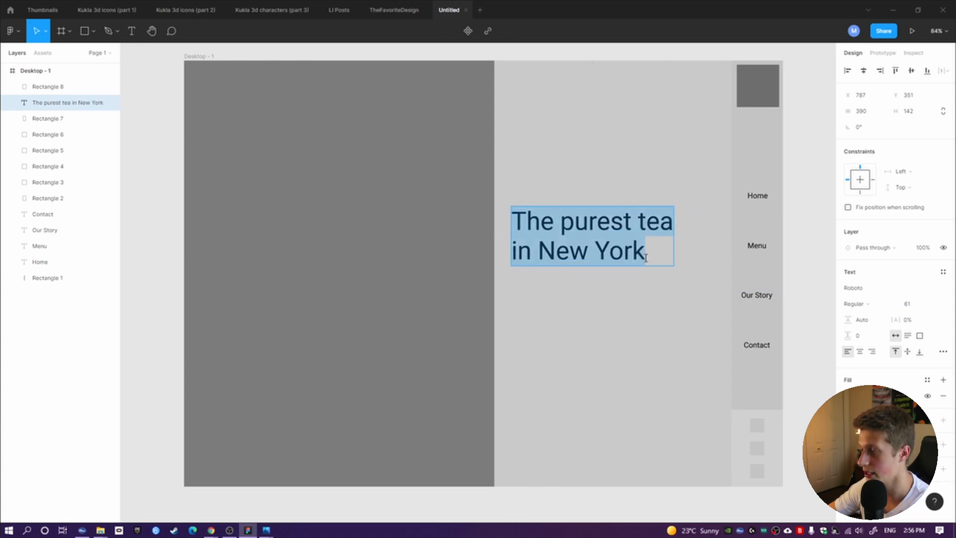
{"action": "left_click", "coordinate": [646, 255]}
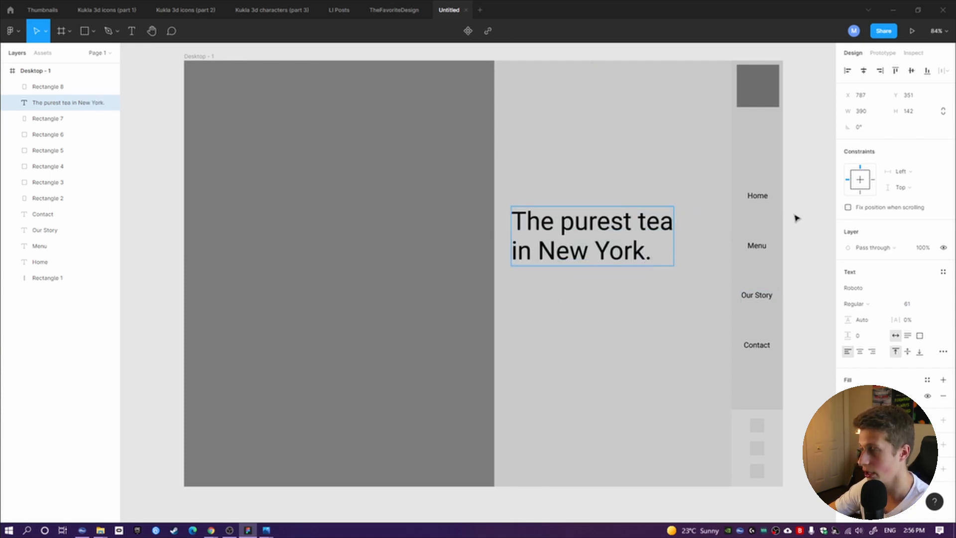
{"action": "key", "text": "Escape"}
Move the headline slightly down and increase its line height to 126.7%
{"action": "left_click_drag", "start_coordinate": [595, 235], "coordinate": [595, 257]}
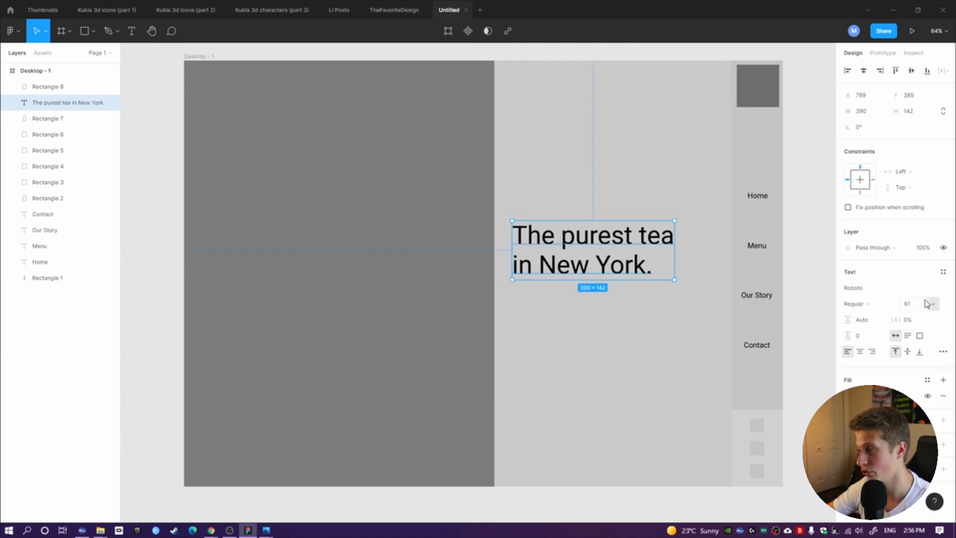
{"action": "left_click_drag", "start_coordinate": [850, 320], "coordinate": [854, 320]}
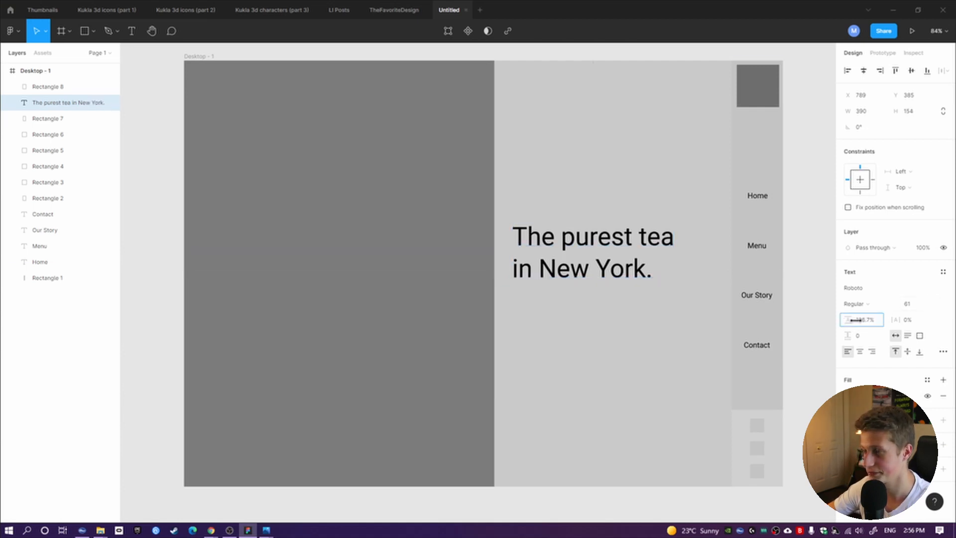
Raise the headline and place a duplicate of it directly below, at about X 793, Y 519
{"action": "left_click_drag", "start_coordinate": [594, 232], "coordinate": [570, 308]}
{"action": "left_click", "coordinate": [808, 248]}
{"action": "left_click", "coordinate": [572, 230]}
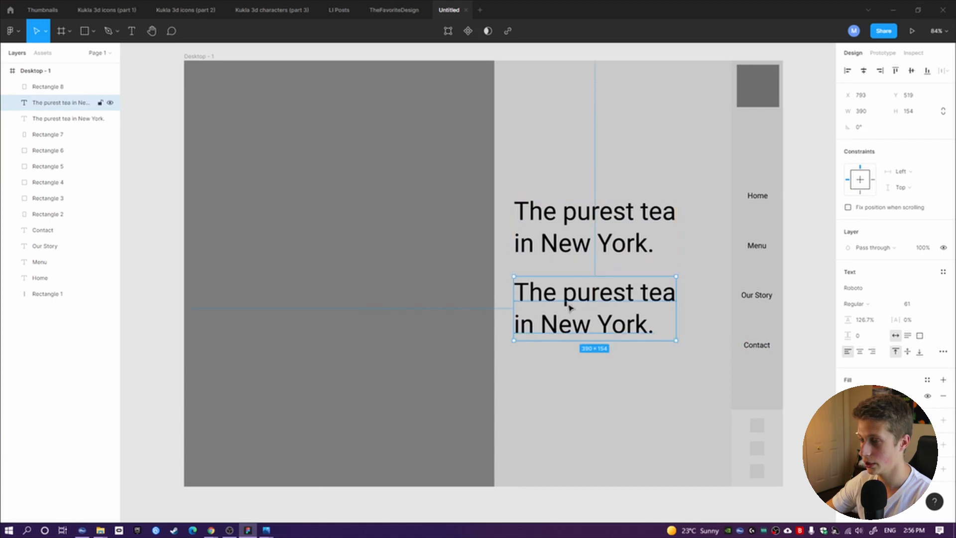
Set the duplicated text's font size to 22 and widen its text box to about 460
{"action": "left_click", "coordinate": [913, 305]}
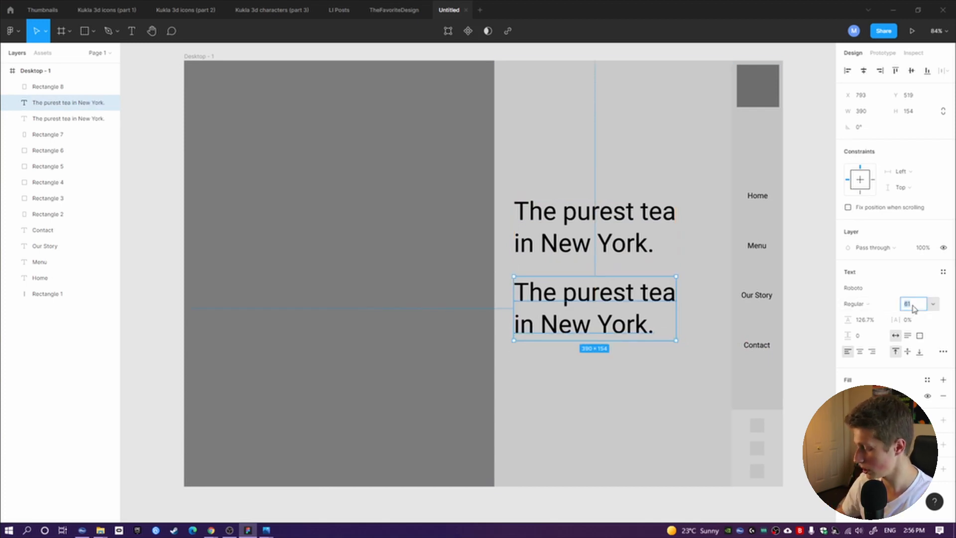
{"action": "type", "text": "22"}
{"action": "key", "text": "Return"}
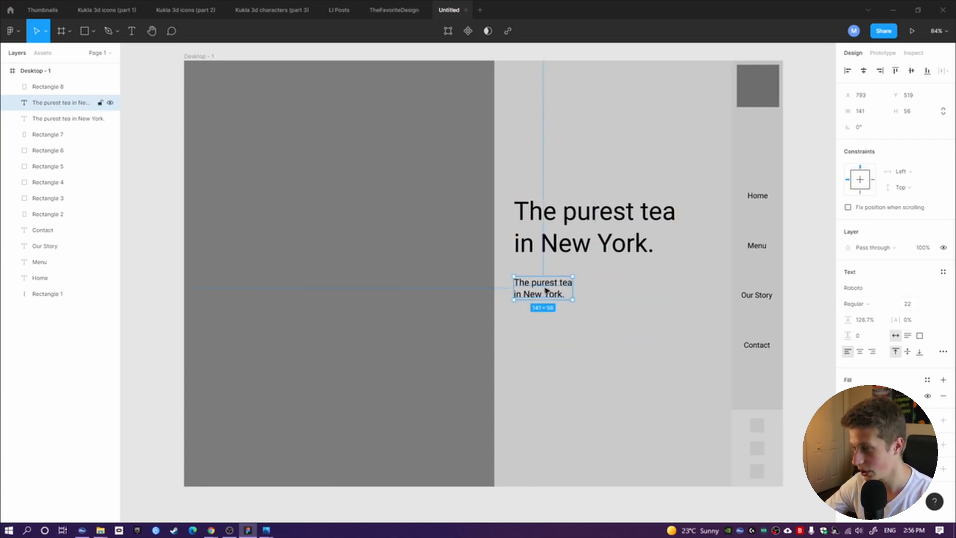
{"action": "left_click_drag", "start_coordinate": [572, 288], "coordinate": [705, 289]}
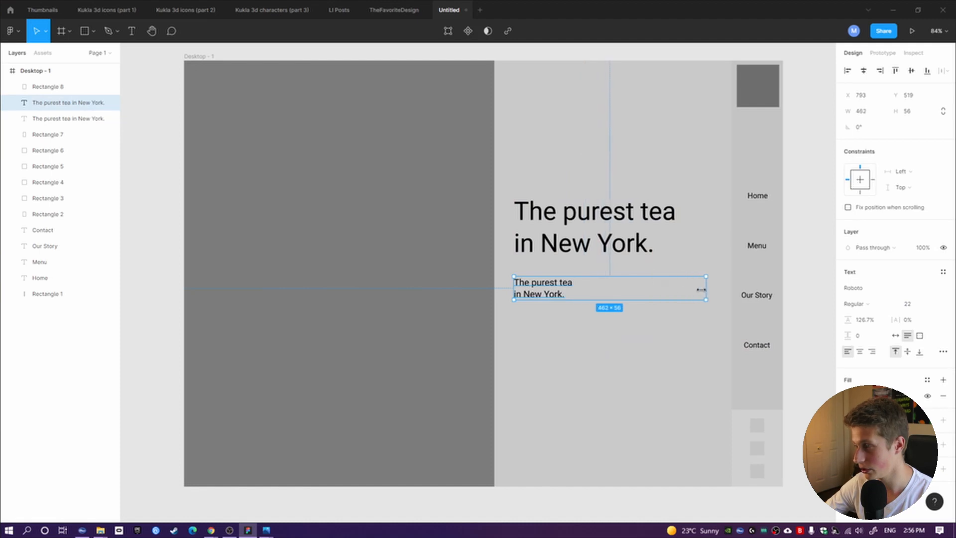
{"action": "double_click", "coordinate": [558, 294]}
{"action": "key", "text": "Escape"}
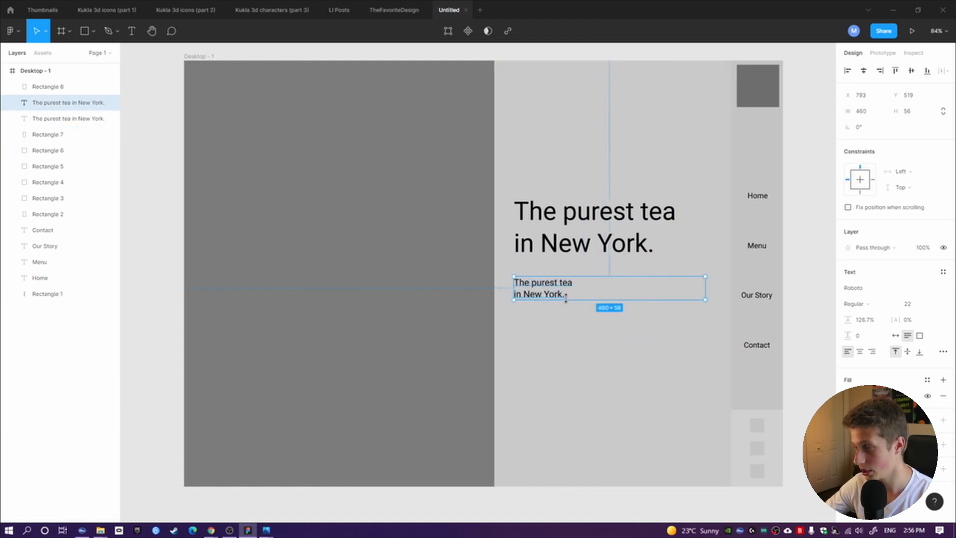
Delete all the text in the duplicated text box below the headline
{"action": "left_click", "coordinate": [550, 349]}
{"action": "left_click", "coordinate": [542, 294]}
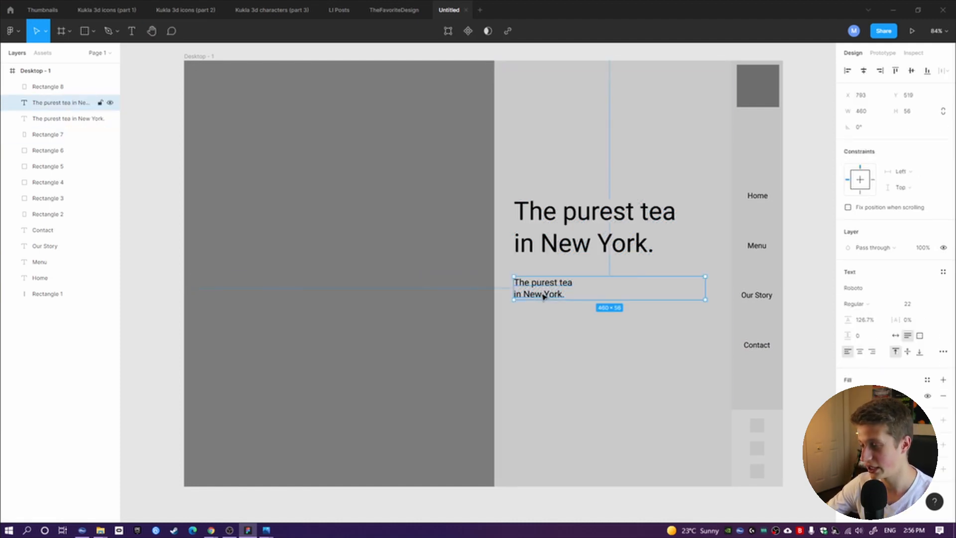
{"action": "double_click", "coordinate": [543, 294]}
{"action": "key", "text": "BackSpace"}
{"action": "right_click", "coordinate": [538, 287]}
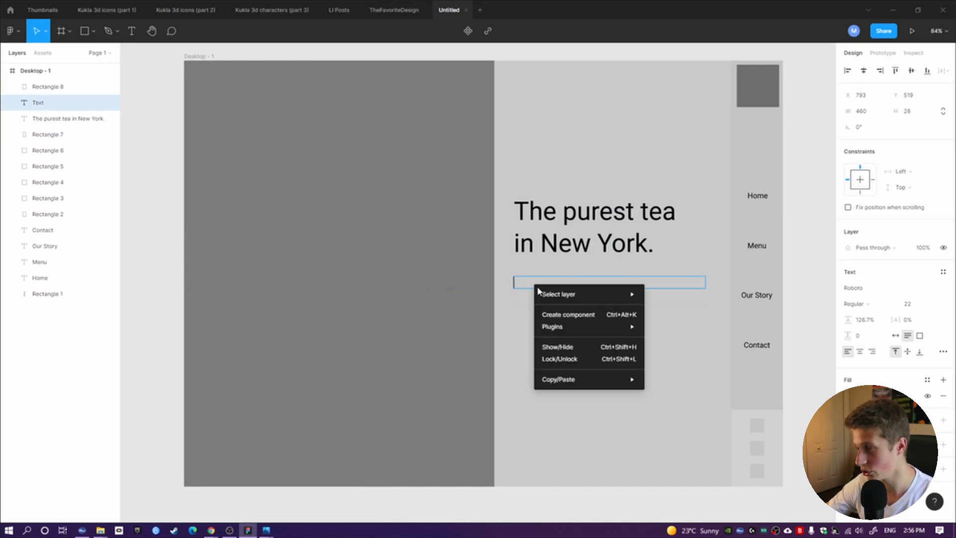
{"action": "left_click", "coordinate": [780, 265]}
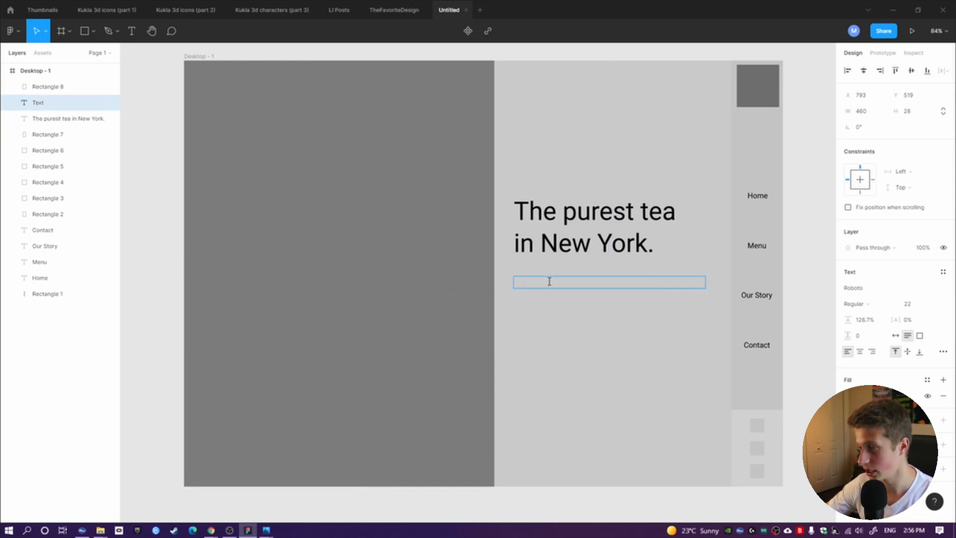
Fill the empty text box with three sentences of placeholder text using the Lorem ipsum plugin
{"action": "right_click", "coordinate": [35, 103]}
{"action": "mouse_move", "coordinate": [57, 146]}
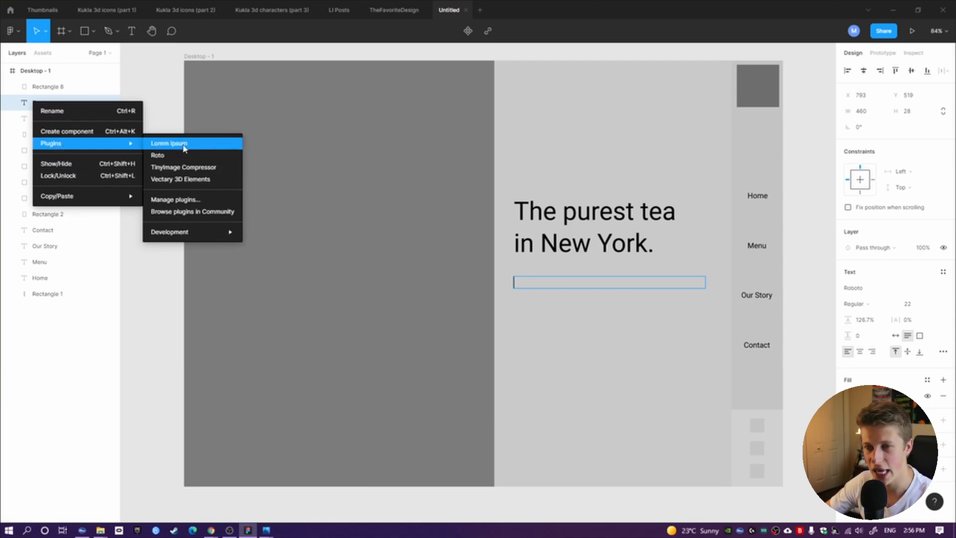
{"action": "left_click", "coordinate": [184, 145]}
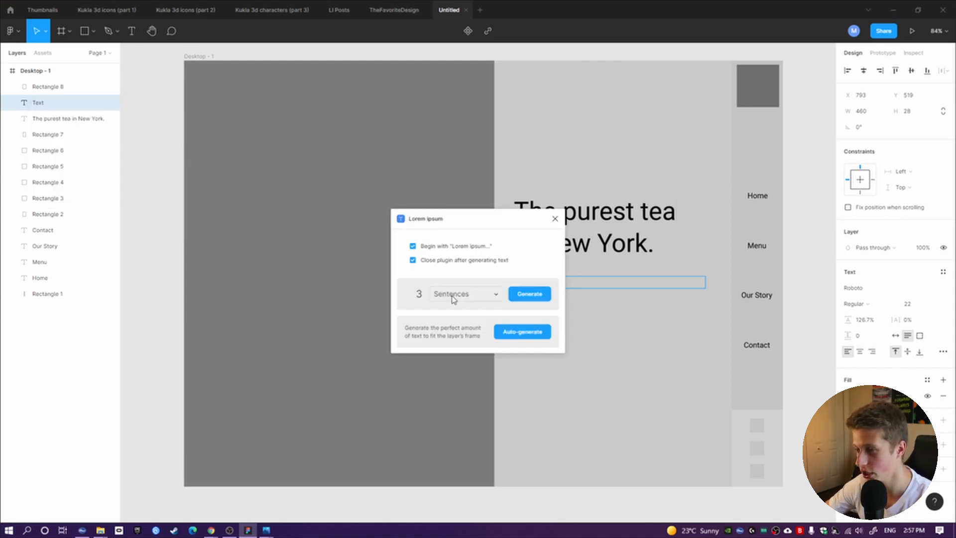
{"action": "left_click", "coordinate": [454, 300]}
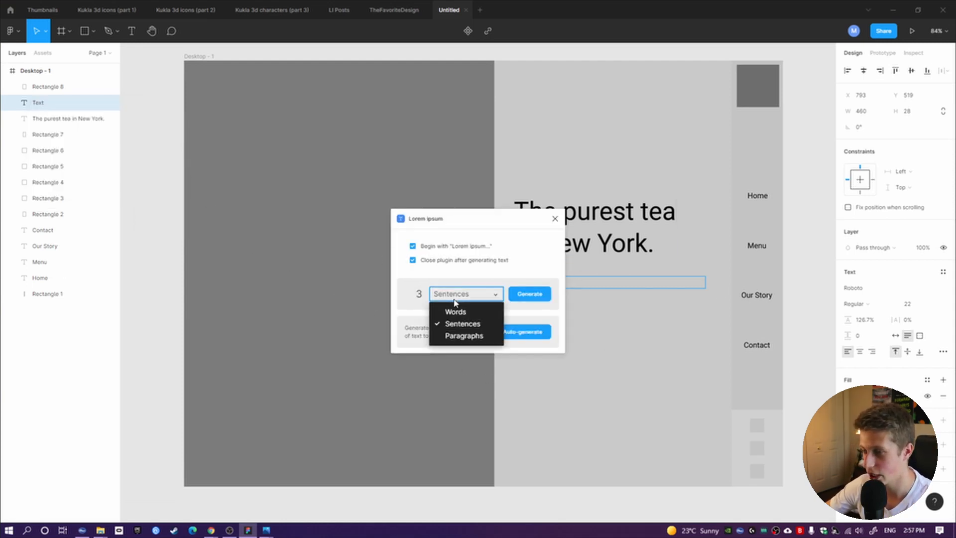
{"action": "left_click", "coordinate": [455, 312]}
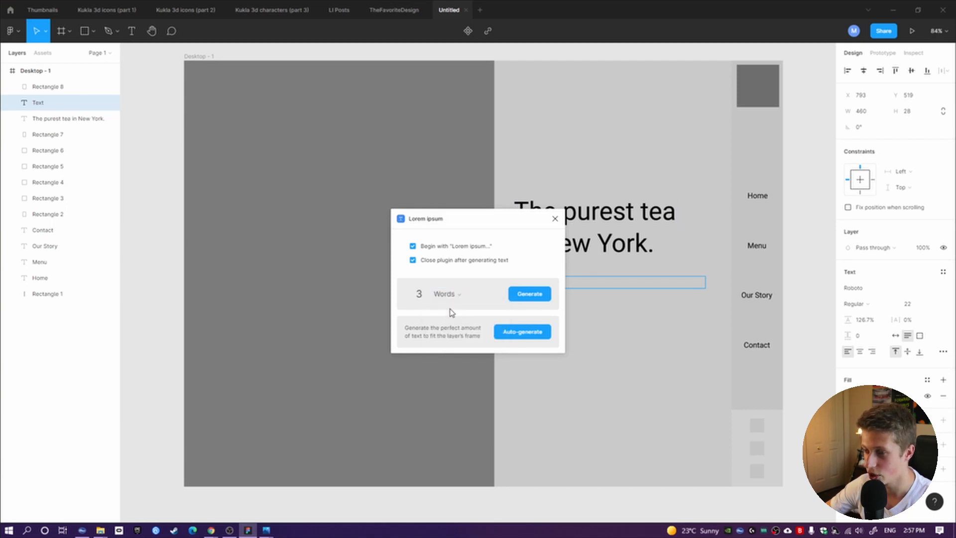
{"action": "left_click", "coordinate": [452, 300]}
{"action": "left_click", "coordinate": [455, 323]}
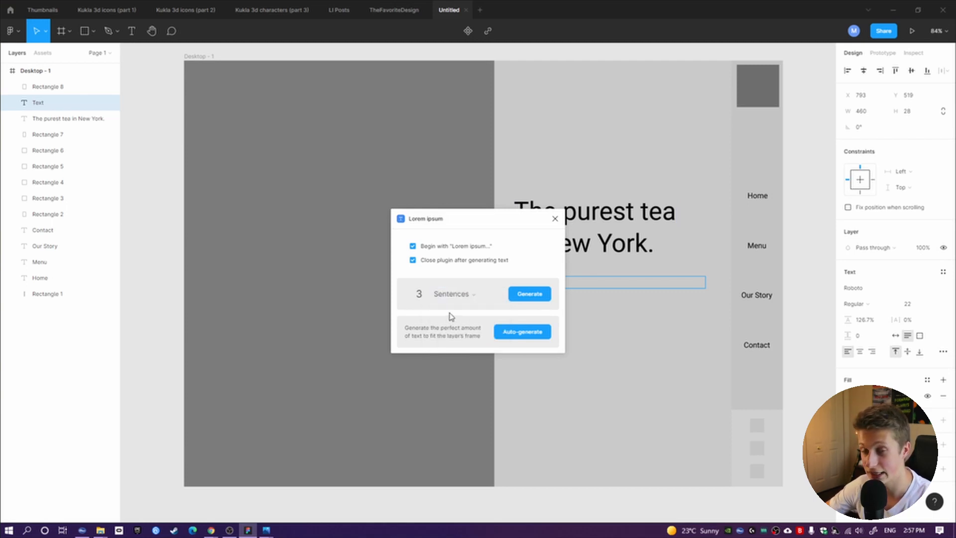
{"action": "left_click", "coordinate": [527, 299]}
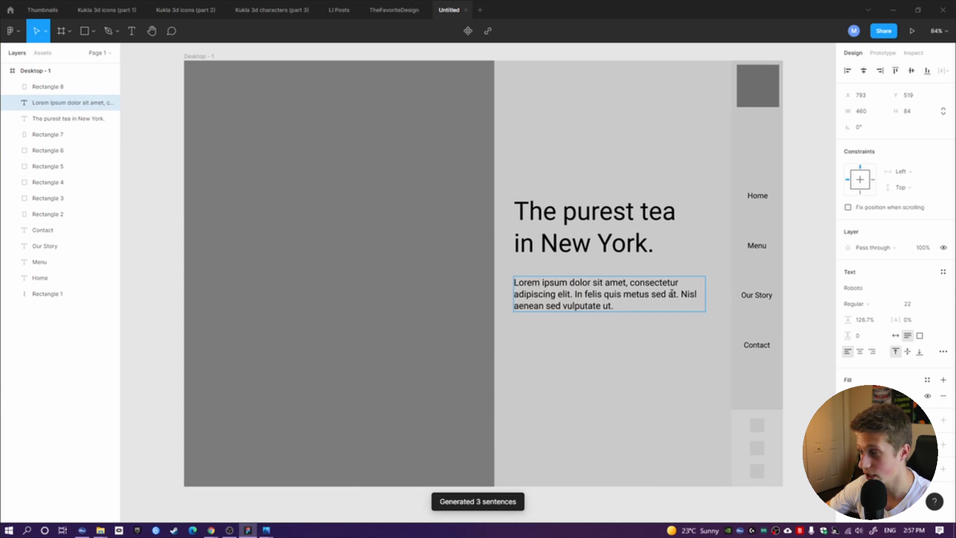
{"action": "key", "text": "Escape"}
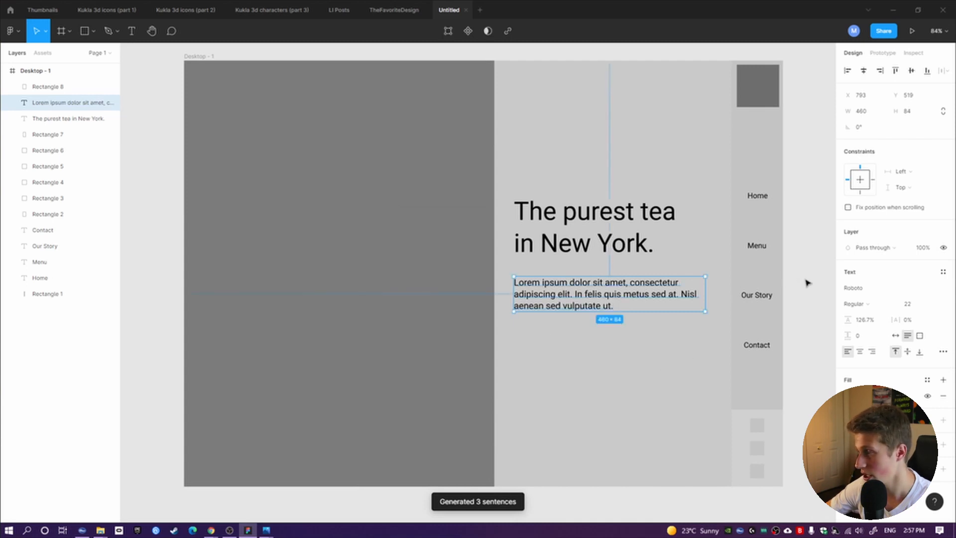
Lower the placeholder paragraph slightly, leaving a gap of about 62 between it and the headline
{"action": "left_click", "coordinate": [579, 337]}
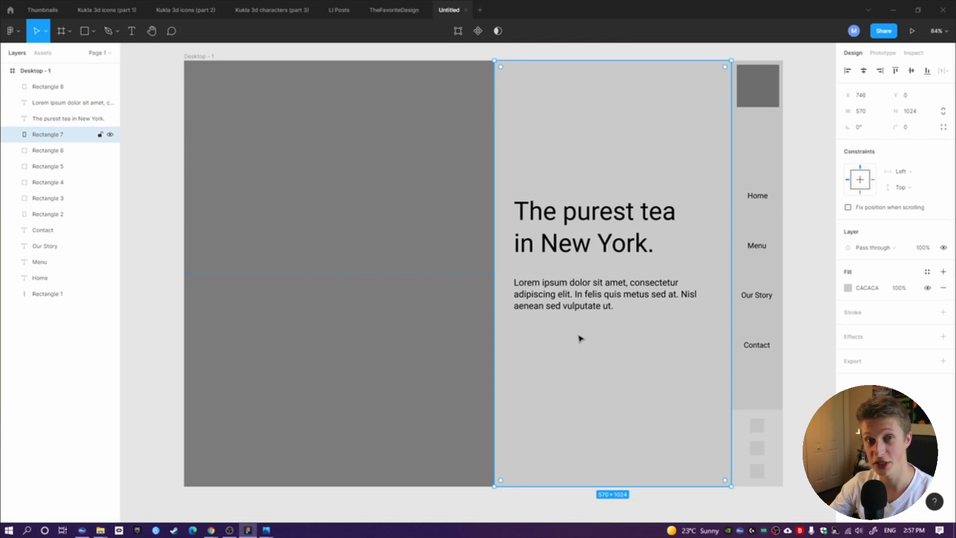
{"action": "left_click", "coordinate": [583, 302]}
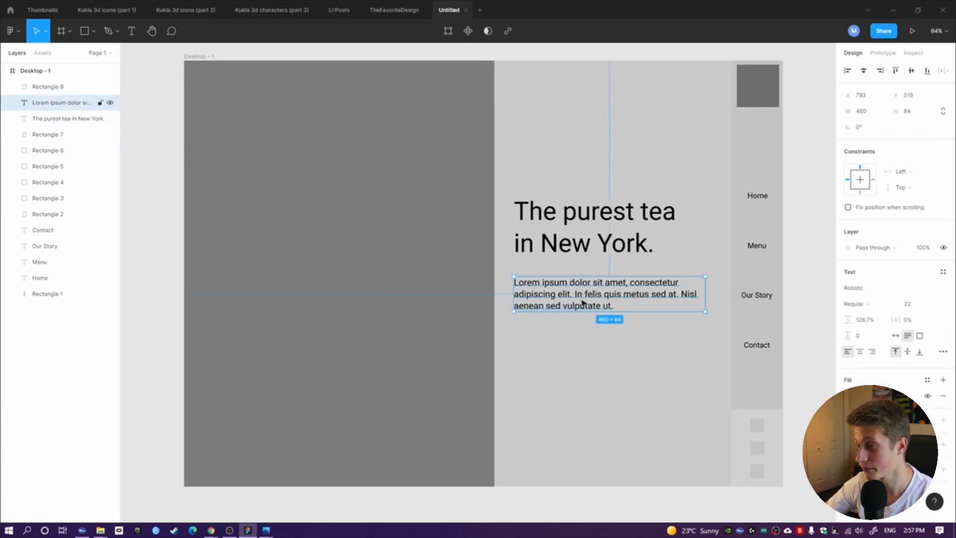
{"action": "left_click_drag", "start_coordinate": [583, 303], "coordinate": [582, 309]}
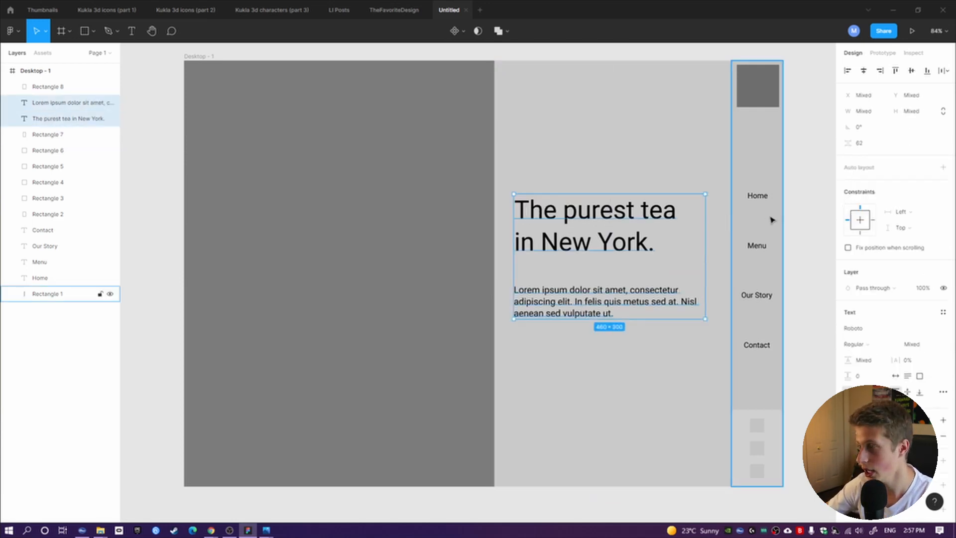
{"action": "left_click", "coordinate": [794, 234]}
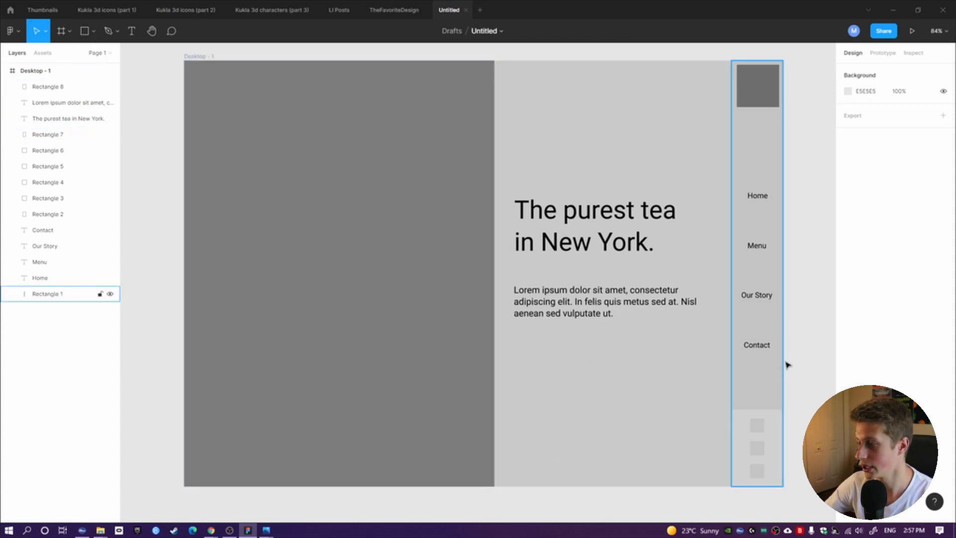
Draw a vertical line about 333 high below the paragraph with the Pen tool, adding a short diagonal stroke at its upper end
{"action": "left_click", "coordinate": [600, 348]}
{"action": "left_click", "coordinate": [85, 33]}
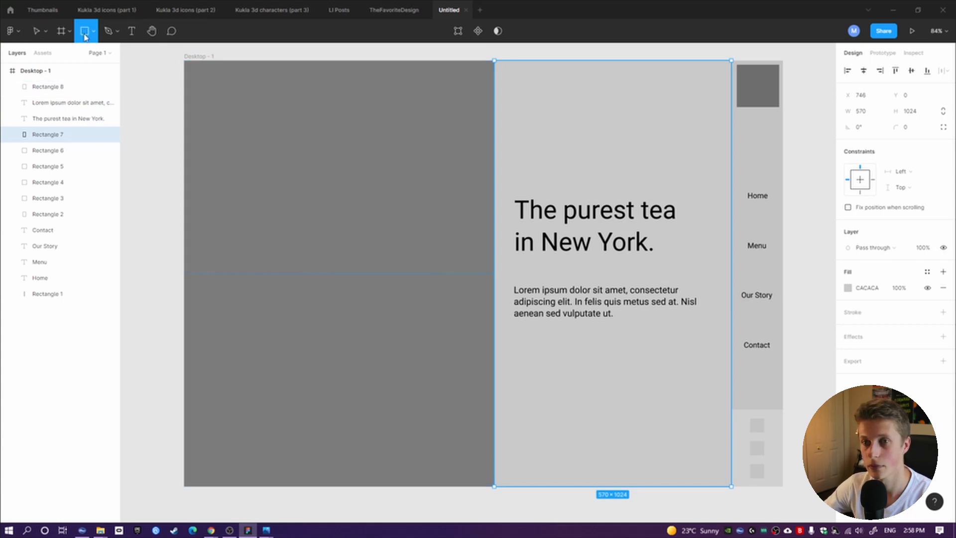
{"action": "left_click", "coordinate": [108, 34]}
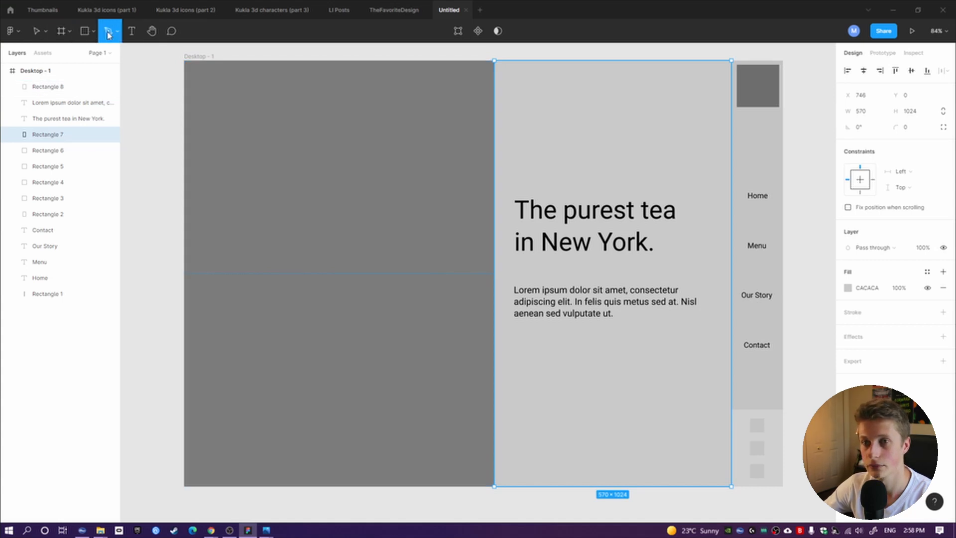
{"action": "left_click", "coordinate": [515, 336]}
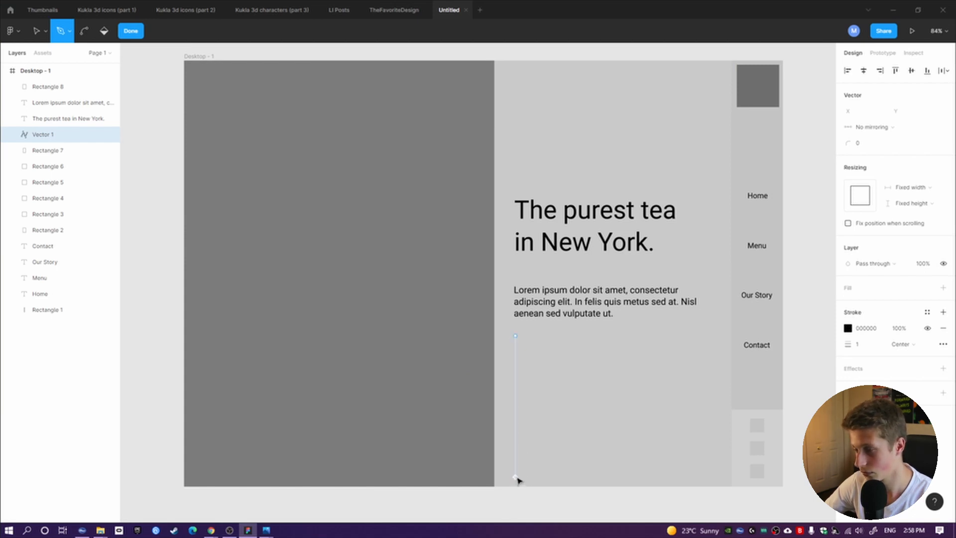
{"action": "left_click", "coordinate": [517, 476]}
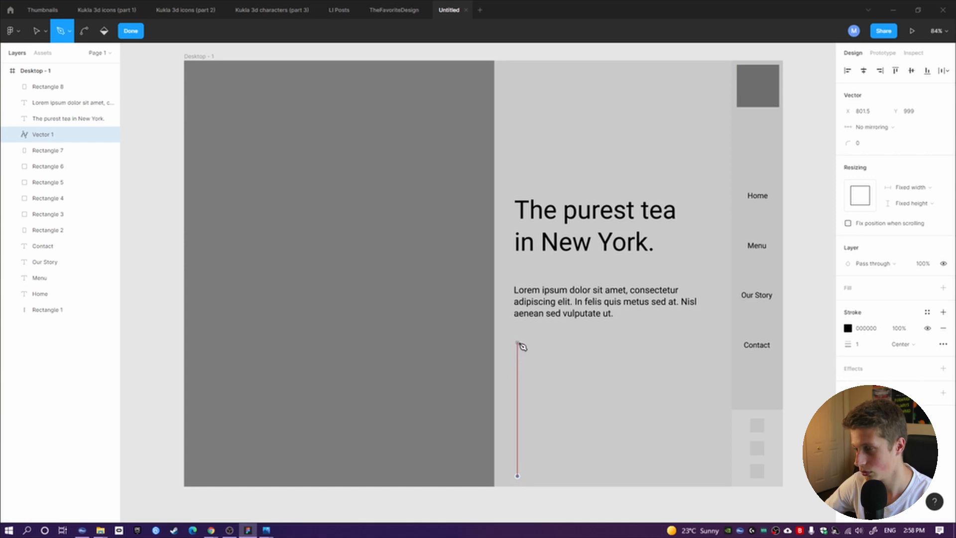
{"action": "left_click", "coordinate": [518, 338]}
{"action": "left_click", "coordinate": [531, 352]}
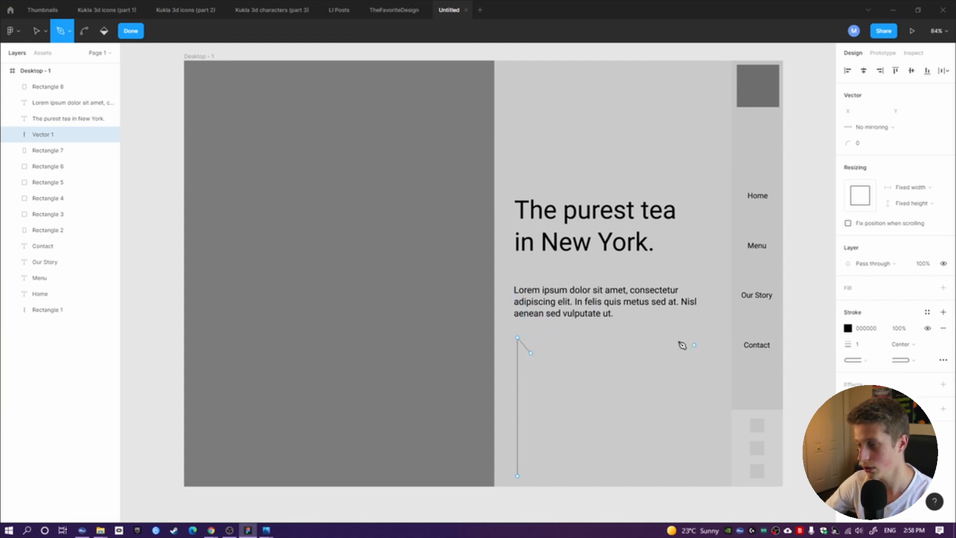
{"action": "key", "text": "Escape"}
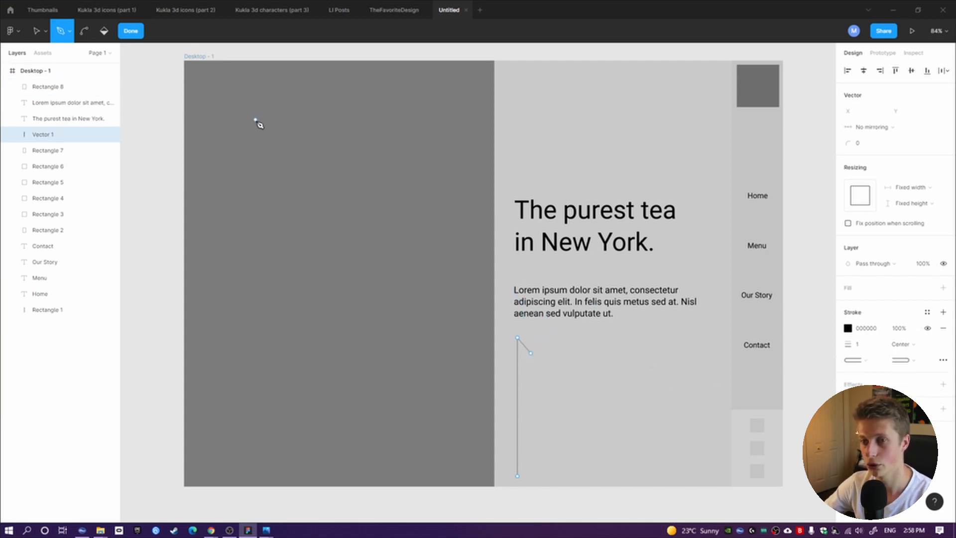
{"action": "left_click", "coordinate": [38, 39]}
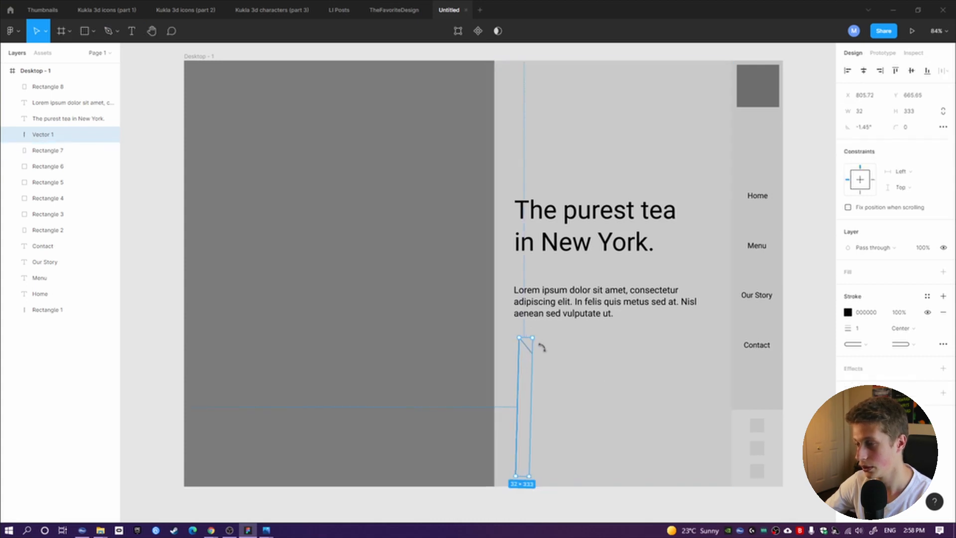
Rotate the line shape 180° and flip it horizontally to make a downward half arrow
{"action": "left_click_drag", "start_coordinate": [540, 346], "coordinate": [512, 502]}
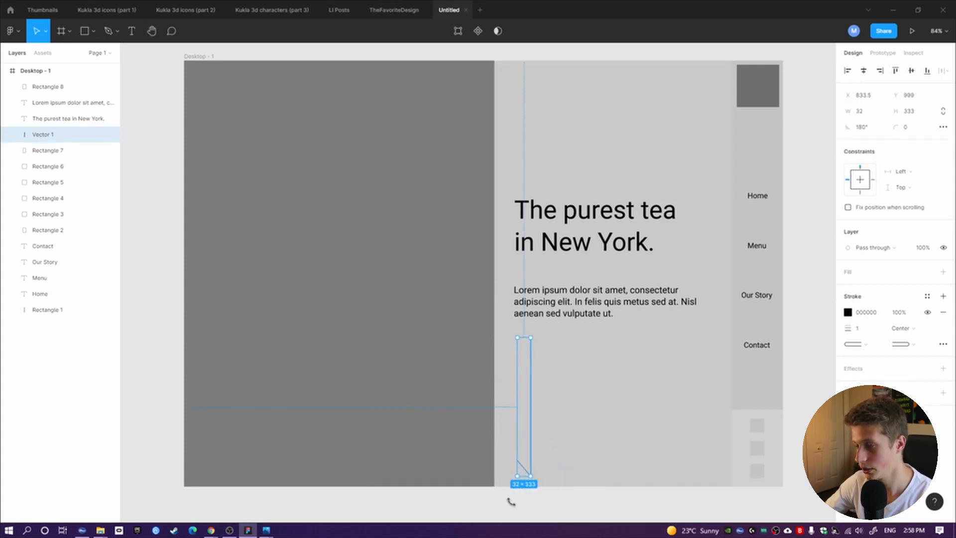
{"action": "left_click_drag", "start_coordinate": [525, 455], "coordinate": [509, 454]}
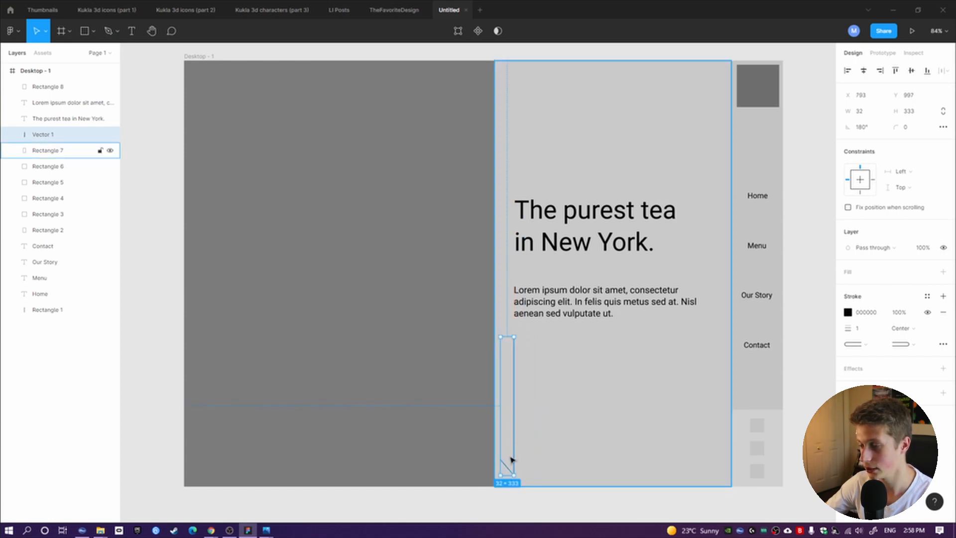
{"action": "right_click", "coordinate": [510, 456]}
{"action": "left_click", "coordinate": [535, 477]}
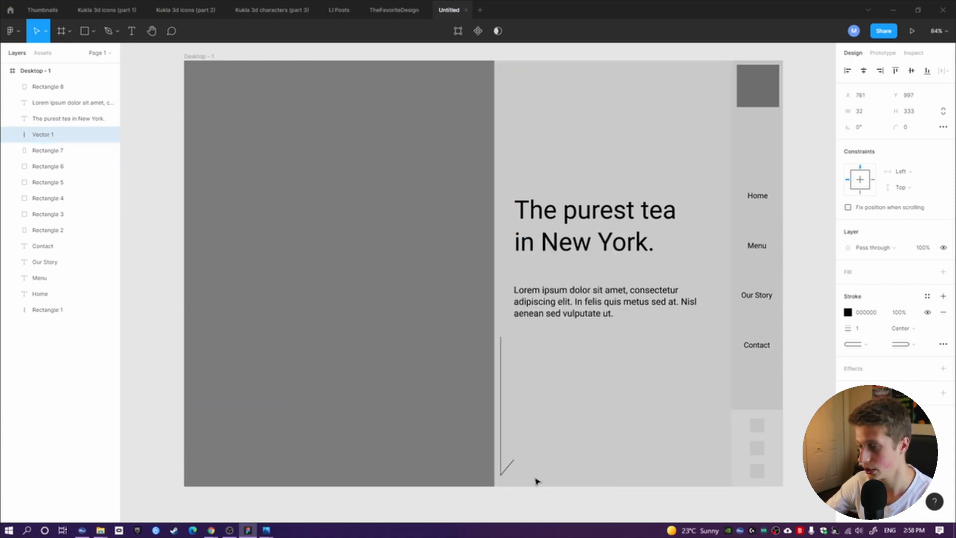
Align the arrow with the paragraph's left edge at about X 794, Y 981 and shorten it to about 314 high
{"action": "left_click", "coordinate": [512, 451]}
{"action": "left_click", "coordinate": [505, 438]}
{"action": "left_click_drag", "start_coordinate": [504, 438], "coordinate": [517, 437]}
{"action": "key", "text": "Escape"}
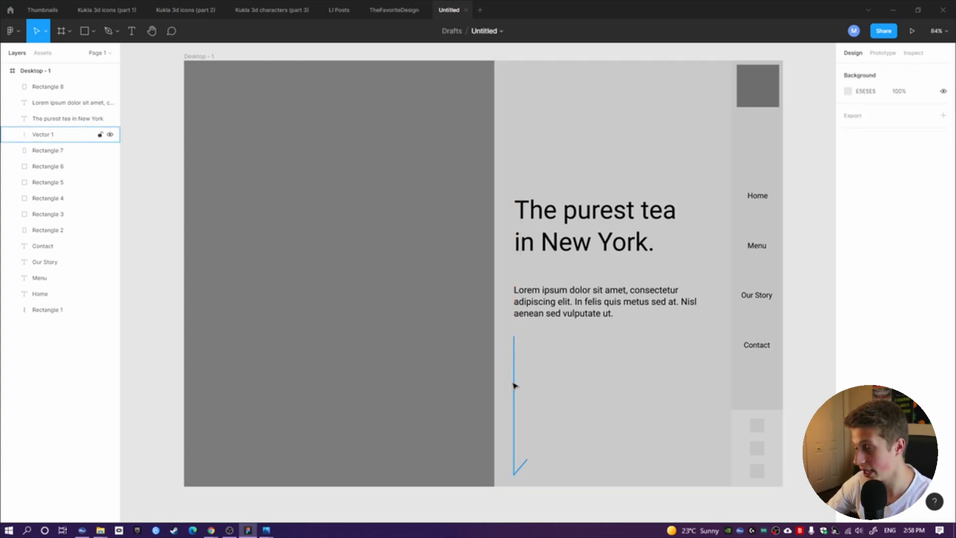
{"action": "left_click_drag", "start_coordinate": [516, 385], "coordinate": [516, 380]}
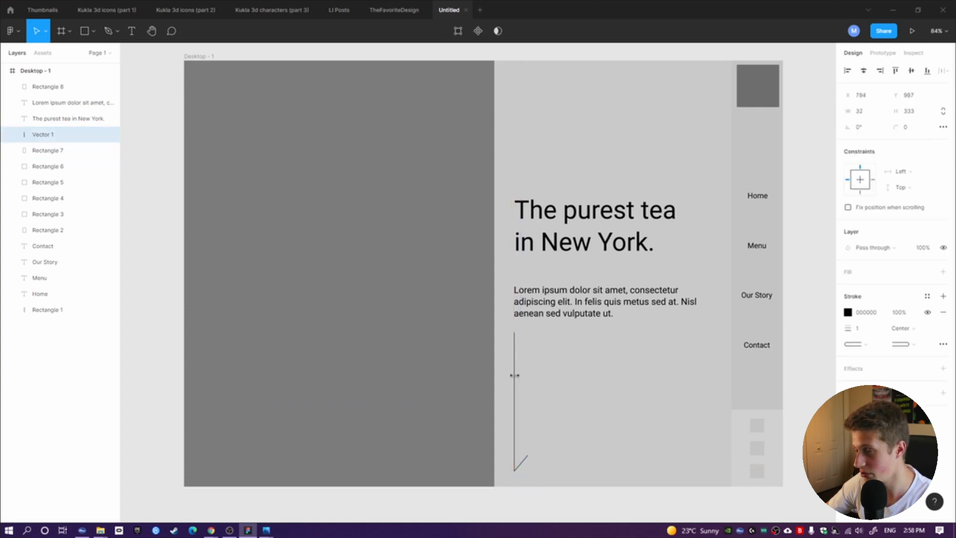
{"action": "left_click_drag", "start_coordinate": [518, 332], "coordinate": [518, 341]}
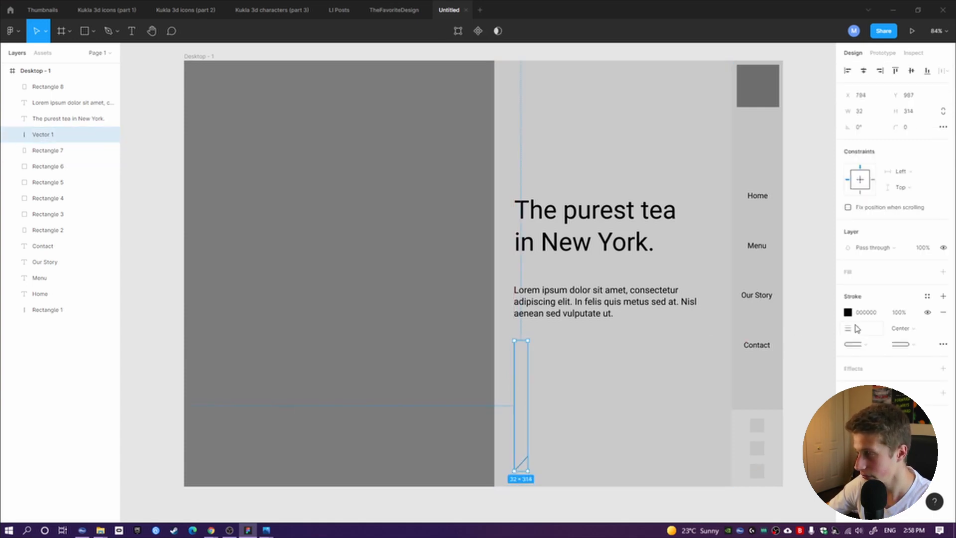
{"action": "key", "text": "Escape"}
{"action": "left_click_drag", "start_coordinate": [517, 408], "coordinate": [517, 405]}
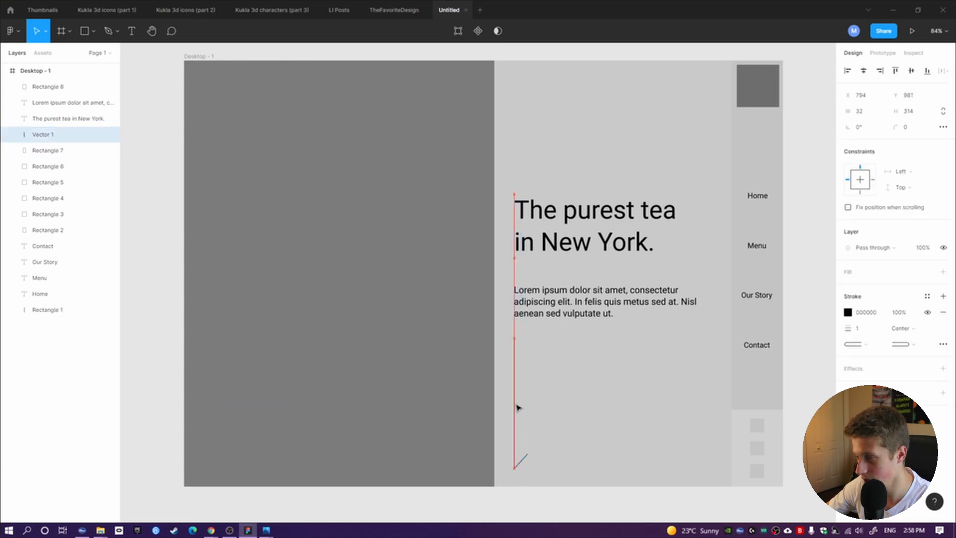
{"action": "left_click", "coordinate": [658, 493]}
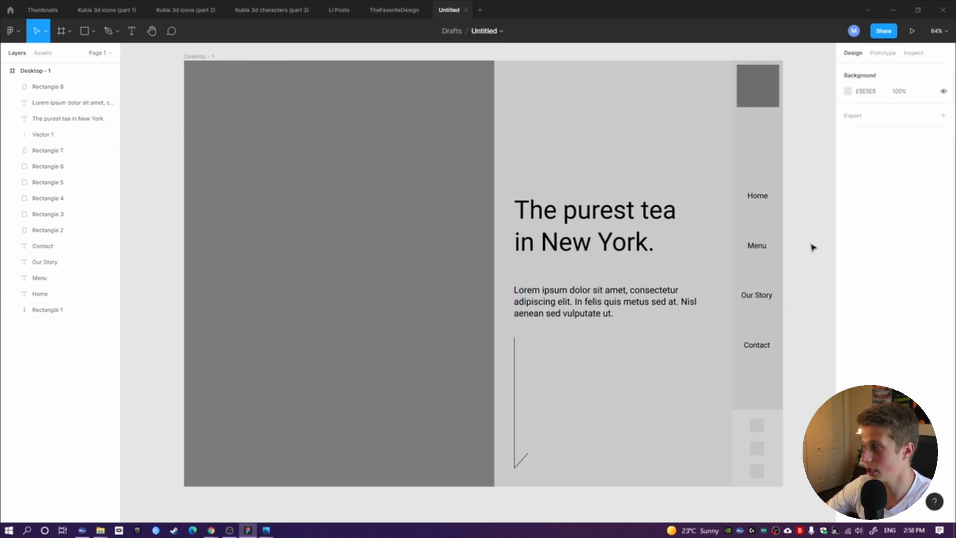
Extend the Desktop - 1 frame downward to a height of about 2680
{"action": "scroll", "coordinate": [807, 214], "scroll_direction": "down", "scroll_amount": 4}
{"action": "scroll", "coordinate": [722, 348], "scroll_direction": "down", "scroll_amount": 3}
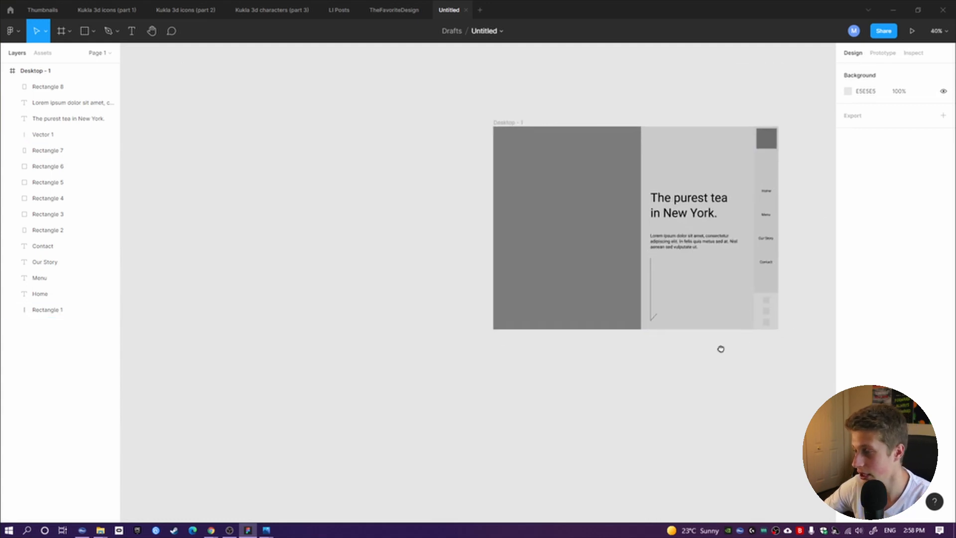
{"action": "left_click", "coordinate": [686, 285]}
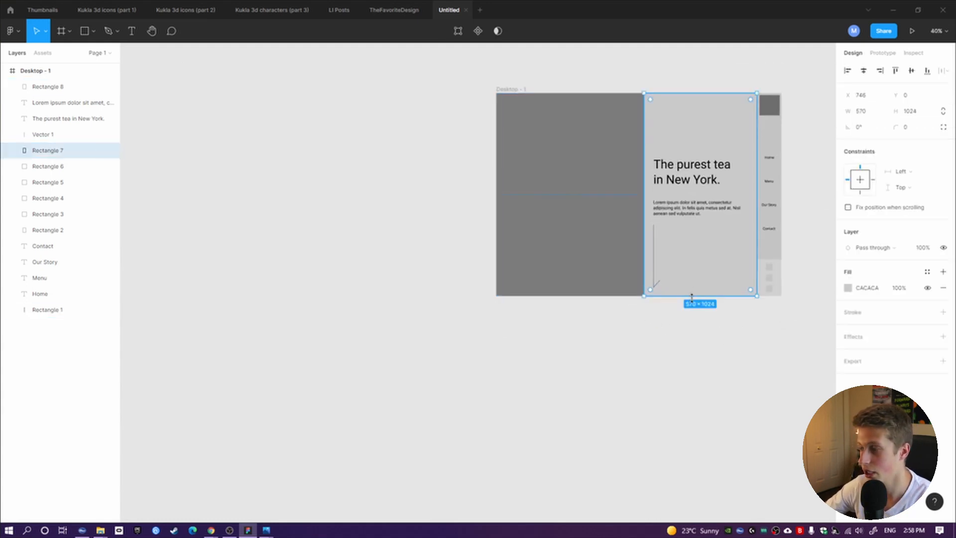
{"action": "left_click_drag", "start_coordinate": [693, 296], "coordinate": [642, 456]}
{"action": "right_click", "coordinate": [692, 294]}
{"action": "left_click", "coordinate": [667, 297]}
{"action": "scroll", "coordinate": [676, 242], "scroll_direction": "up", "scroll_amount": 5}
{"action": "scroll", "coordinate": [676, 243], "scroll_direction": "right", "scroll_amount": 3}
{"action": "scroll", "coordinate": [676, 242], "scroll_direction": "up", "scroll_amount": 1}
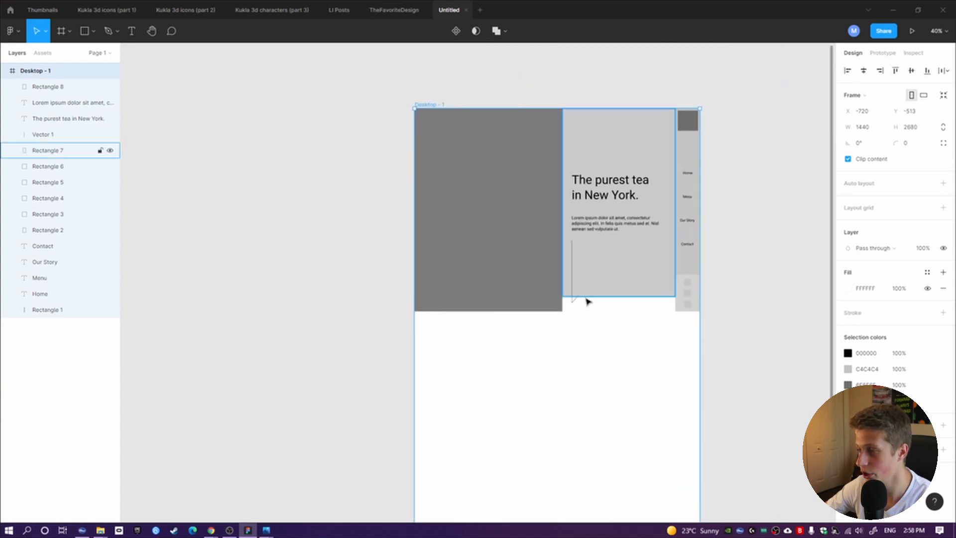
Restore the height of the light rectangle behind the headline to match the bottom edge of the dark area
{"action": "left_click", "coordinate": [593, 296]}
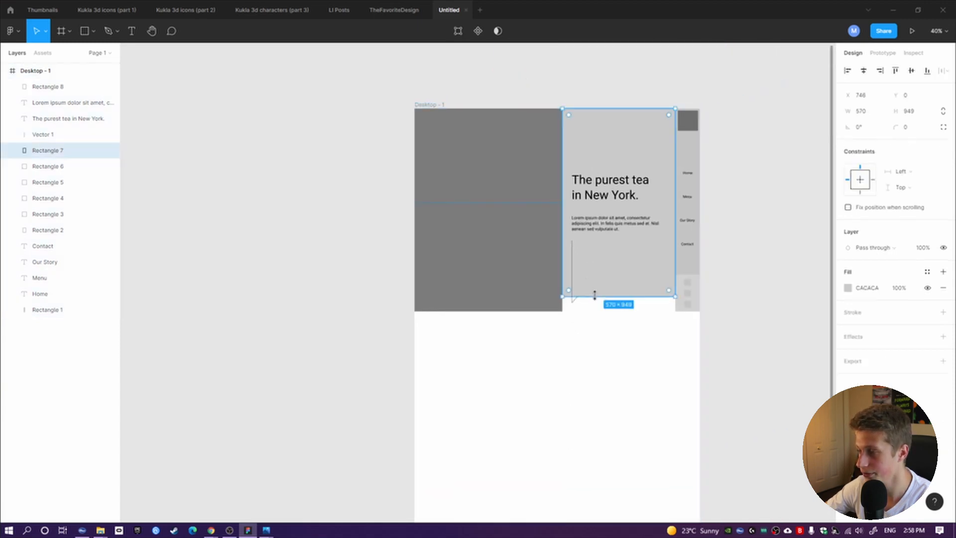
{"action": "left_click", "coordinate": [761, 266]}
{"action": "scroll", "coordinate": [539, 344], "scroll_direction": "up", "scroll_amount": 1}
{"action": "left_click_drag", "start_coordinate": [560, 343], "coordinate": [547, 314]}
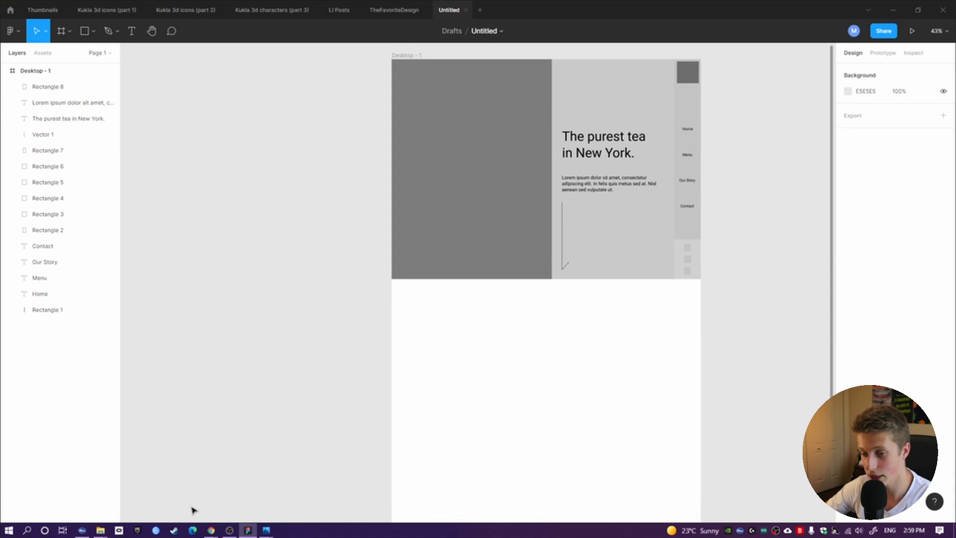
Open the café website reference image from the Inspirations folder and examine its three-photo section and dark info panel
{"action": "mouse_move", "coordinate": [100, 532]}
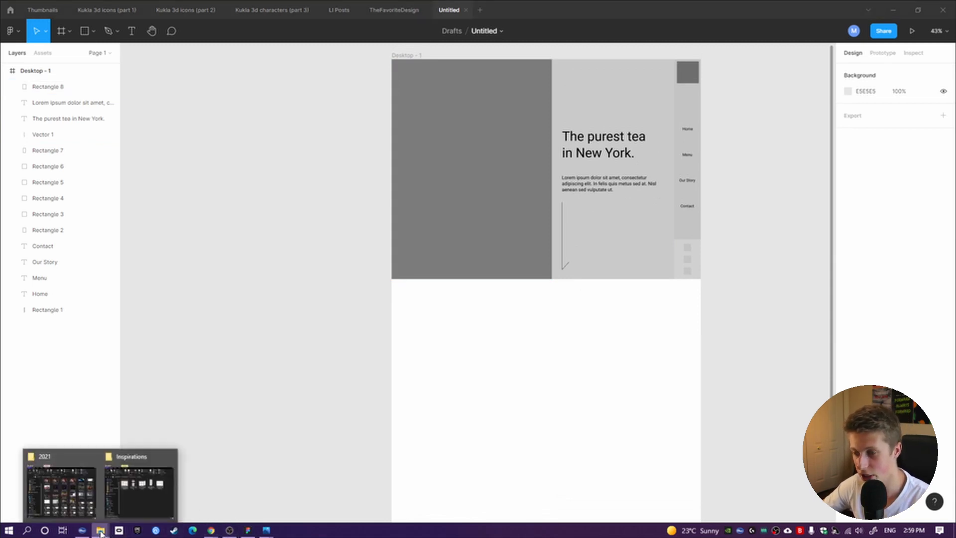
{"action": "left_click", "coordinate": [164, 493]}
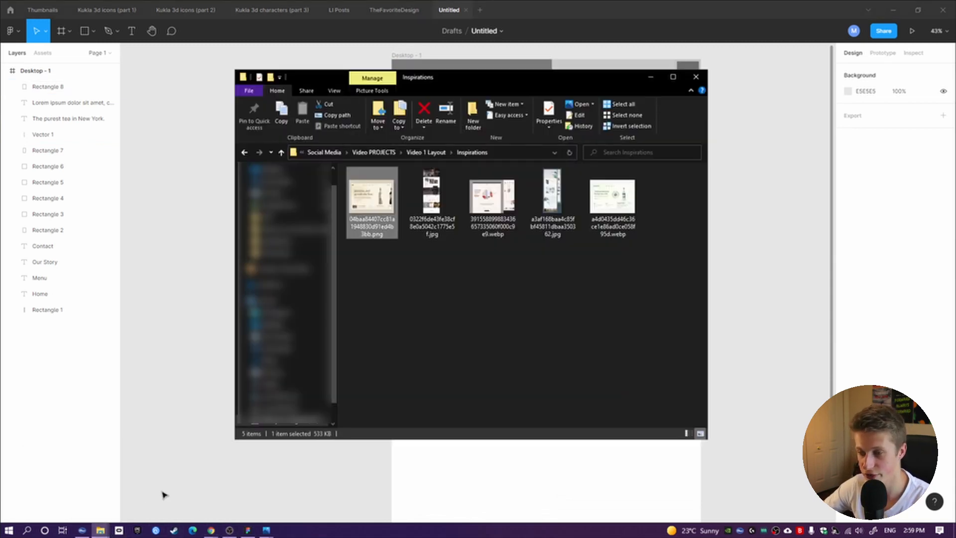
{"action": "double_click", "coordinate": [484, 198]}
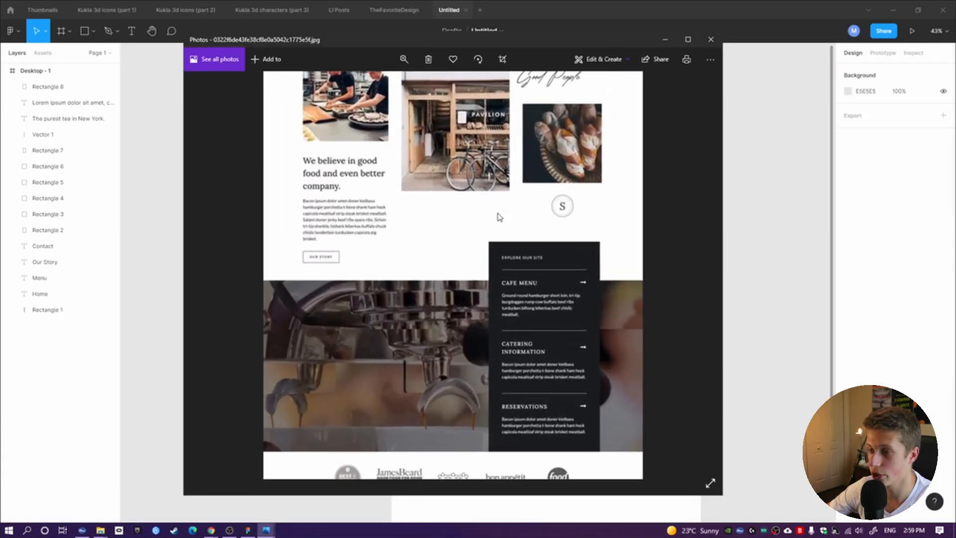
{"action": "left_click_drag", "start_coordinate": [499, 217], "coordinate": [534, 305]}
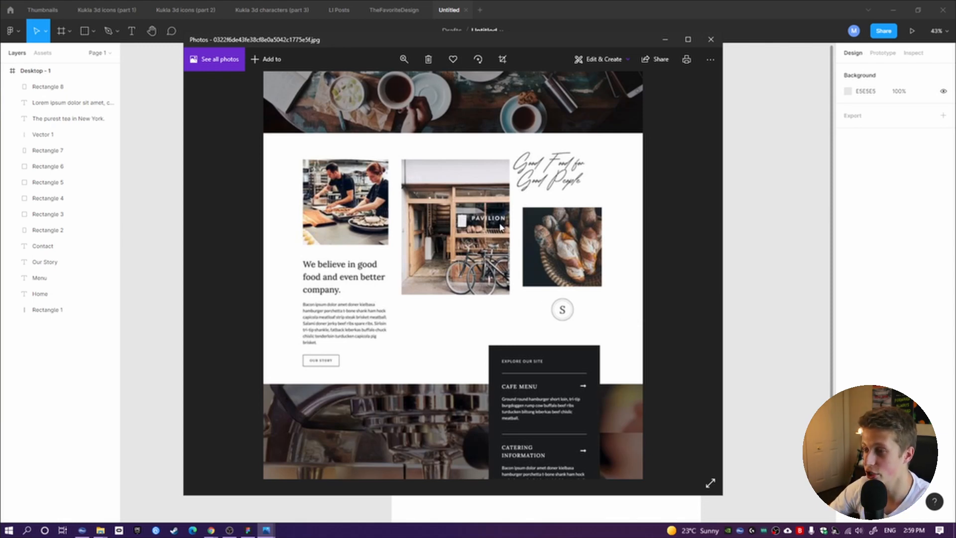
{"action": "scroll", "coordinate": [500, 226], "scroll_direction": "down", "scroll_amount": 2}
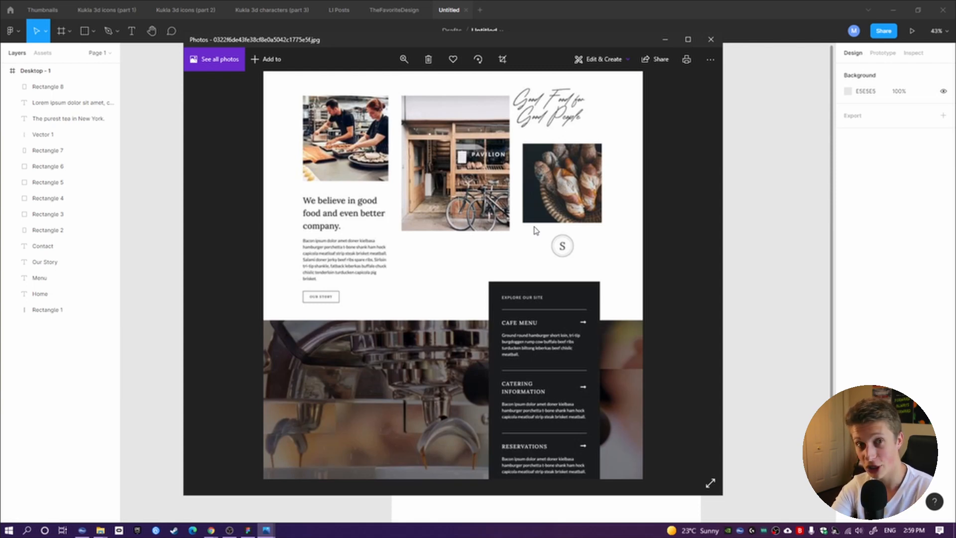
Return to the Figma file and shorten the Desktop - 1 frame from its bottom edge to a height of about 1896
{"action": "left_click", "coordinate": [760, 120]}
{"action": "left_click_drag", "start_coordinate": [621, 346], "coordinate": [554, 235]}
{"action": "left_click_drag", "start_coordinate": [547, 301], "coordinate": [536, 225]}
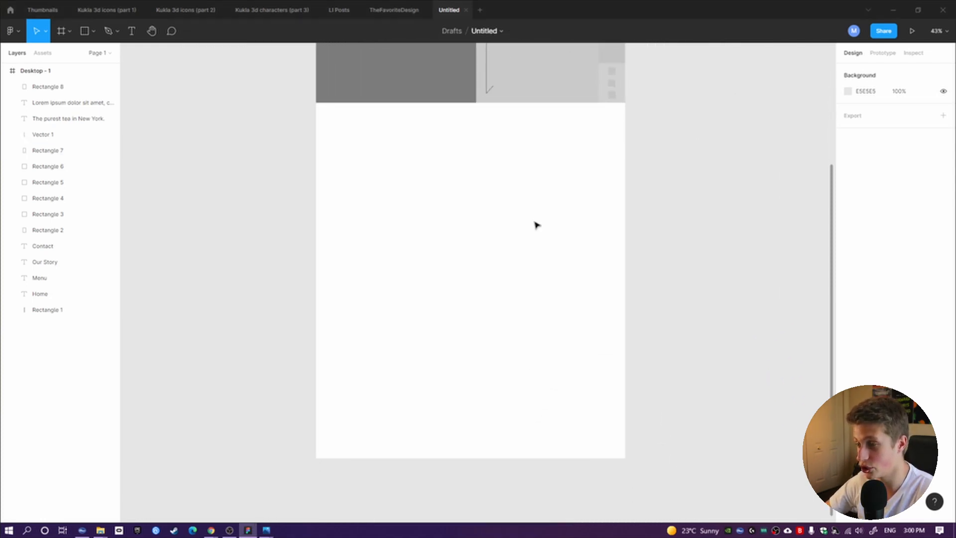
{"action": "scroll", "coordinate": [535, 226], "scroll_direction": "down", "scroll_amount": 1}
{"action": "right_click", "coordinate": [499, 352]}
{"action": "left_click", "coordinate": [468, 443]}
{"action": "left_click_drag", "start_coordinate": [469, 440], "coordinate": [482, 283]}
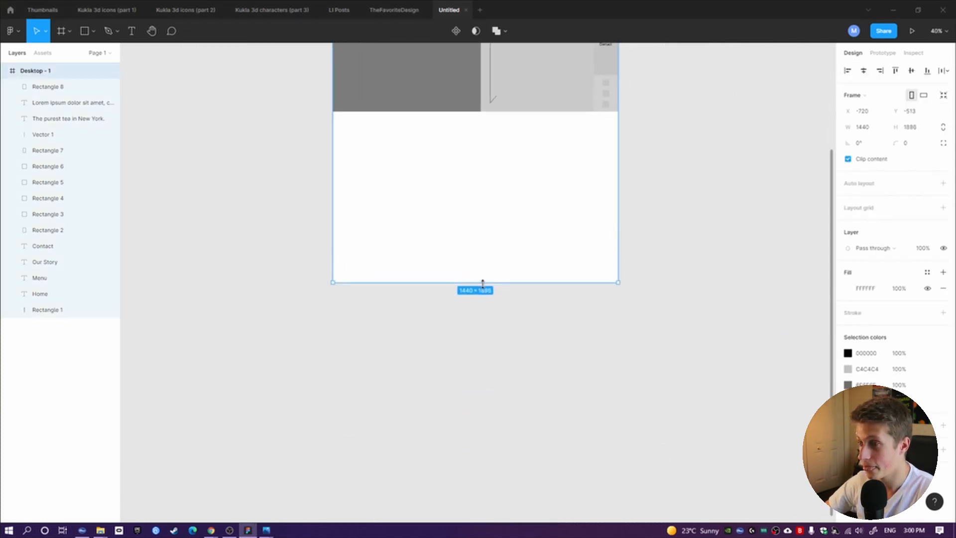
{"action": "scroll", "coordinate": [508, 184], "scroll_direction": "up", "scroll_amount": 3}
{"action": "right_click", "coordinate": [472, 222]}
{"action": "left_click", "coordinate": [451, 312]}
Add a layout grid to the Desktop - 1 frame and set it to 16 columns
{"action": "right_click", "coordinate": [467, 288]}
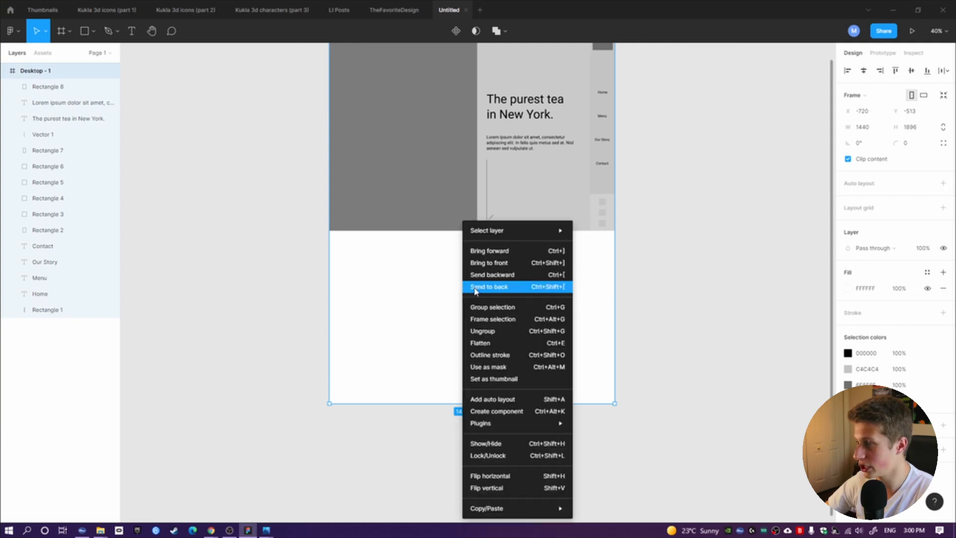
{"action": "left_click", "coordinate": [945, 209]}
{"action": "left_click", "coordinate": [944, 210]}
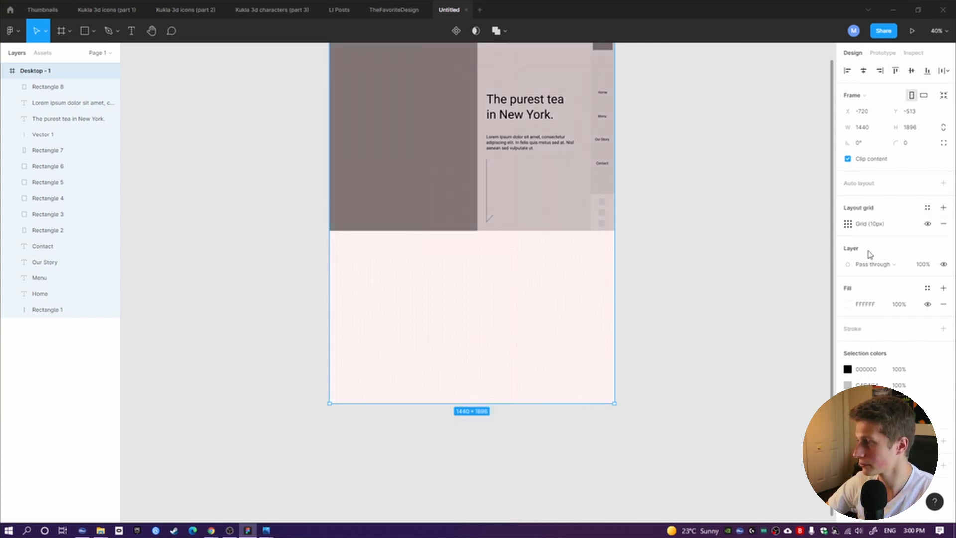
{"action": "left_click", "coordinate": [848, 224]}
{"action": "left_click", "coordinate": [734, 226]}
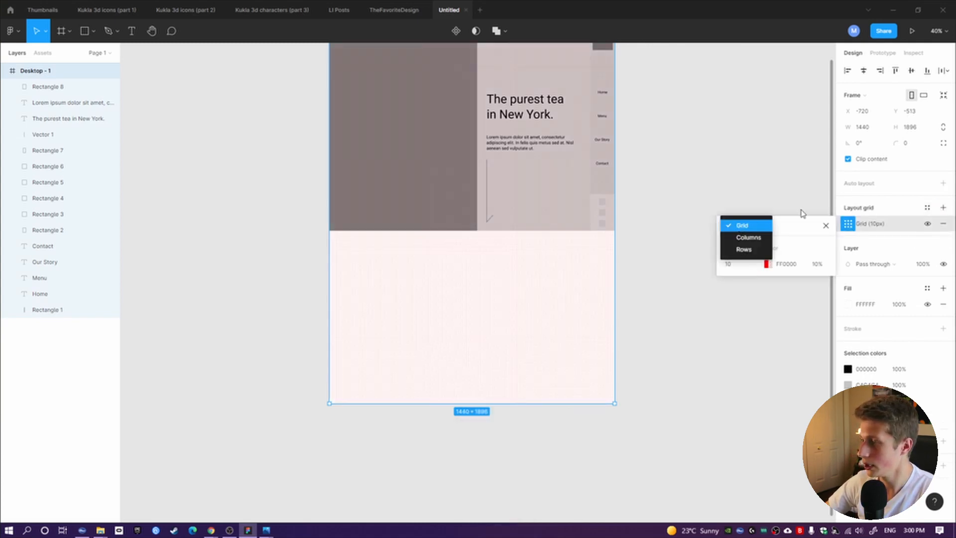
{"action": "left_click", "coordinate": [748, 238]}
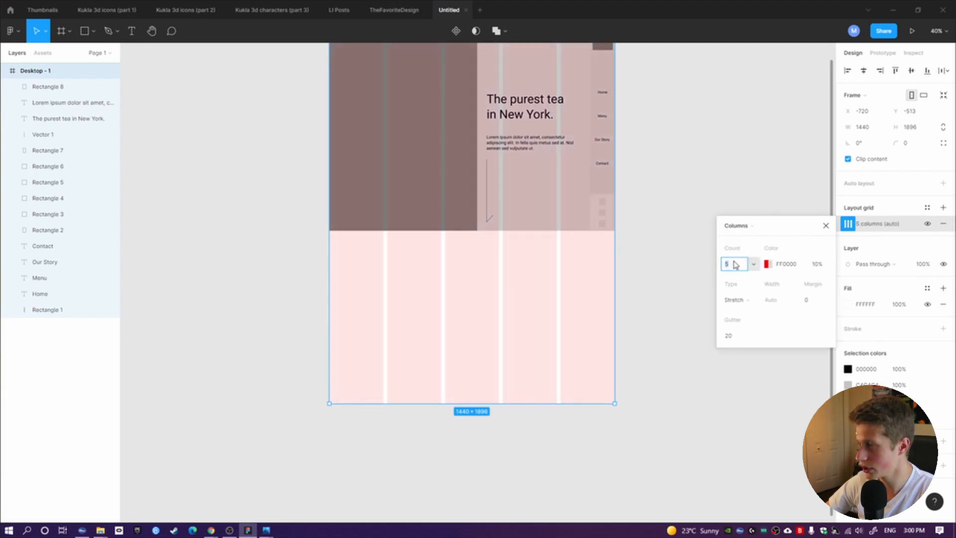
{"action": "type", "text": "6"}
{"action": "key", "text": "Return"}
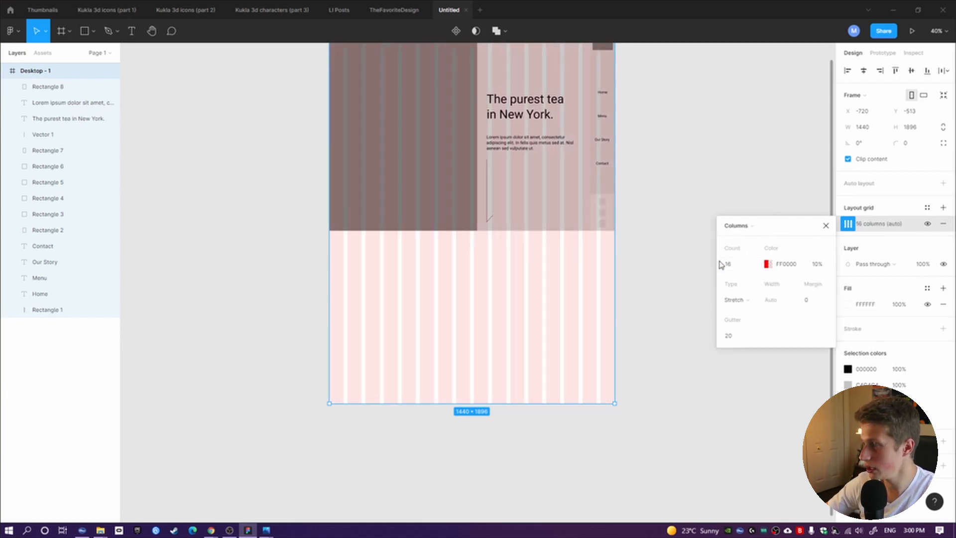
Set the column grid's type to Center and its column width to 56 px
{"action": "left_click", "coordinate": [734, 300]}
{"action": "left_click", "coordinate": [739, 292]}
{"action": "left_click", "coordinate": [768, 302]}
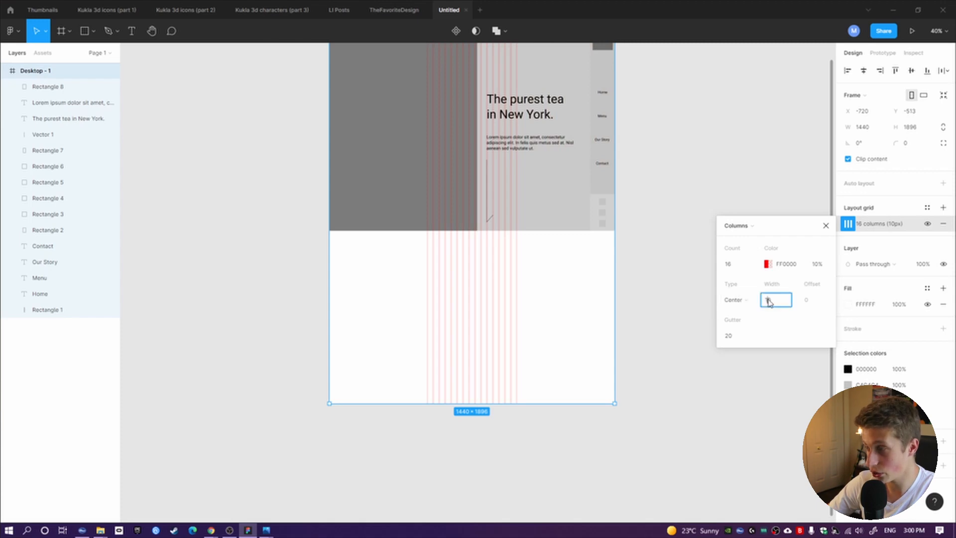
{"action": "key", "text": "Up"}
{"action": "key", "text": "Up"}
{"action": "key", "text": "Up"}
{"action": "key", "text": "Up"}
{"action": "key", "text": "Up"}
{"action": "key", "text": "Up"}
{"action": "key", "text": "Up"}
{"action": "key", "text": "Up"}
{"action": "key", "text": "Up"}
{"action": "key", "text": "Up"}
{"action": "key", "text": "Up"}
{"action": "key", "text": "Up"}
{"action": "key", "text": "Up"}
{"action": "key", "text": "Up"}
{"action": "key", "text": "Up"}
{"action": "key", "text": "Up"}
{"action": "key", "text": "Up"}
{"action": "key", "text": "Up"}
{"action": "key", "text": "Up"}
{"action": "key", "text": "Up"}
{"action": "key", "text": "Up"}
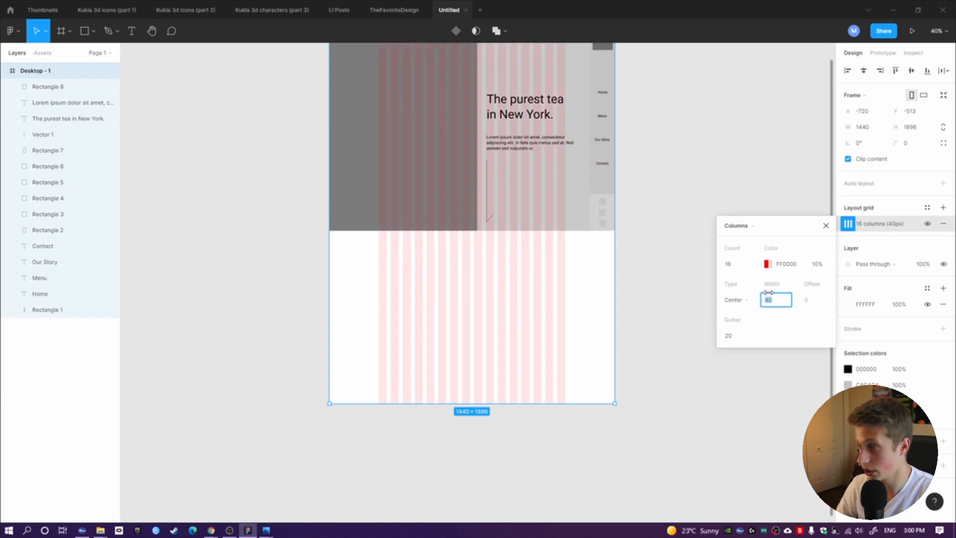
{"action": "key", "text": "Up"}
{"action": "scroll", "coordinate": [593, 187], "scroll_direction": "up", "scroll_amount": 5}
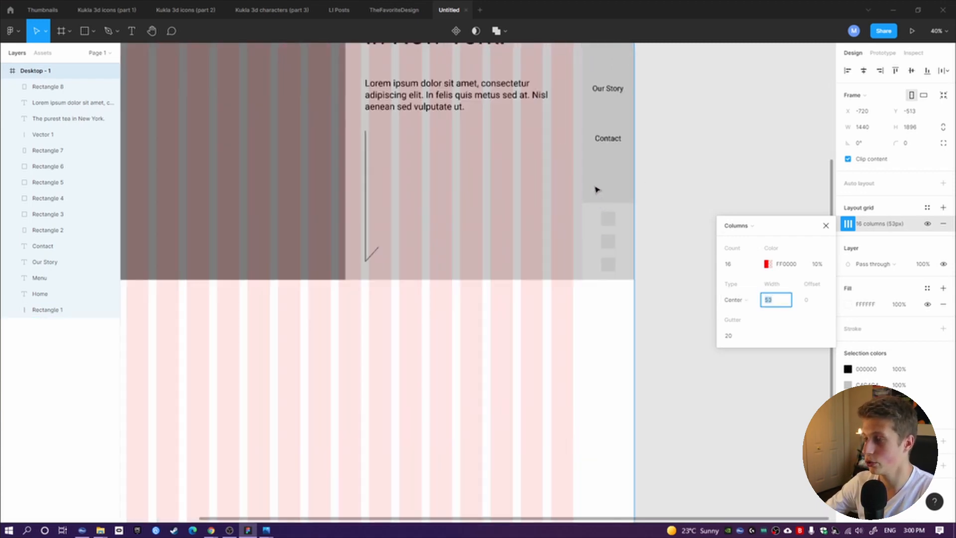
{"action": "key", "text": "Up"}
{"action": "key", "text": "Up"}
{"action": "key", "text": "Up"}
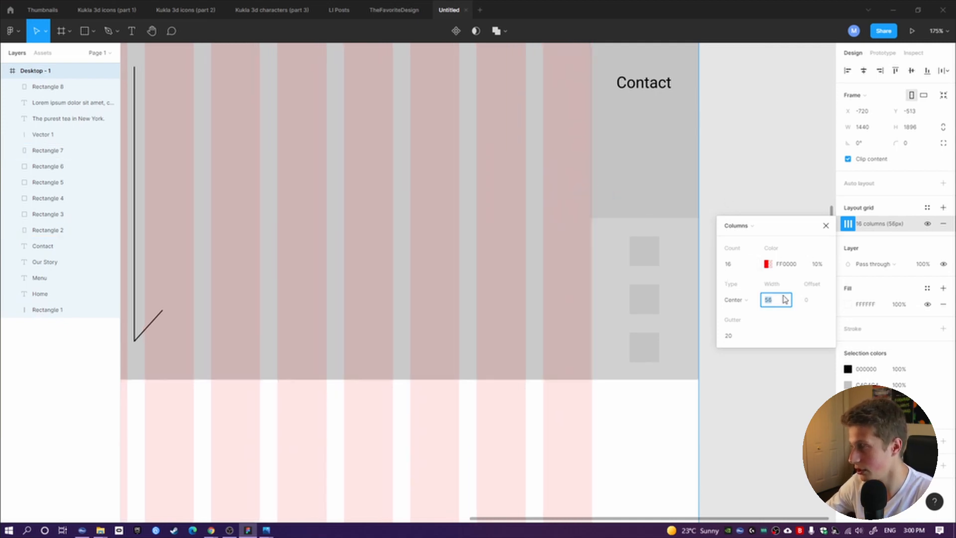
{"action": "left_click", "coordinate": [777, 194]}
Duplicate the hero headline into the empty section below, aligned with the first grid column at about X 122, Y 1120
{"action": "scroll", "coordinate": [611, 405], "scroll_direction": "down", "scroll_amount": 4}
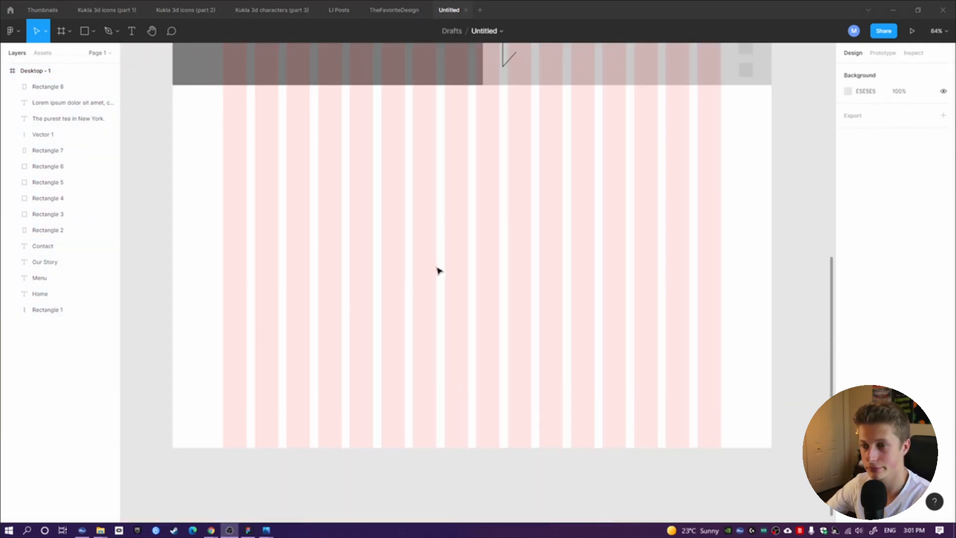
{"action": "scroll", "coordinate": [422, 189], "scroll_direction": "down", "scroll_amount": 5}
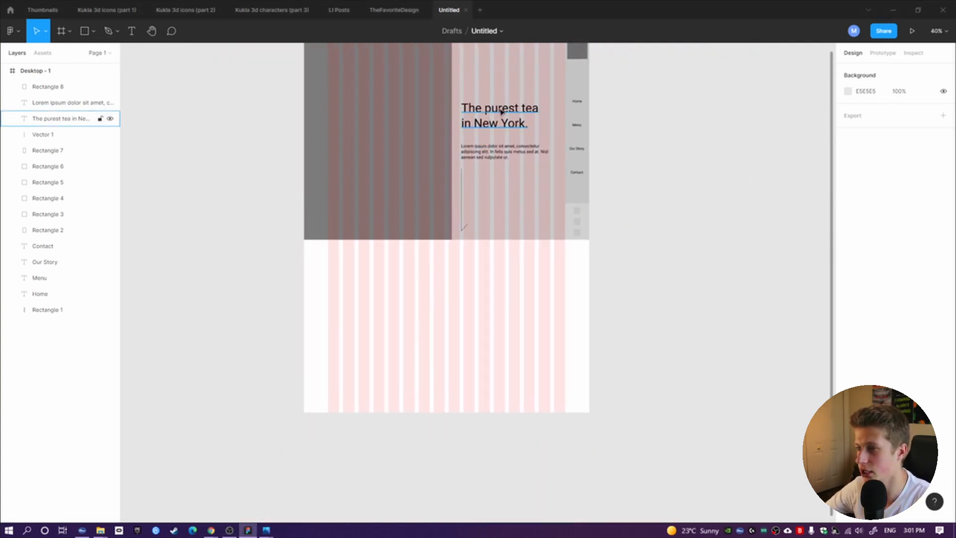
{"action": "left_click", "coordinate": [507, 110]}
{"action": "left_click_drag", "start_coordinate": [507, 110], "coordinate": [376, 269]}
{"action": "scroll", "coordinate": [374, 296], "scroll_direction": "up", "scroll_amount": 5}
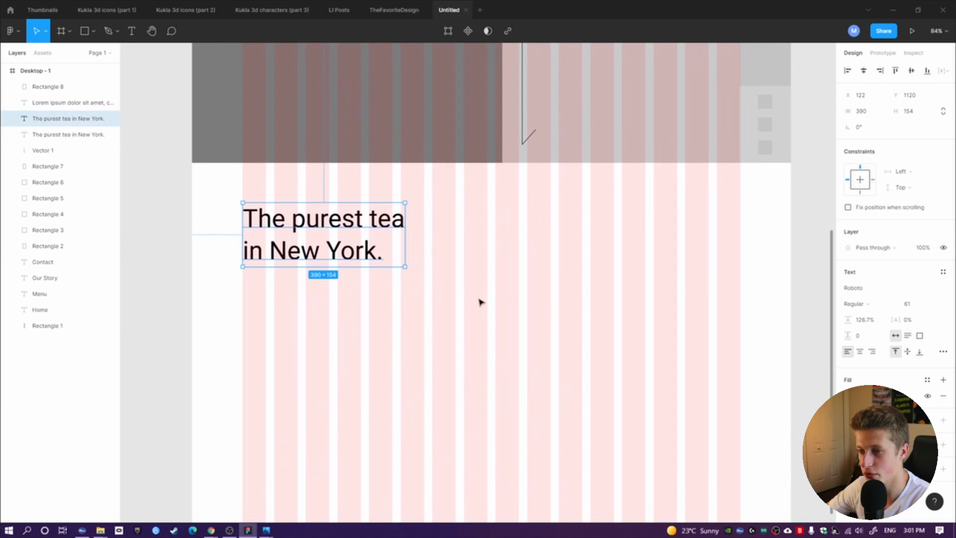
{"action": "scroll", "coordinate": [480, 301], "scroll_direction": "down", "scroll_amount": 1}
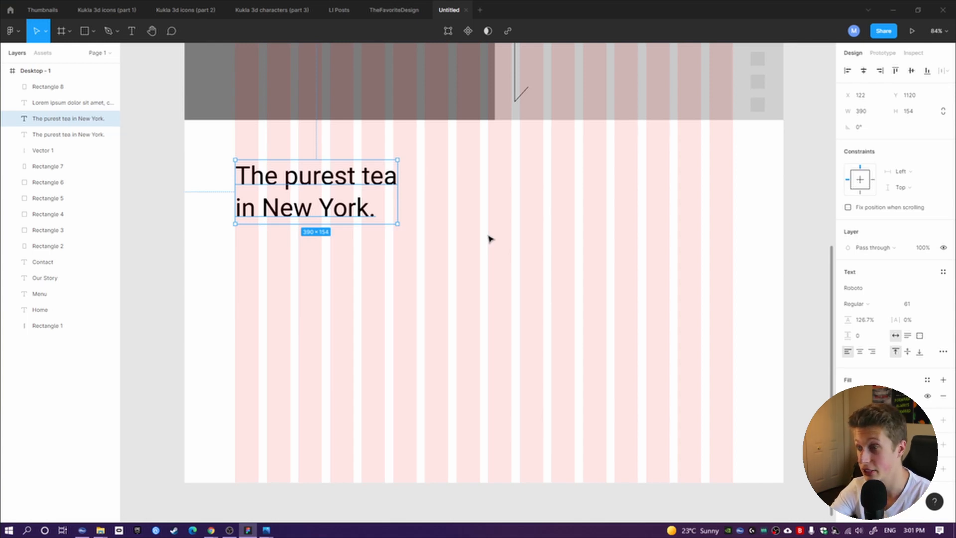
{"action": "left_click", "coordinate": [417, 194]}
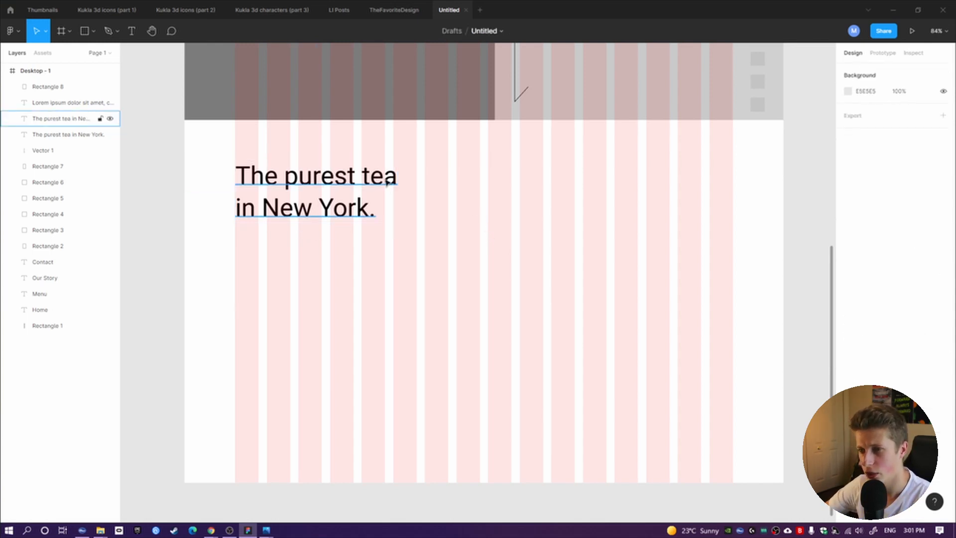
Widen the copied headline's text box to about 568 and open its text for editing
{"action": "left_click", "coordinate": [391, 184]}
{"action": "left_click_drag", "start_coordinate": [397, 191], "coordinate": [472, 192]}
{"action": "key", "text": "Return"}
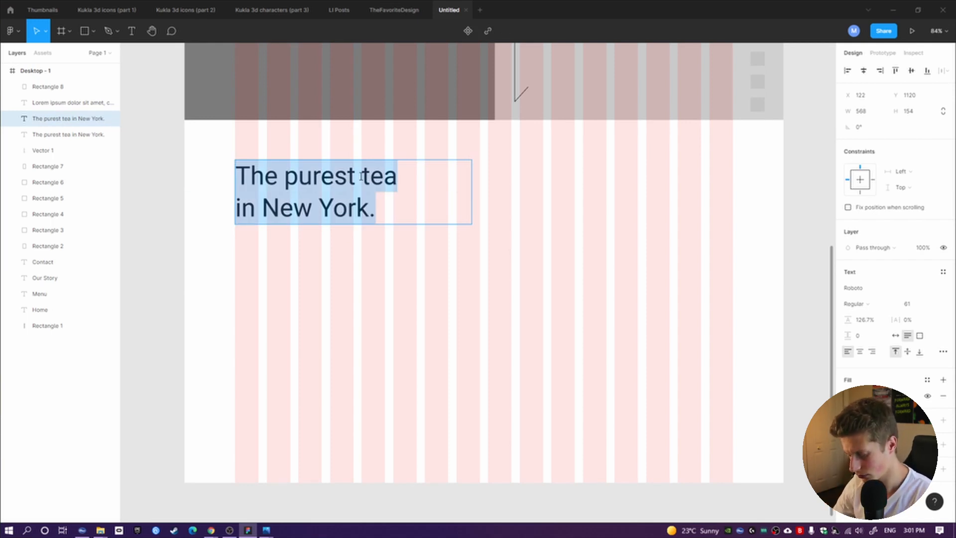
{"action": "type", "text": "Our"}
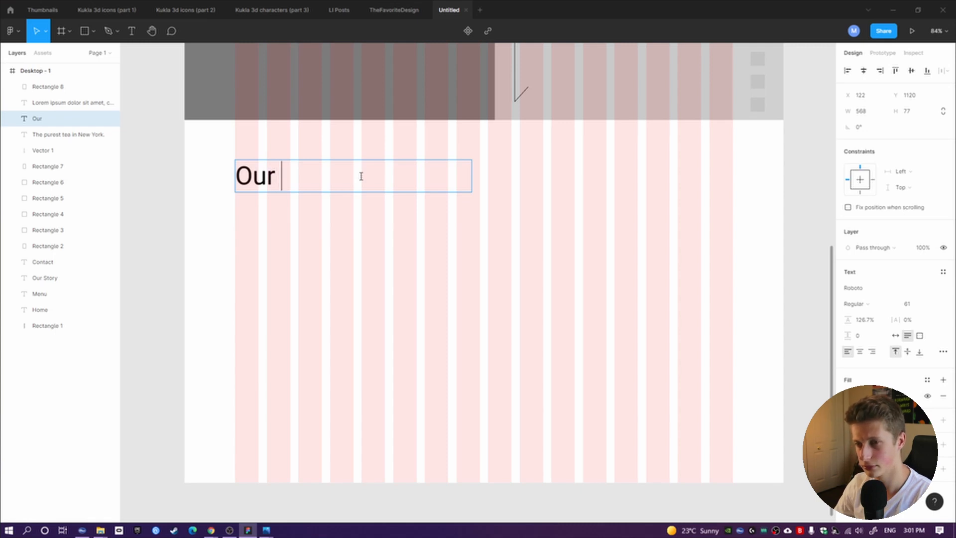
{"action": "key", "text": "BackSpace"}
{"action": "key", "text": "BackSpace"}
{"action": "key", "text": "BackSpace"}
{"action": "key", "text": "BackSpace"}
Replace the copied headline's text with "What we do"
{"action": "type", "text": "What "}
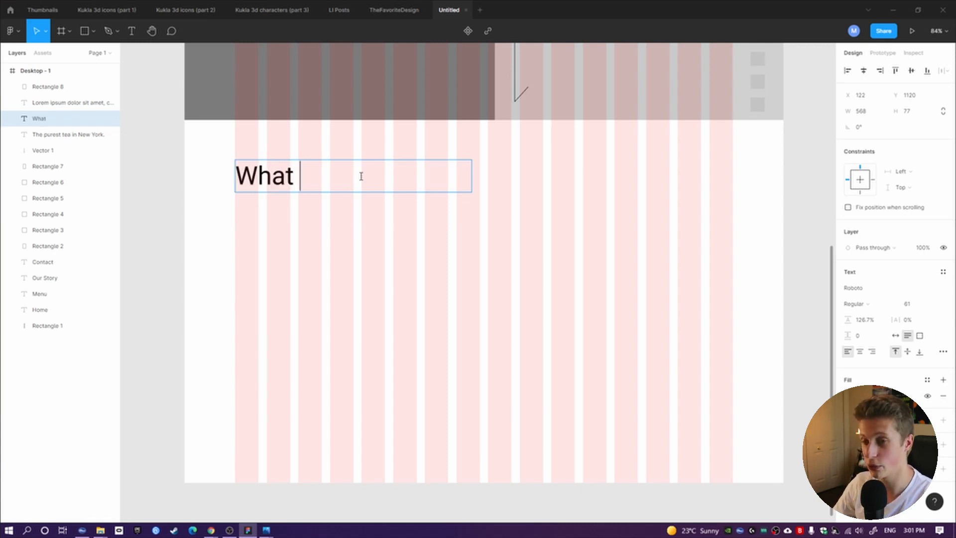
{"action": "type", "text": "we do"}
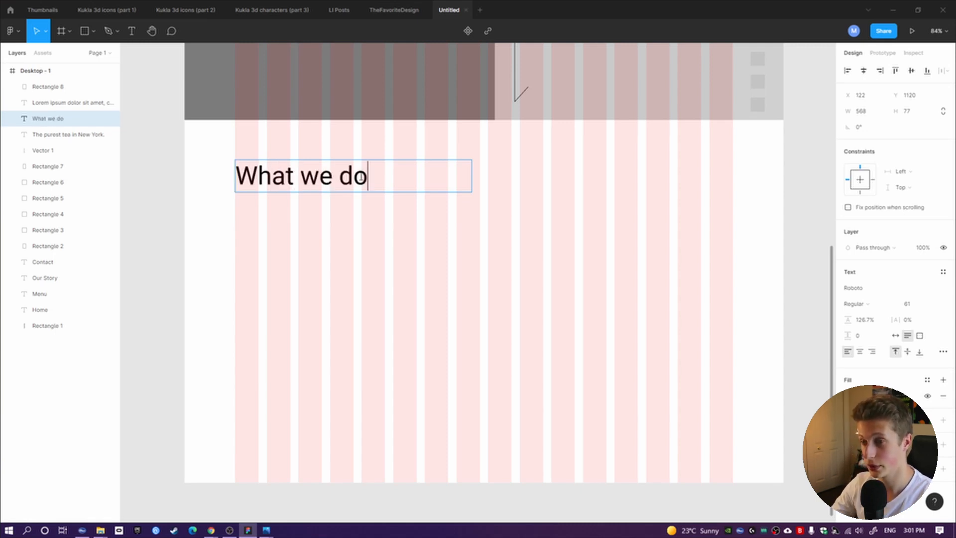
{"action": "key", "text": "Escape"}
{"action": "left_click", "coordinate": [563, 202]}
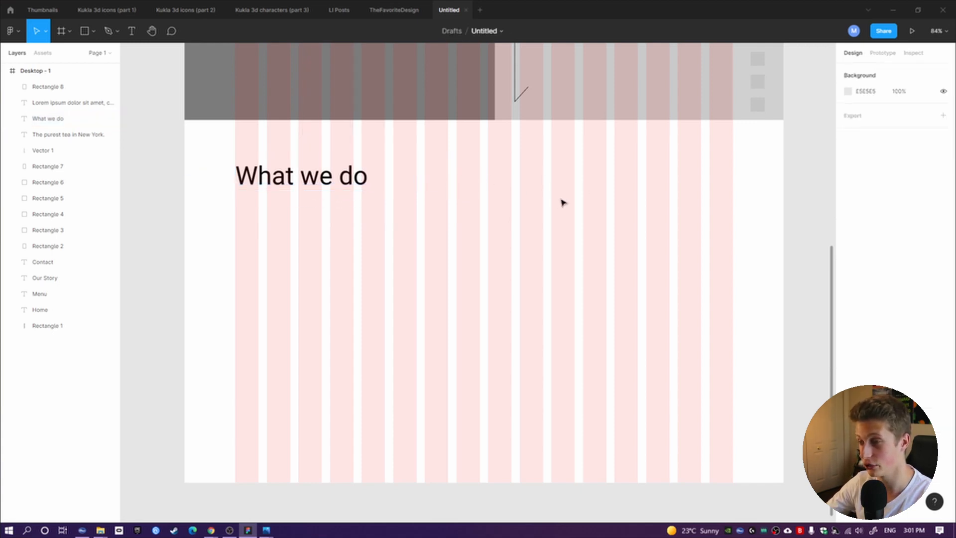
Draw a rectangle about 304 × 331 below the "What we do" heading and place two copies beside it
{"action": "left_click", "coordinate": [84, 31]}
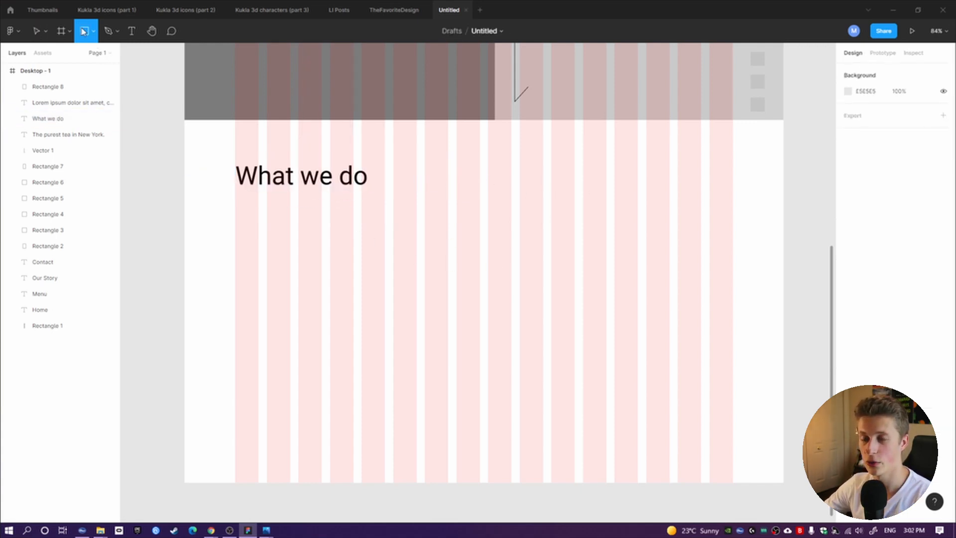
{"action": "mouse_move", "coordinate": [258, 269]}
{"action": "left_mouse_down"}
{"action": "mouse_move", "coordinate": [352, 452]}
{"action": "mouse_move", "coordinate": [386, 393]}
{"action": "mouse_move", "coordinate": [386, 425]}
{"action": "mouse_move", "coordinate": [385, 405]}
{"action": "left_mouse_up"}
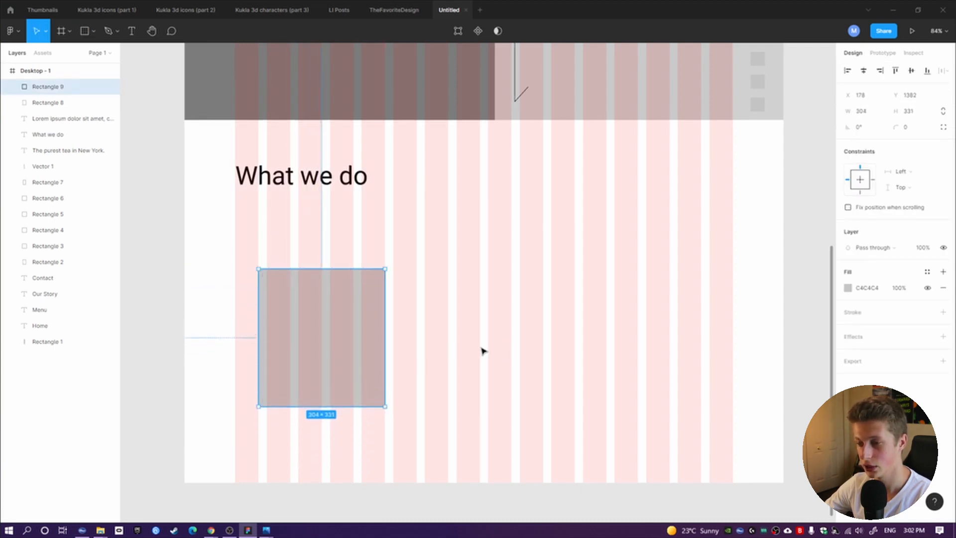
{"action": "mouse_move", "coordinate": [354, 335]}
{"action": "left_mouse_down"}
{"action": "mouse_move", "coordinate": [471, 297]}
{"action": "mouse_move", "coordinate": [500, 329]}
{"action": "mouse_move", "coordinate": [492, 301]}
{"action": "mouse_move", "coordinate": [642, 308]}
{"action": "mouse_move", "coordinate": [668, 299]}
{"action": "mouse_move", "coordinate": [643, 305]}
{"action": "left_mouse_up"}
{"action": "left_click", "coordinate": [516, 301]}
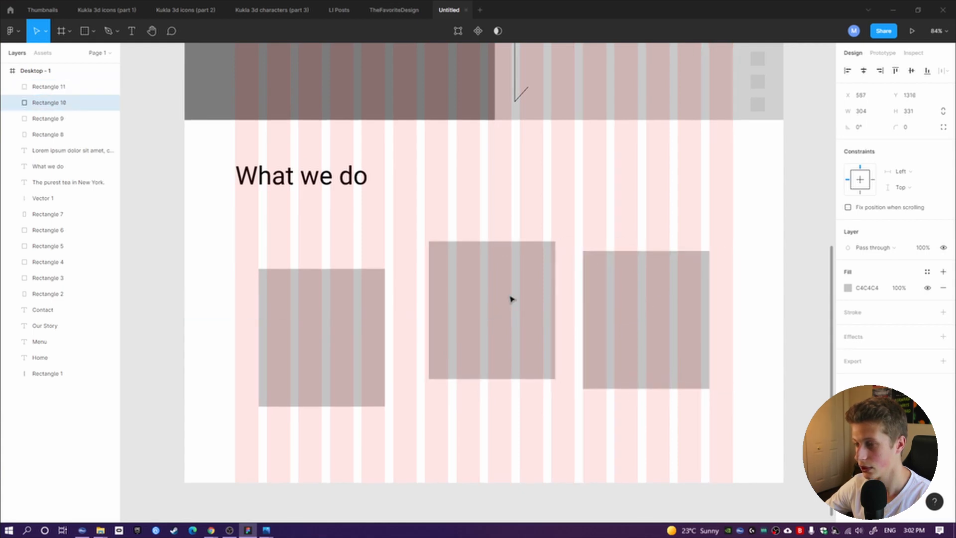
Stagger the three rectangles on the column grid, with the middle one highest and the outer two lower
{"action": "left_click_drag", "start_coordinate": [512, 299], "coordinate": [501, 298]}
{"action": "left_click_drag", "start_coordinate": [653, 305], "coordinate": [652, 347]}
{"action": "left_click", "coordinate": [767, 229]}
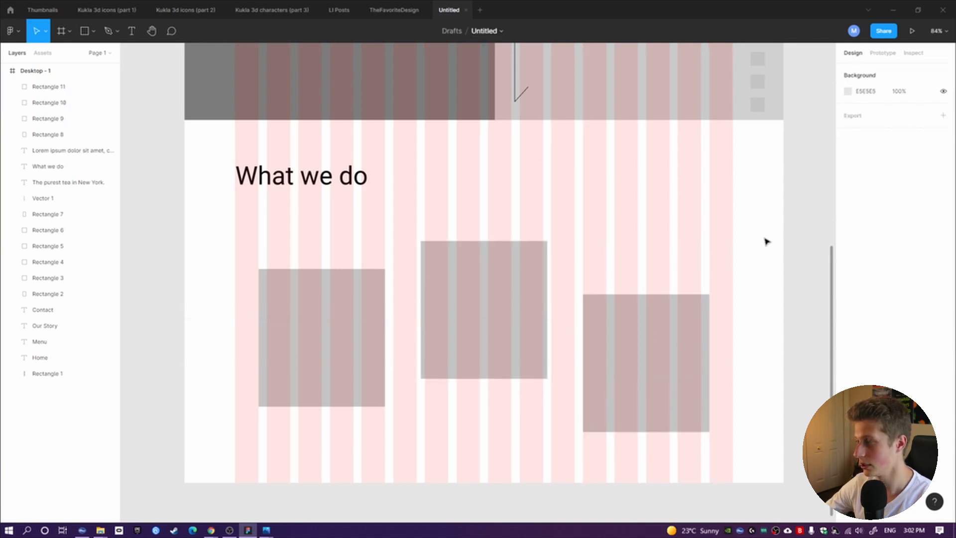
{"action": "left_click_drag", "start_coordinate": [732, 284], "coordinate": [735, 226]}
{"action": "scroll", "coordinate": [735, 226], "scroll_direction": "up", "scroll_amount": 1}
{"action": "left_click_drag", "start_coordinate": [363, 283], "coordinate": [357, 318]}
Check the Orang Tua reference layout in Chrome and return to the Figma file
{"action": "left_click", "coordinate": [470, 262]}
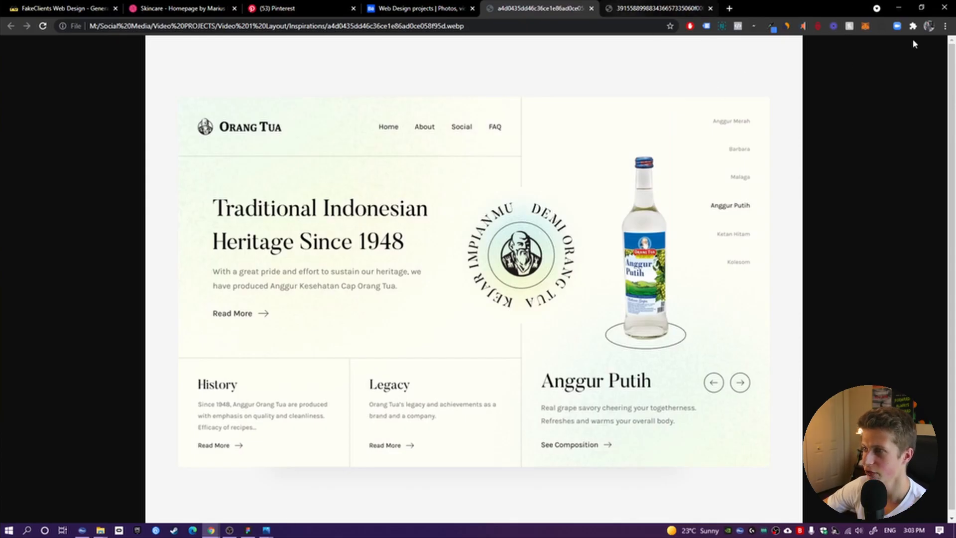
{"action": "left_click", "coordinate": [899, 8]}
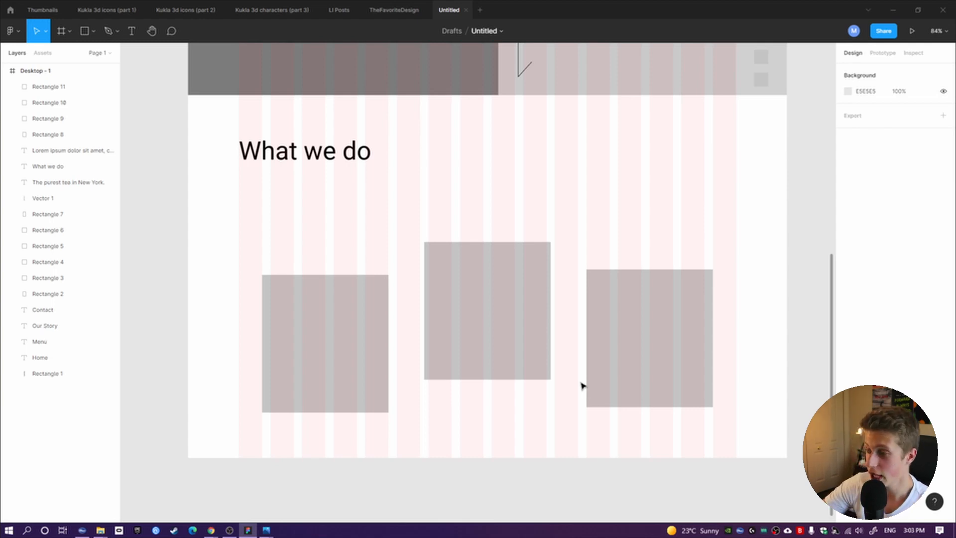
Narrow the paragraph copy in the dark area's lower light box to about 364 wide and replace its text with "Come Visit Us:"
{"action": "scroll", "coordinate": [593, 232], "scroll_direction": "up", "scroll_amount": 2}
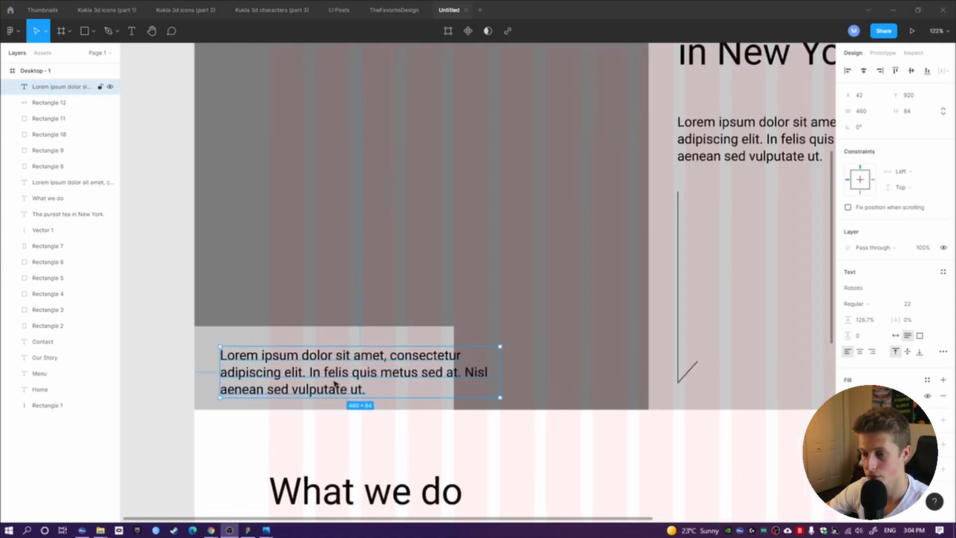
{"action": "left_click_drag", "start_coordinate": [498, 383], "coordinate": [423, 383]}
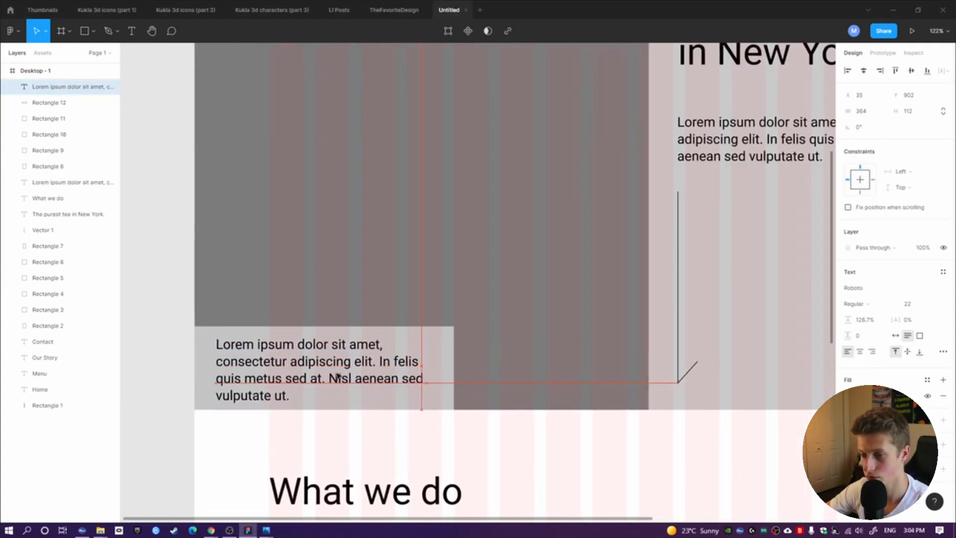
{"action": "double_click", "coordinate": [314, 375]}
{"action": "type", "text": "Come Visit Us:"}
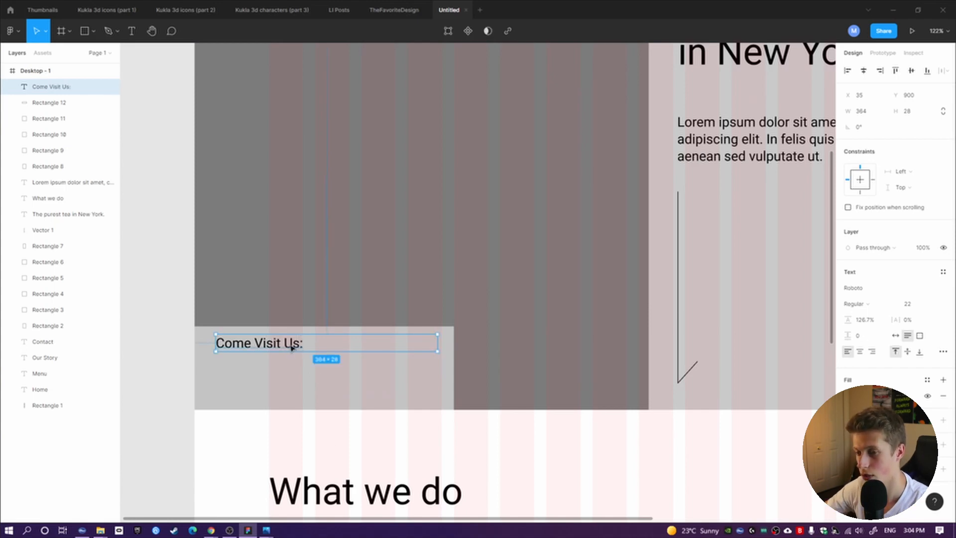
Duplicate the "Come Visit Us:" text just below itself and replace the copy with one generated Lorem ipsum sentence
{"action": "left_click_drag", "start_coordinate": [270, 344], "coordinate": [277, 380], "text": "alt"}
{"action": "right_click", "coordinate": [275, 377]}
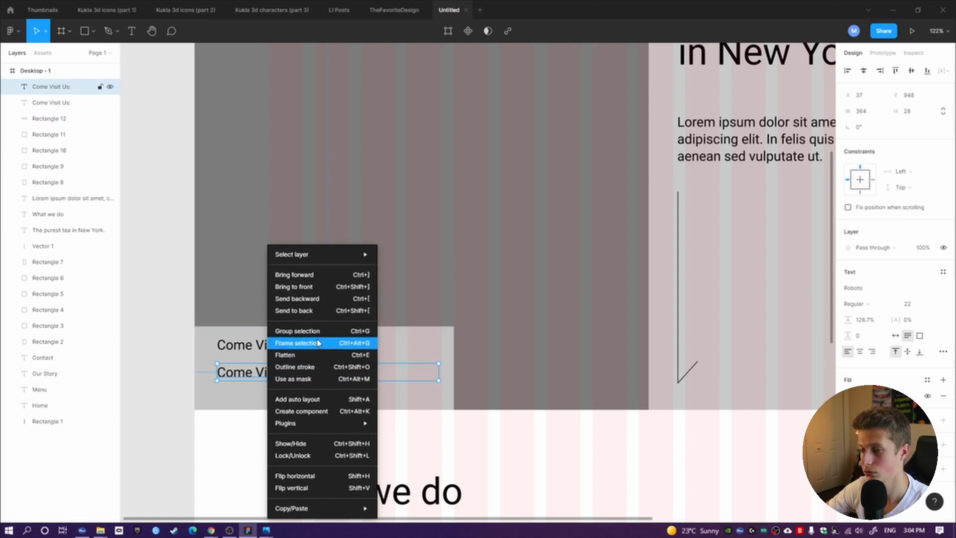
{"action": "left_click", "coordinate": [247, 377]}
{"action": "right_click", "coordinate": [69, 90]}
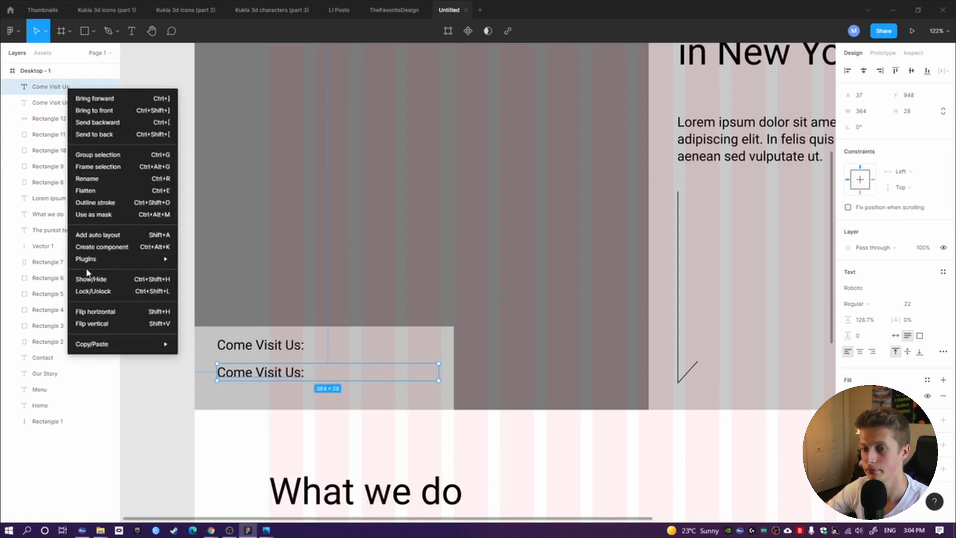
{"action": "mouse_move", "coordinate": [86, 258]}
{"action": "left_click", "coordinate": [212, 258]}
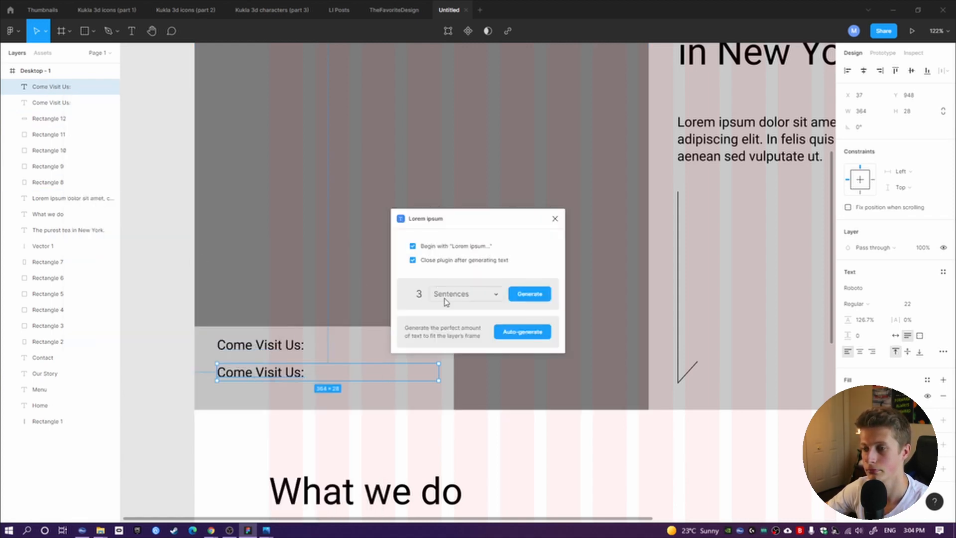
{"action": "left_click", "coordinate": [446, 301]}
{"action": "left_click", "coordinate": [418, 294]}
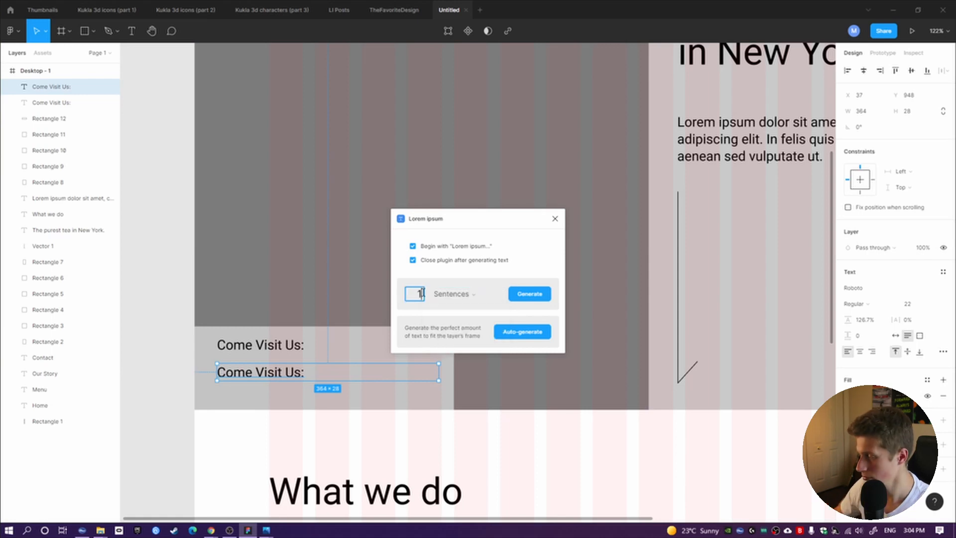
{"action": "type", "text": "1"}
{"action": "left_click", "coordinate": [530, 295]}
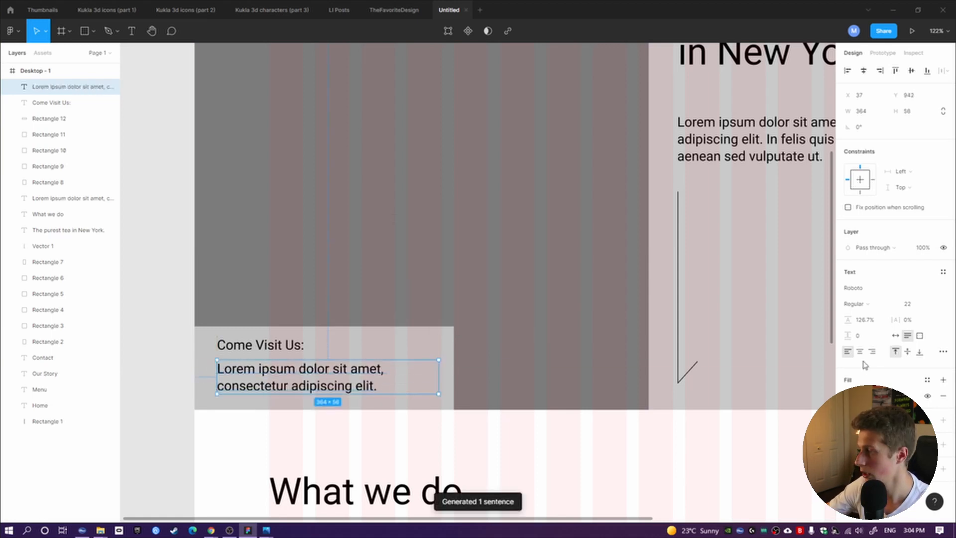
Set the Lorem ipsum sentence in the visit-us box to font size 18 and Italic style
{"action": "left_click", "coordinate": [912, 309]}
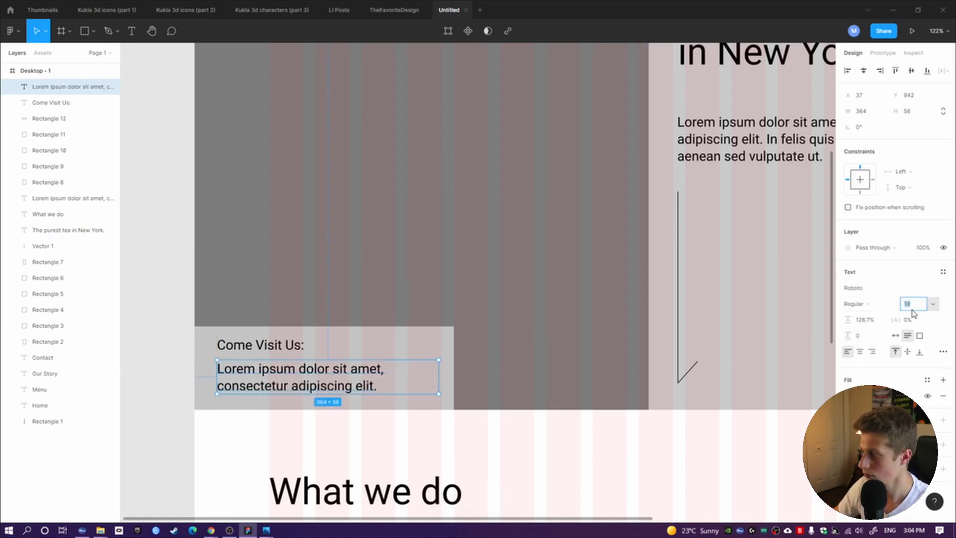
{"action": "key", "text": "Return"}
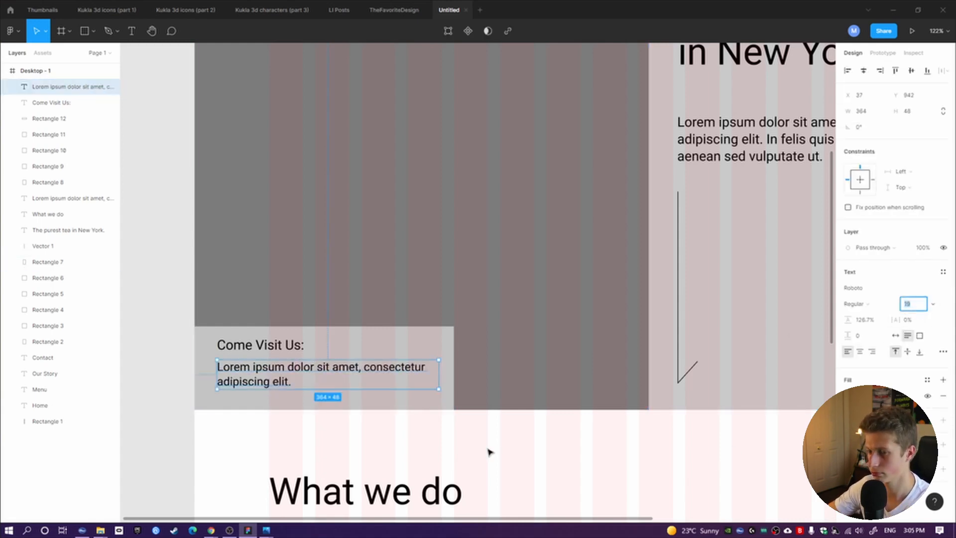
{"action": "left_click", "coordinate": [853, 304]}
{"action": "left_click", "coordinate": [858, 374]}
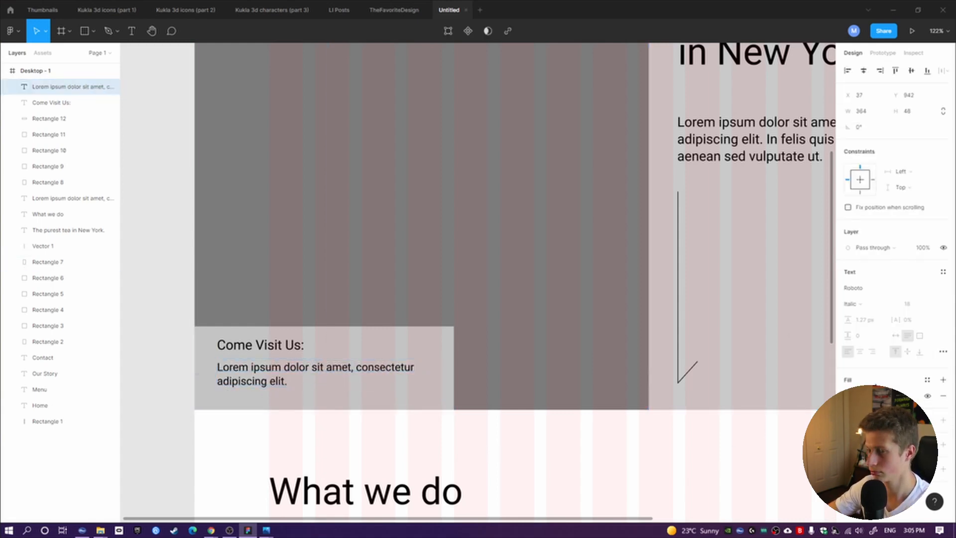
Reposition the "Come Visit Us:" heading and the italic sentence so both sit evenly spaced inside the light box
{"action": "left_click_drag", "start_coordinate": [280, 380], "coordinate": [256, 380]}
{"action": "left_click", "coordinate": [265, 424]}
{"action": "left_click", "coordinate": [263, 374]}
{"action": "left_click", "coordinate": [250, 351], "text": "shift"}
{"action": "left_click", "coordinate": [498, 426]}
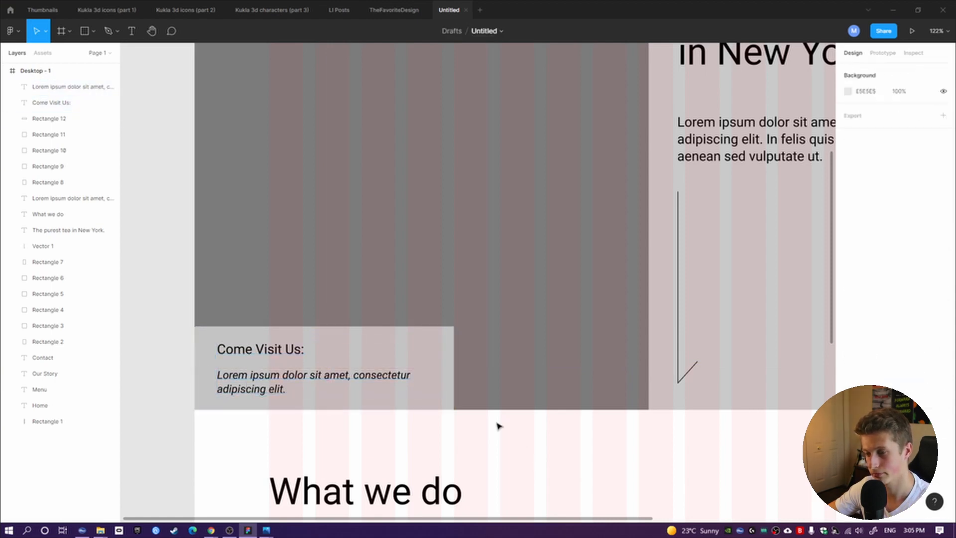
{"action": "scroll", "coordinate": [498, 425], "scroll_direction": "down", "scroll_amount": 3}
{"action": "left_click", "coordinate": [241, 391]}
{"action": "left_click", "coordinate": [241, 412], "text": "shift"}
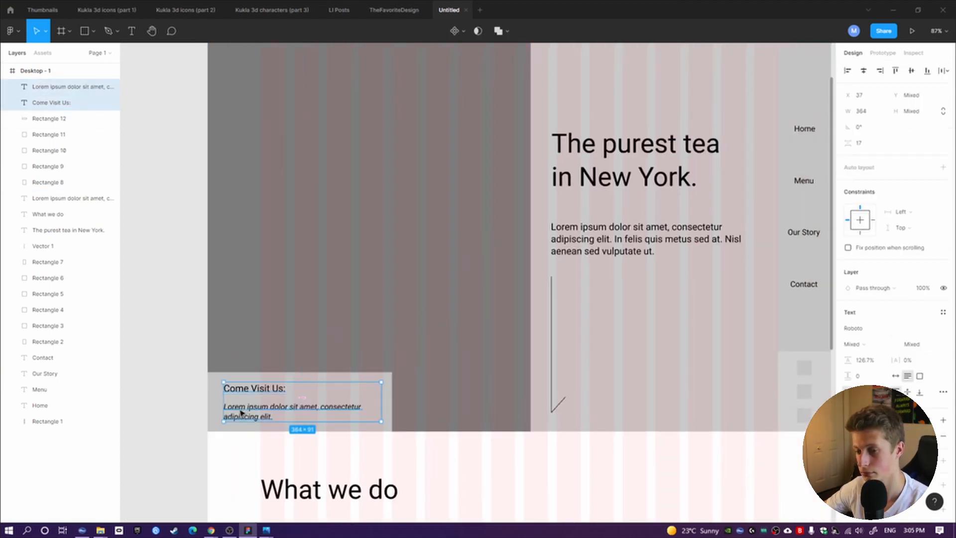
{"action": "mouse_move", "coordinate": [241, 412]}
{"action": "left_mouse_down"}
{"action": "mouse_move", "coordinate": [256, 409]}
{"action": "mouse_move", "coordinate": [242, 410]}
{"action": "left_mouse_up"}
{"action": "left_click", "coordinate": [376, 412]}
Find and launch the Nucleo icon application
{"action": "key", "text": "super"}
{"action": "type", "text": "nuce"}
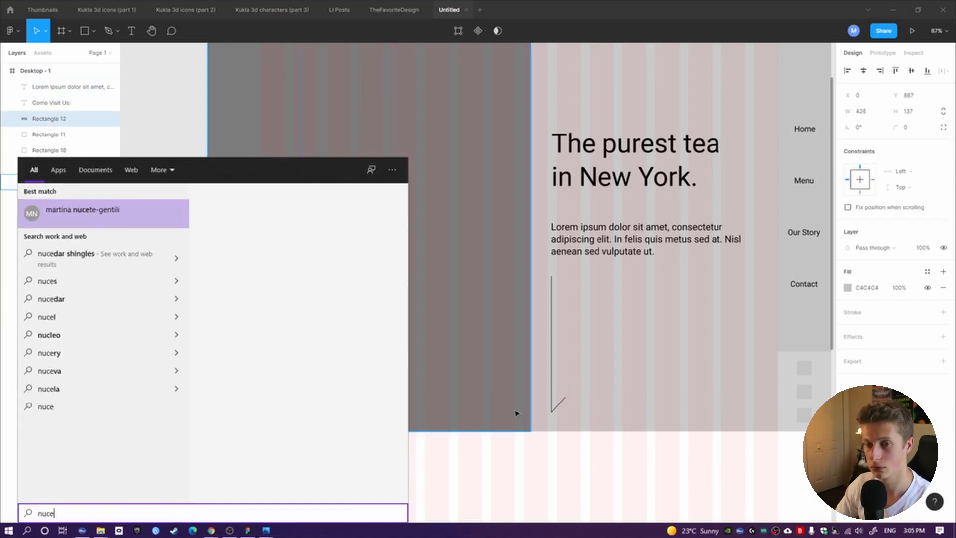
{"action": "type", "text": "l"}
{"action": "key", "text": "Escape"}
Review the page layout from the hero and navigation sidebar to the visit-us box and the "What we do" section
{"action": "left_click_drag", "start_coordinate": [493, 404], "coordinate": [526, 289]}
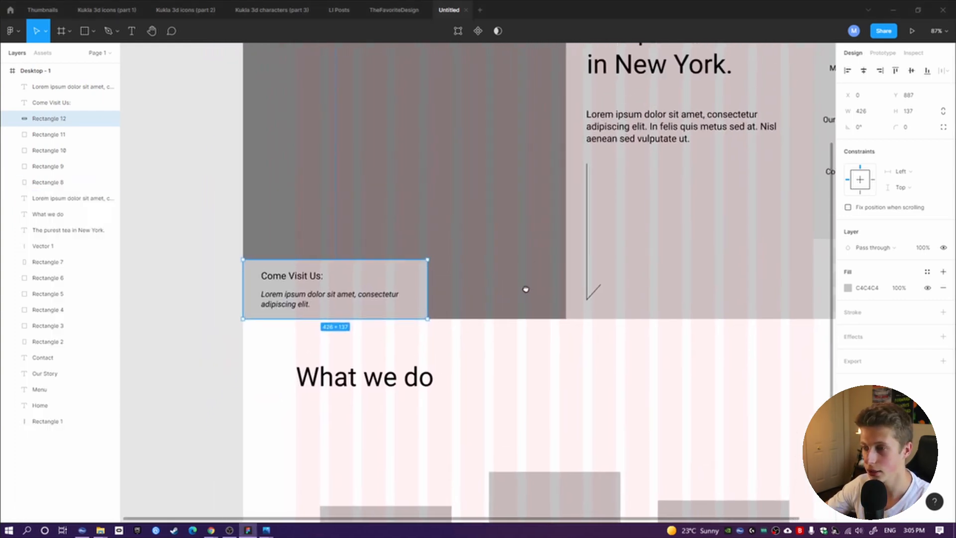
{"action": "left_click", "coordinate": [544, 345]}
{"action": "scroll", "coordinate": [503, 330], "scroll_direction": "up", "scroll_amount": 5}
{"action": "scroll", "coordinate": [503, 330], "scroll_direction": "right", "scroll_amount": 3}
{"action": "scroll", "coordinate": [487, 297], "scroll_direction": "down", "scroll_amount": 2, "text": "ctrl"}
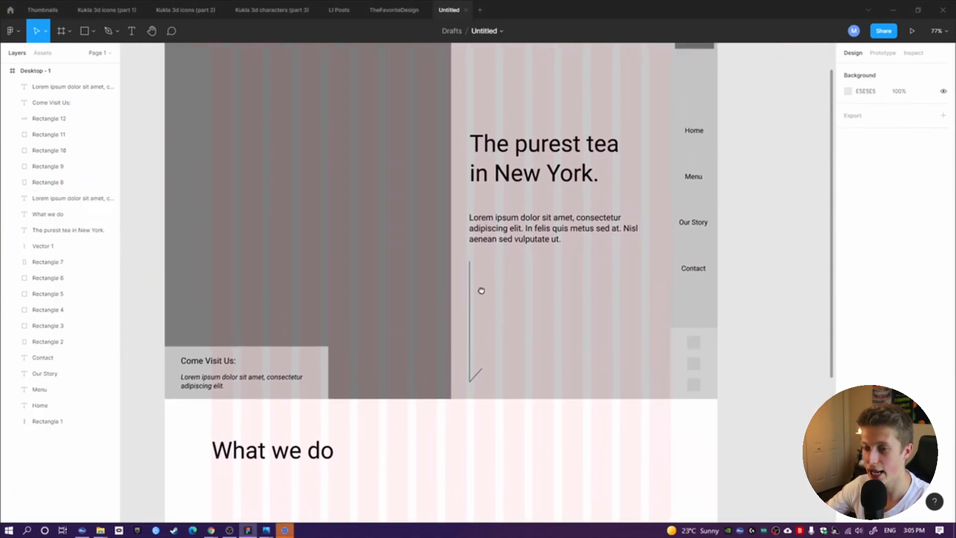
{"action": "scroll", "coordinate": [481, 291], "scroll_direction": "up", "scroll_amount": 3}
{"action": "scroll", "coordinate": [386, 87], "scroll_direction": "down", "scroll_amount": 5}
{"action": "scroll", "coordinate": [386, 87], "scroll_direction": "left", "scroll_amount": 3}
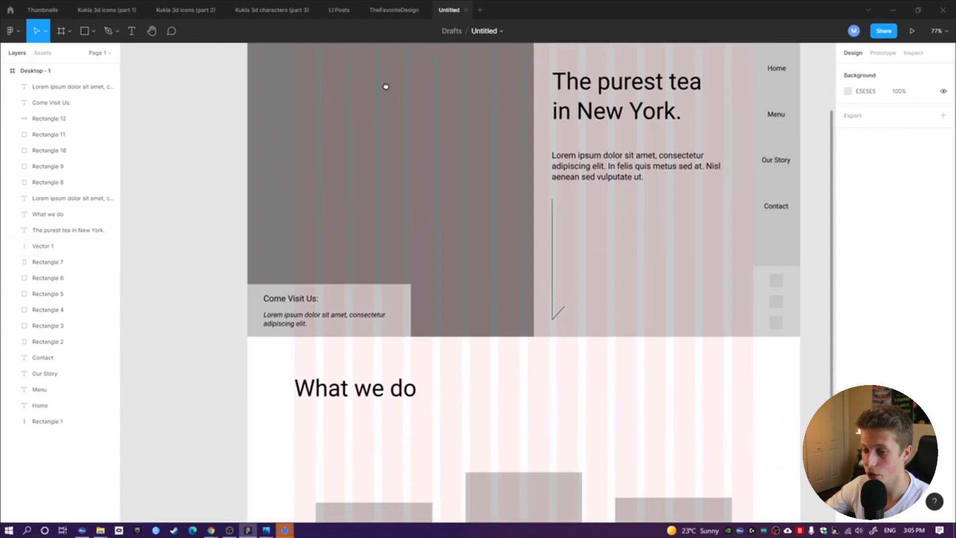
{"action": "scroll", "coordinate": [437, 207], "scroll_direction": "down", "scroll_amount": 2}
{"action": "scroll", "coordinate": [437, 207], "scroll_direction": "left", "scroll_amount": 1}
{"action": "scroll", "coordinate": [436, 206], "scroll_direction": "up", "scroll_amount": 4}
{"action": "scroll", "coordinate": [437, 206], "scroll_direction": "right", "scroll_amount": 1}
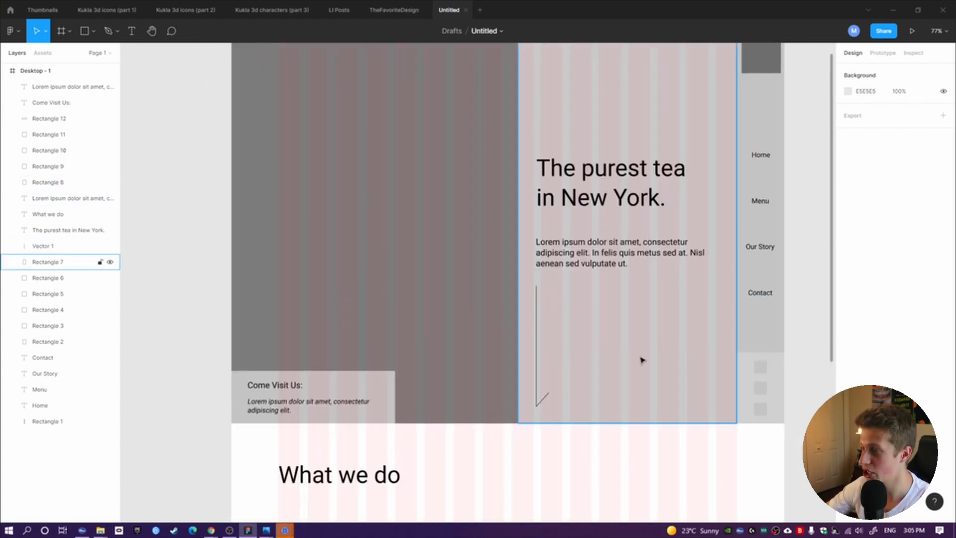
{"action": "scroll", "coordinate": [525, 286], "scroll_direction": "up", "scroll_amount": 3}
{"action": "scroll", "coordinate": [525, 286], "scroll_direction": "right", "scroll_amount": 1}
{"action": "scroll", "coordinate": [546, 191], "scroll_direction": "down", "scroll_amount": 7}
{"action": "scroll", "coordinate": [546, 191], "scroll_direction": "left", "scroll_amount": 2}
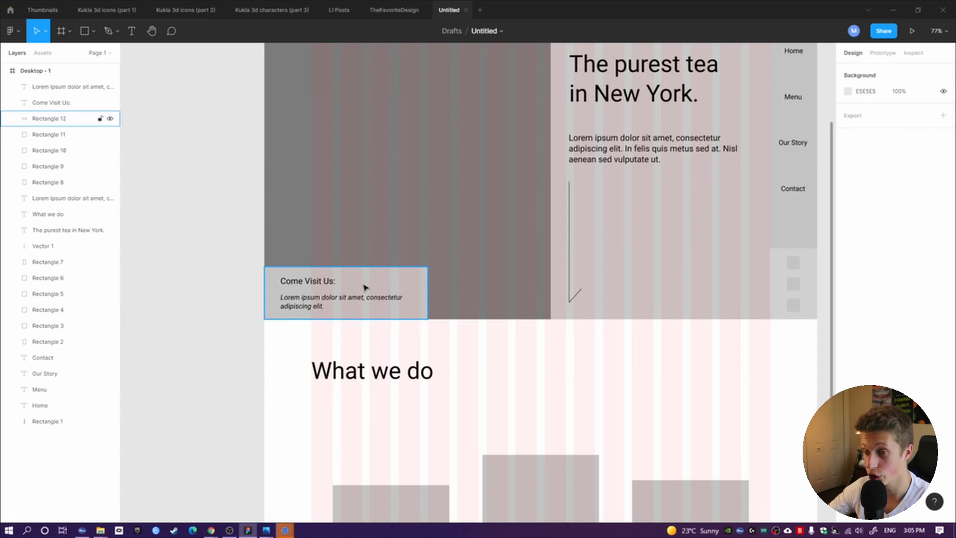
{"action": "scroll", "coordinate": [366, 288], "scroll_direction": "up", "scroll_amount": 5}
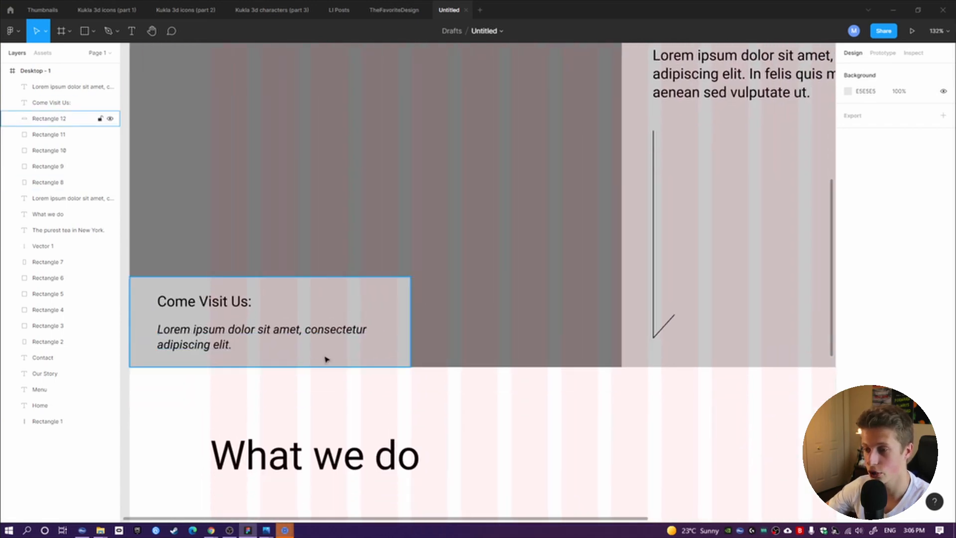
{"action": "scroll", "coordinate": [326, 359], "scroll_direction": "down", "scroll_amount": 6}
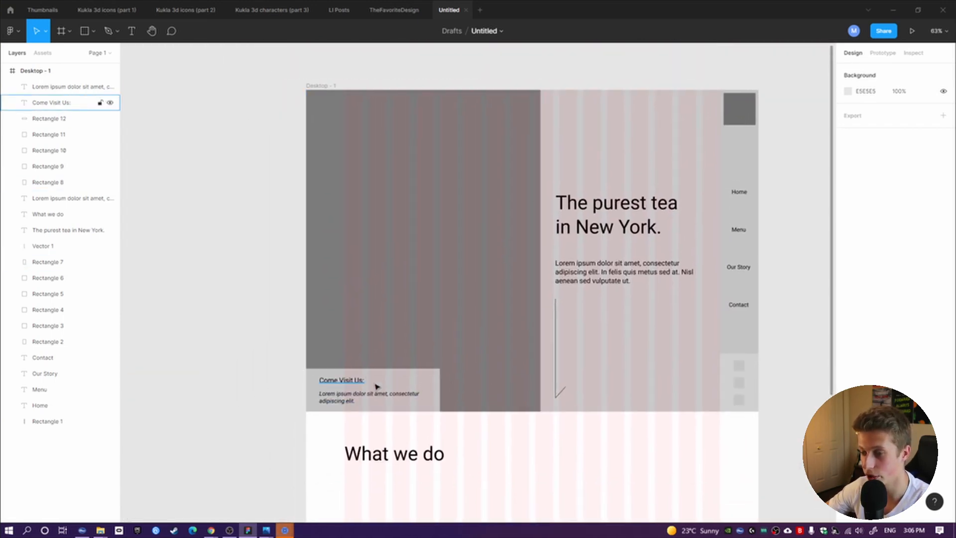
Switch to Nucleo and copy the SVG code of the ic_open_in_new_48px icon from Google Material Icons' Action set
{"action": "left_click", "coordinate": [338, 397]}
{"action": "scroll", "coordinate": [349, 401], "scroll_direction": "up", "scroll_amount": 3}
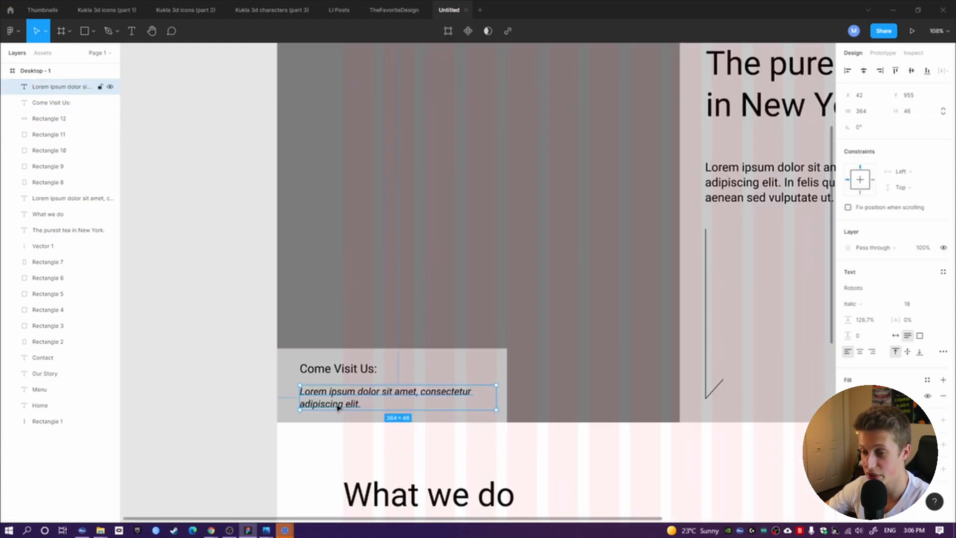
{"action": "mouse_move", "coordinate": [285, 532]}
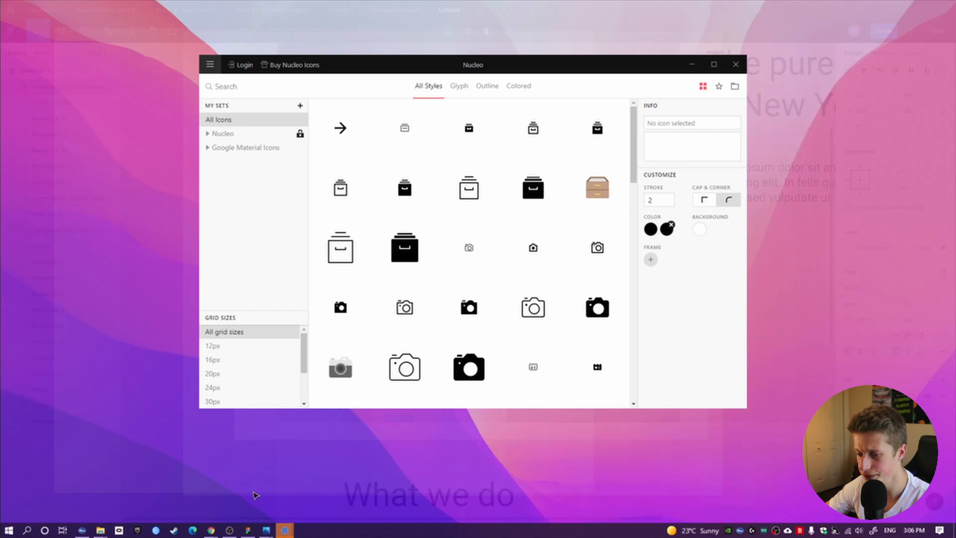
{"action": "left_click", "coordinate": [238, 488]}
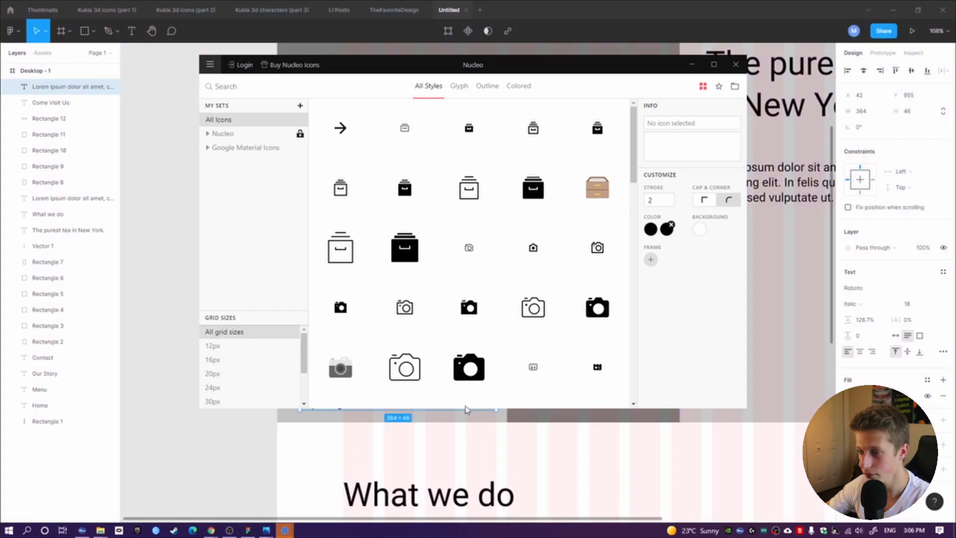
{"action": "left_click_drag", "start_coordinate": [388, 68], "coordinate": [402, 73]}
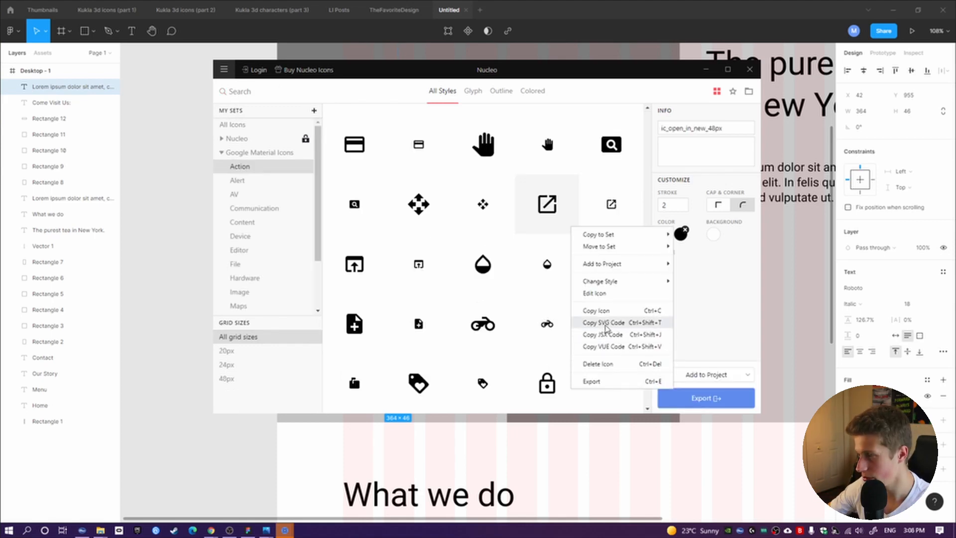
{"action": "left_click", "coordinate": [605, 323]}
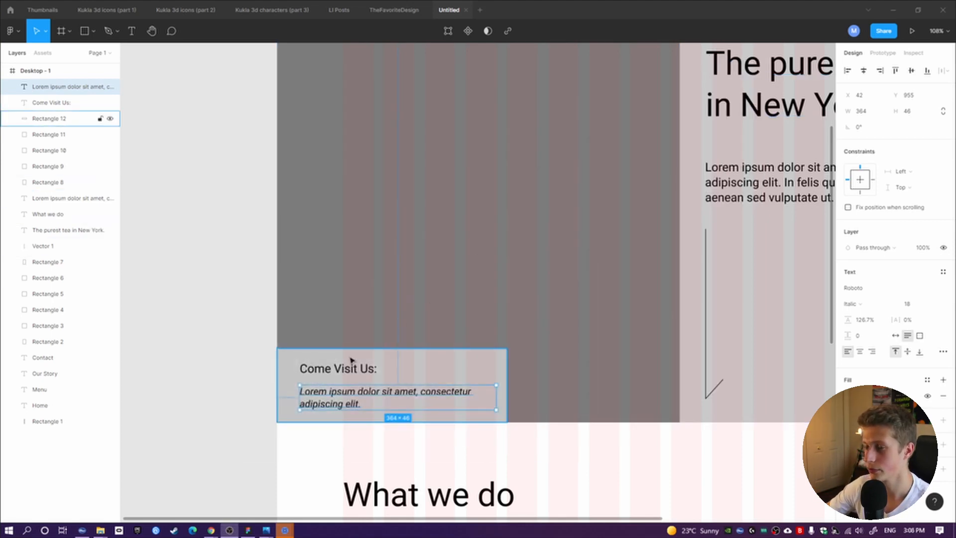
Paste the icon in Figma, scale it to 24 × 24 and place it in the visit-us box's upper-right corner, level with the heading
{"action": "left_click", "coordinate": [431, 364]}
{"action": "key", "text": "ctrl+v"}
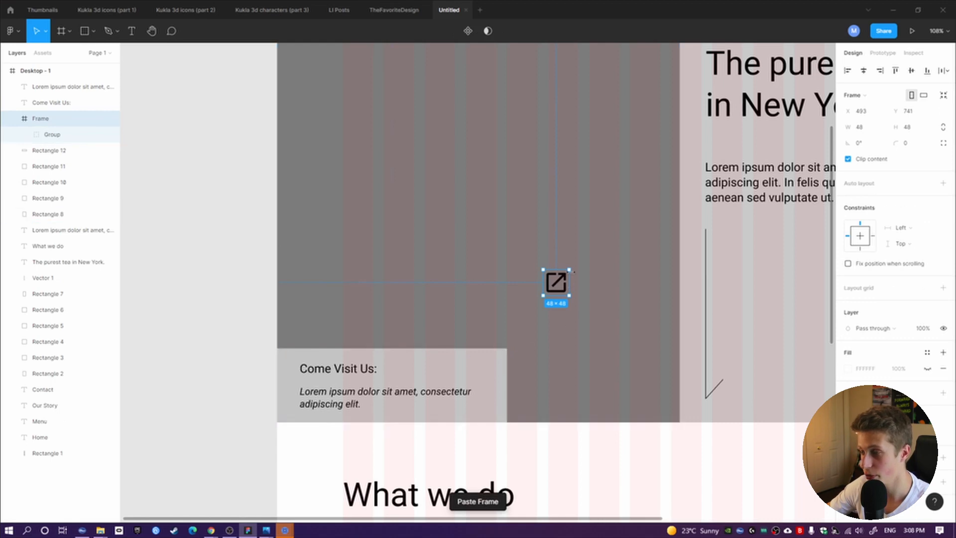
{"action": "left_click_drag", "start_coordinate": [556, 280], "coordinate": [490, 371]}
{"action": "scroll", "coordinate": [490, 371], "scroll_direction": "up", "scroll_amount": 5, "text": "ctrl"}
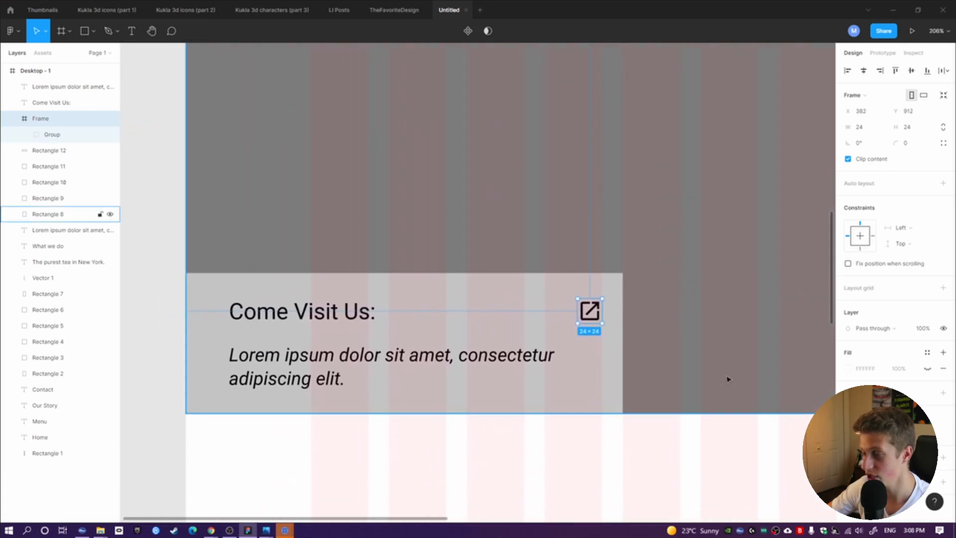
Recolor the open-in-new icon dark red and nudge it slightly left within the visit-us box
{"action": "left_click", "coordinate": [848, 433]}
{"action": "mouse_move", "coordinate": [780, 346]}
{"action": "left_mouse_down"}
{"action": "mouse_move", "coordinate": [793, 306]}
{"action": "mouse_move", "coordinate": [792, 364]}
{"action": "mouse_move", "coordinate": [792, 354]}
{"action": "left_mouse_up"}
{"action": "left_click", "coordinate": [825, 262]}
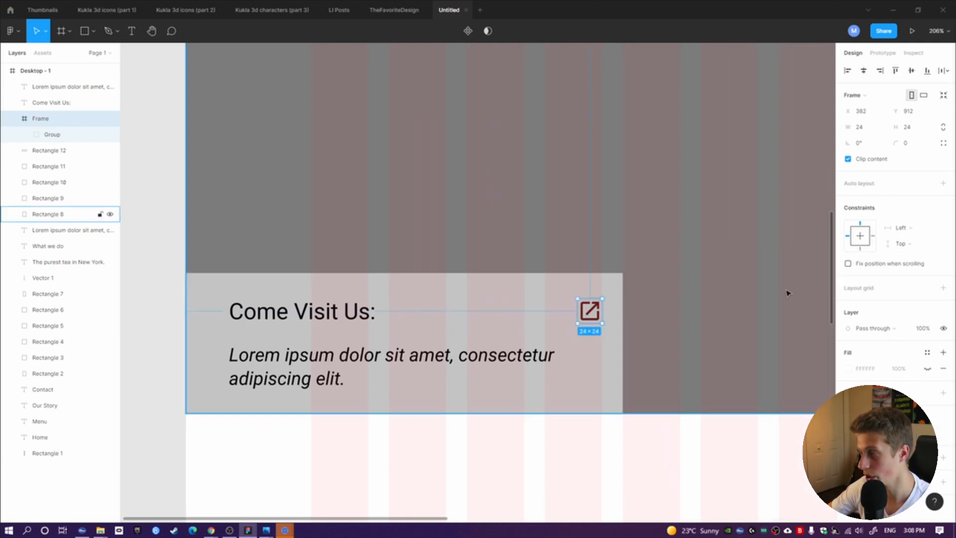
{"action": "scroll", "coordinate": [645, 381], "scroll_direction": "down", "scroll_amount": 5}
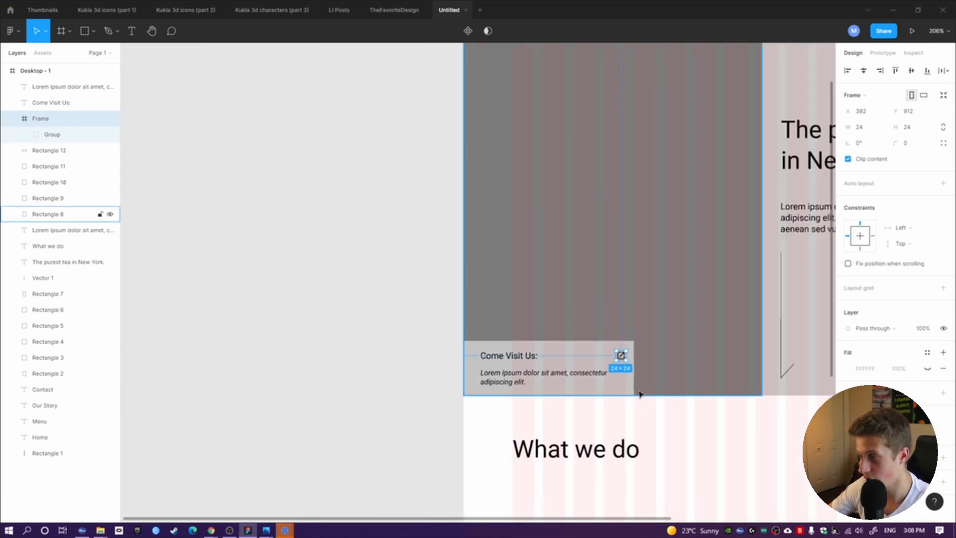
{"action": "scroll", "coordinate": [626, 376], "scroll_direction": "up", "scroll_amount": 4}
{"action": "left_click_drag", "start_coordinate": [617, 358], "coordinate": [614, 359]}
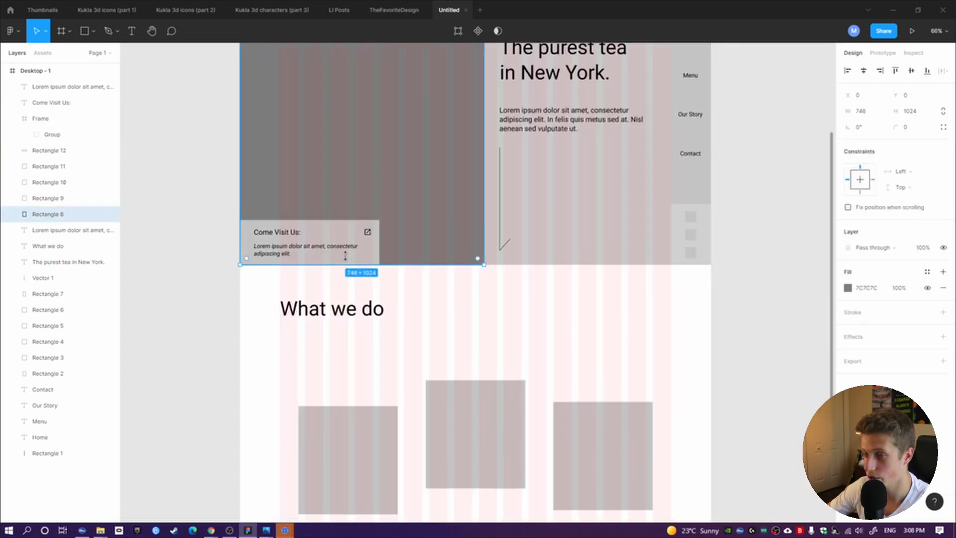
{"action": "scroll", "coordinate": [358, 236], "scroll_direction": "up", "scroll_amount": 4}
{"action": "left_click_drag", "start_coordinate": [358, 236], "coordinate": [502, 279]}
{"action": "scroll", "coordinate": [522, 270], "scroll_direction": "down", "scroll_amount": 5}
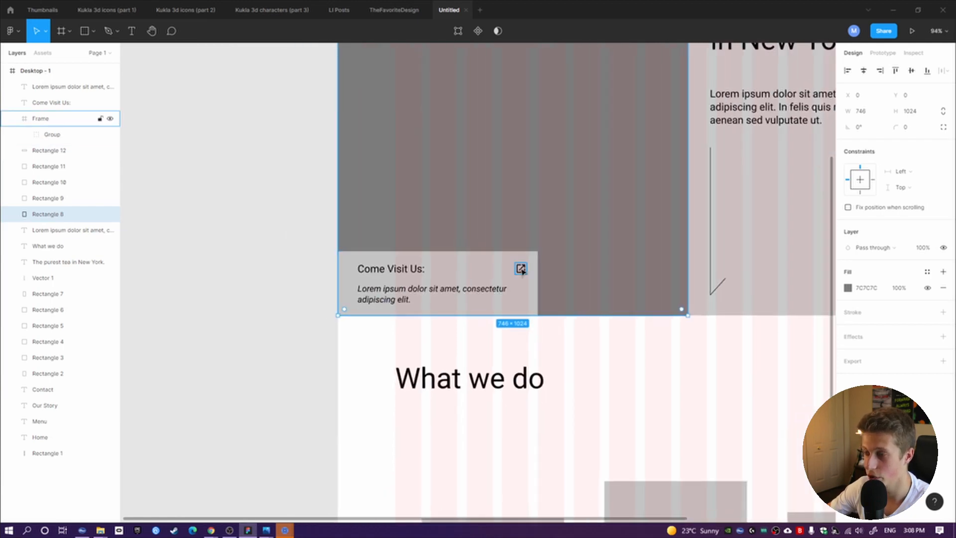
Draw a spacer rectangle about 216 × 105 directly above the middle rectangle, level with the first rectangle's top, and nudge it 2 px right
{"action": "scroll", "coordinate": [720, 368], "scroll_direction": "down", "scroll_amount": 6}
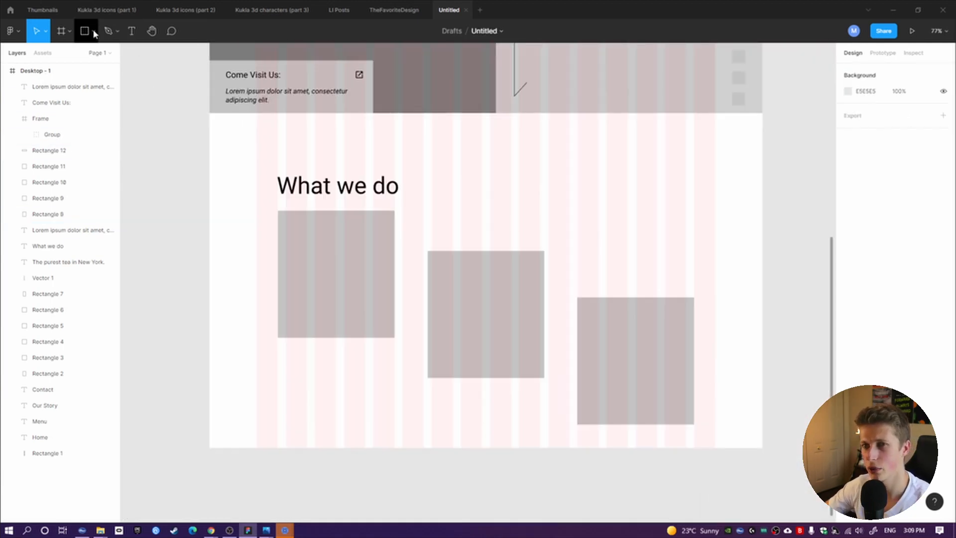
{"action": "left_click", "coordinate": [84, 33]}
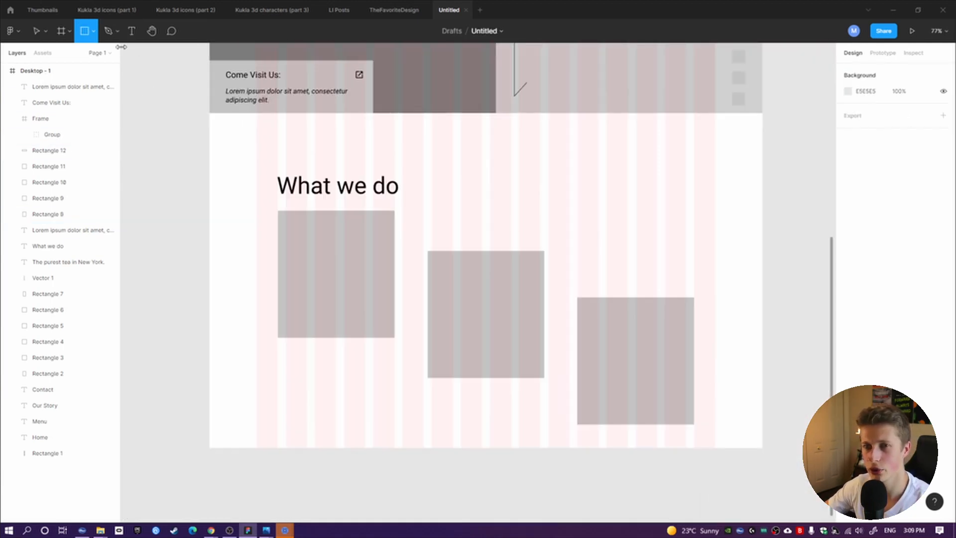
{"action": "mouse_move", "coordinate": [424, 212]}
{"action": "left_mouse_down"}
{"action": "mouse_move", "coordinate": [486, 244]}
{"action": "mouse_move", "coordinate": [507, 243]}
{"action": "mouse_move", "coordinate": [472, 233]}
{"action": "mouse_move", "coordinate": [463, 251]}
{"action": "left_mouse_up"}
{"action": "key", "text": "alt"}
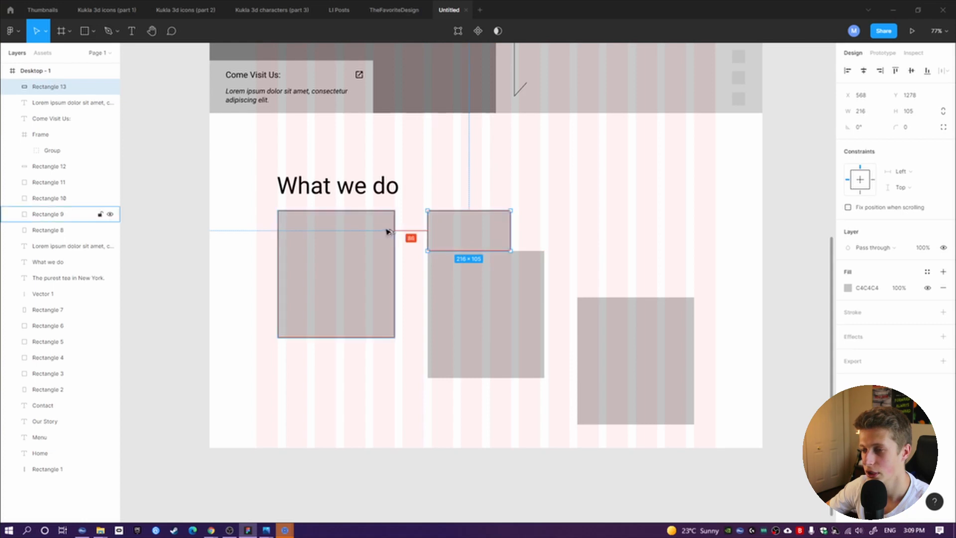
{"action": "scroll", "coordinate": [444, 221], "scroll_direction": "up", "scroll_amount": 5, "text": "ctrl"}
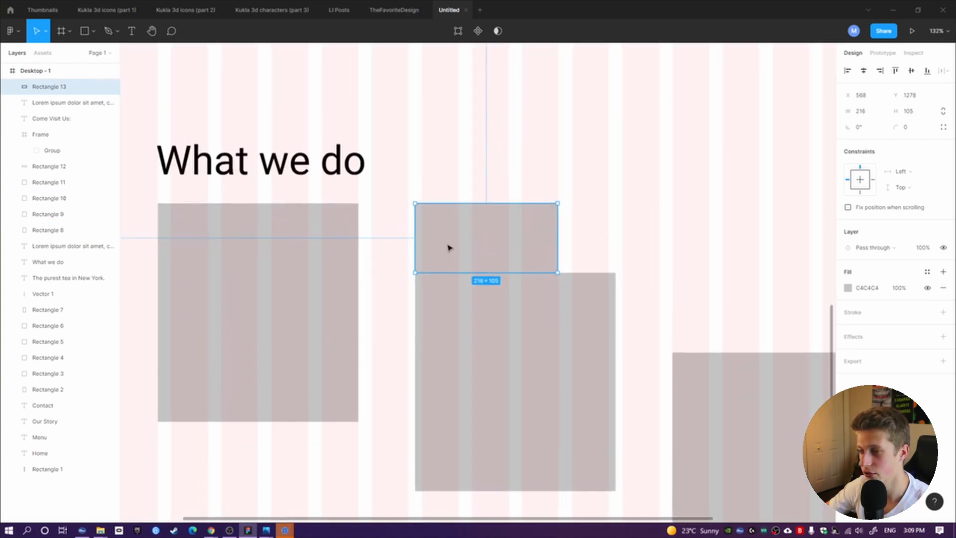
{"action": "key", "text": "Right"}
{"action": "key", "text": "Right"}
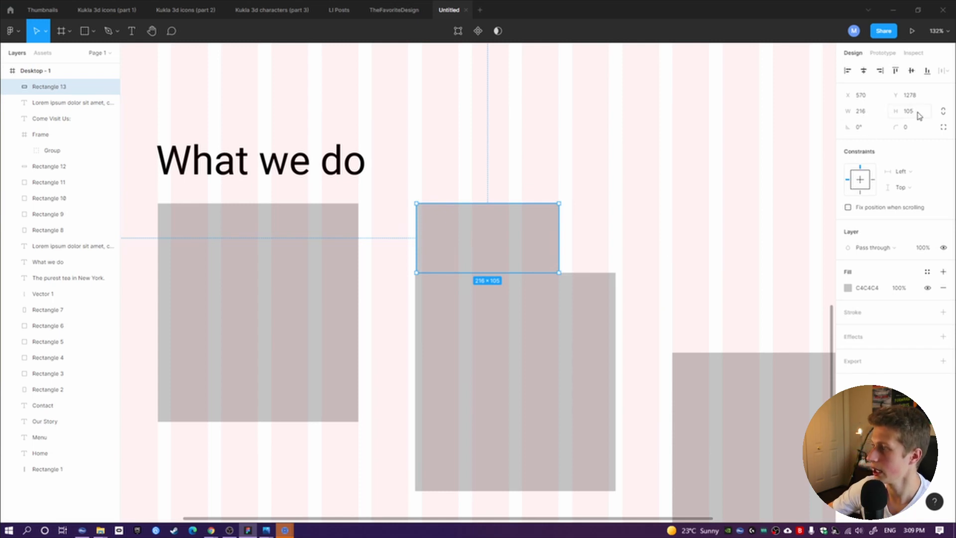
Move the spacer rectangle above the third rectangle, aligned with its left edge and level with the middle rectangle's top
{"action": "left_click_drag", "start_coordinate": [600, 253], "coordinate": [549, 231]}
{"action": "left_click_drag", "start_coordinate": [456, 219], "coordinate": [675, 308]}
{"action": "left_click_drag", "start_coordinate": [668, 276], "coordinate": [666, 277]}
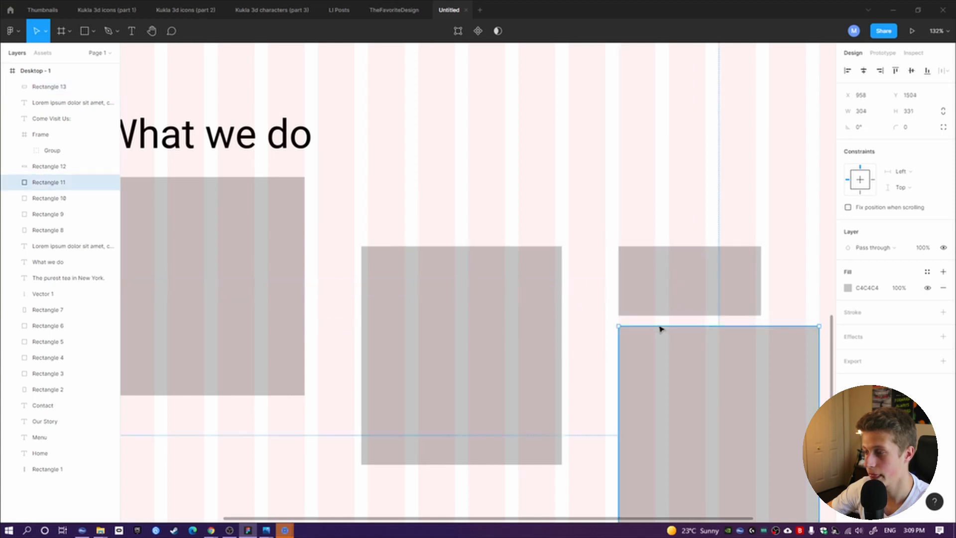
Move the third rectangle up against the spacer's lower edge and delete the spacer rectangle
{"action": "key", "text": "Delete"}
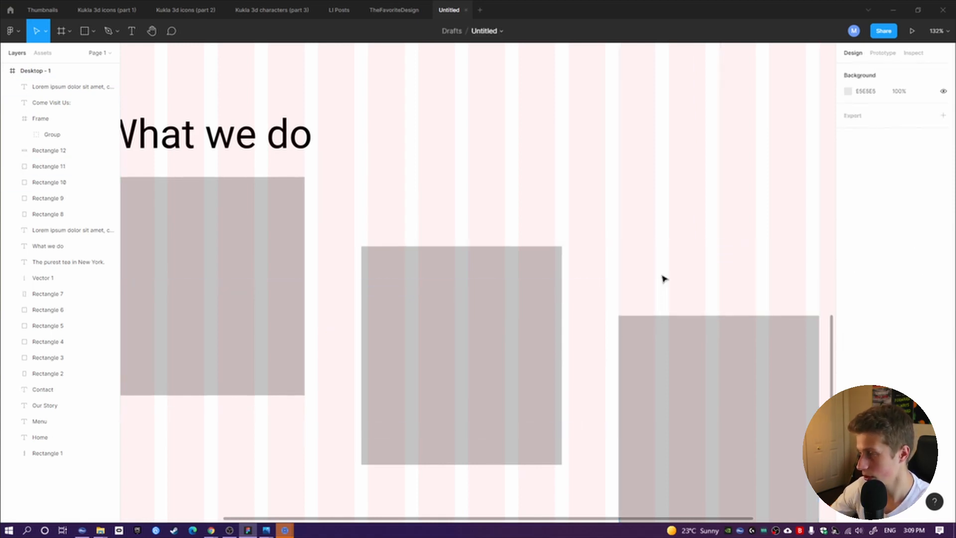
{"action": "scroll", "coordinate": [647, 299], "scroll_direction": "down", "scroll_amount": 5}
{"action": "scroll", "coordinate": [623, 309], "scroll_direction": "down", "scroll_amount": 2}
{"action": "scroll", "coordinate": [608, 269], "scroll_direction": "up", "scroll_amount": 2}
{"action": "left_click", "coordinate": [425, 285]}
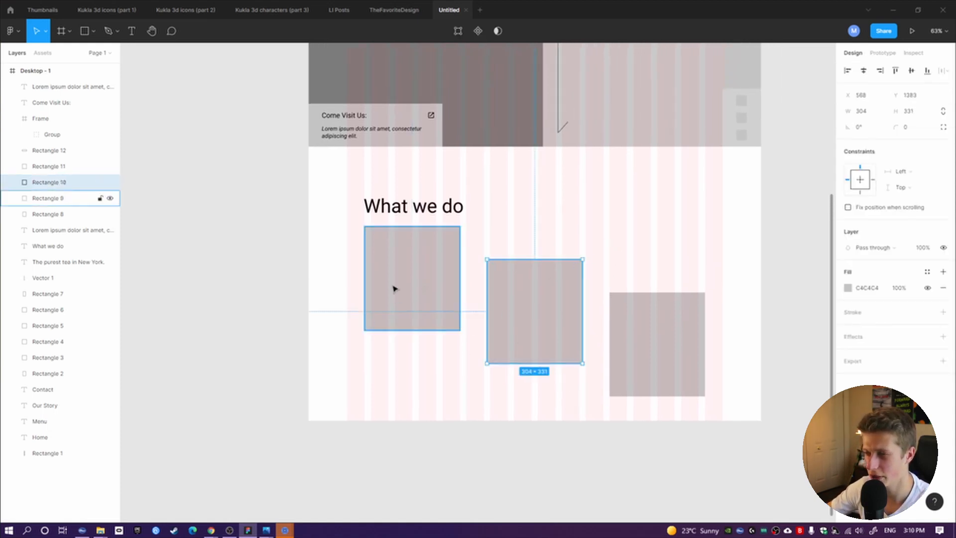
{"action": "left_click", "coordinate": [676, 354]}
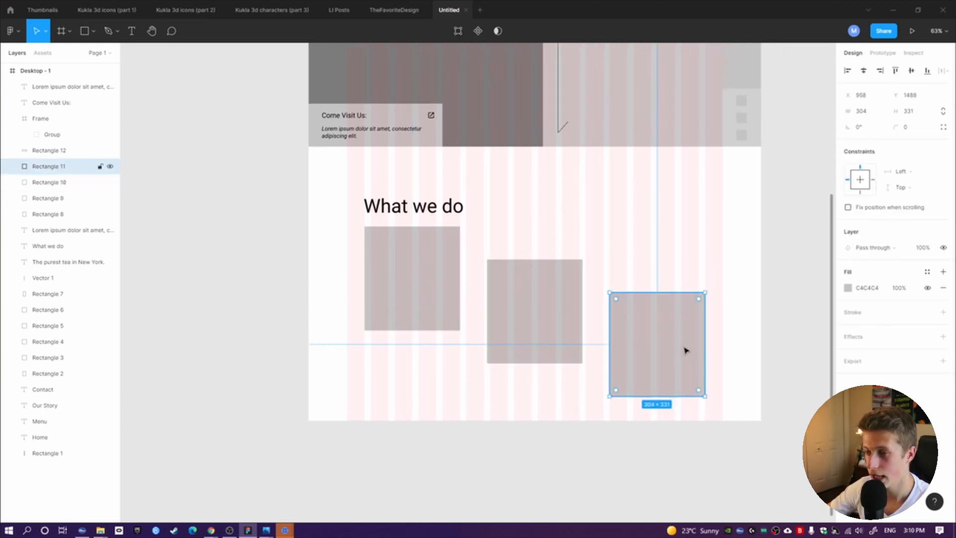
Replace the "What we do" heading text with "Our menu"
{"action": "scroll", "coordinate": [565, 288], "scroll_direction": "up", "scroll_amount": 5}
{"action": "scroll", "coordinate": [541, 301], "scroll_direction": "right", "scroll_amount": 1}
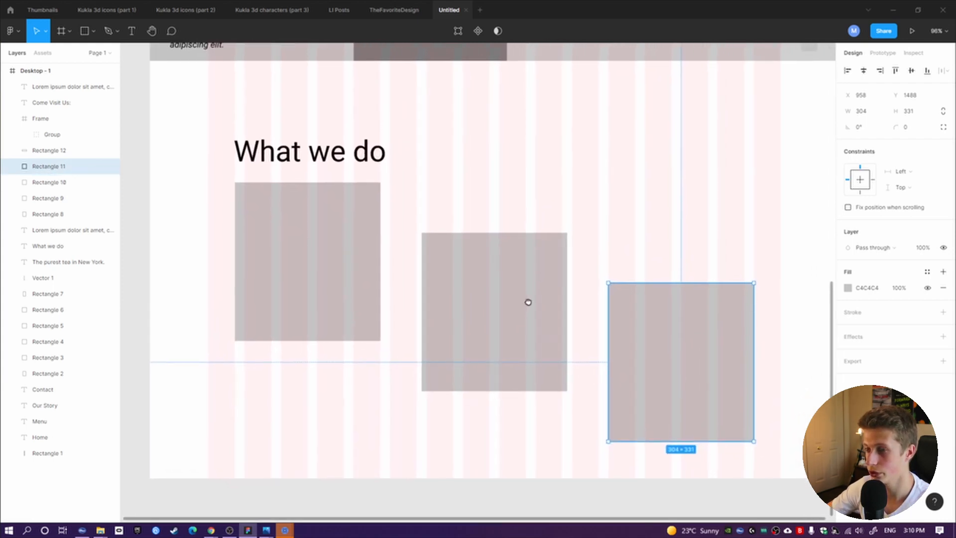
{"action": "left_click", "coordinate": [305, 155]}
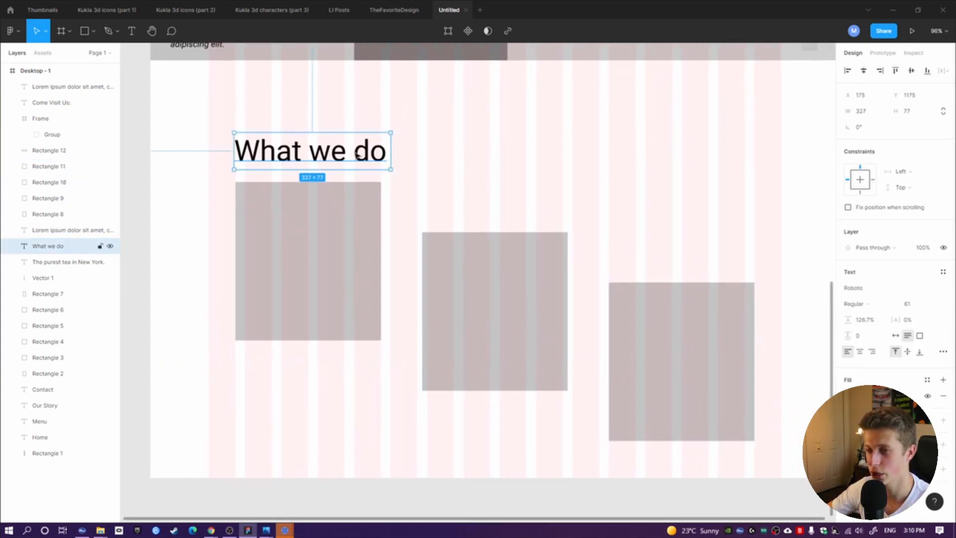
{"action": "double_click", "coordinate": [284, 159]}
{"action": "scroll", "coordinate": [504, 192], "scroll_direction": "up", "scroll_amount": 2}
{"action": "scroll", "coordinate": [503, 192], "scroll_direction": "left", "scroll_amount": 1}
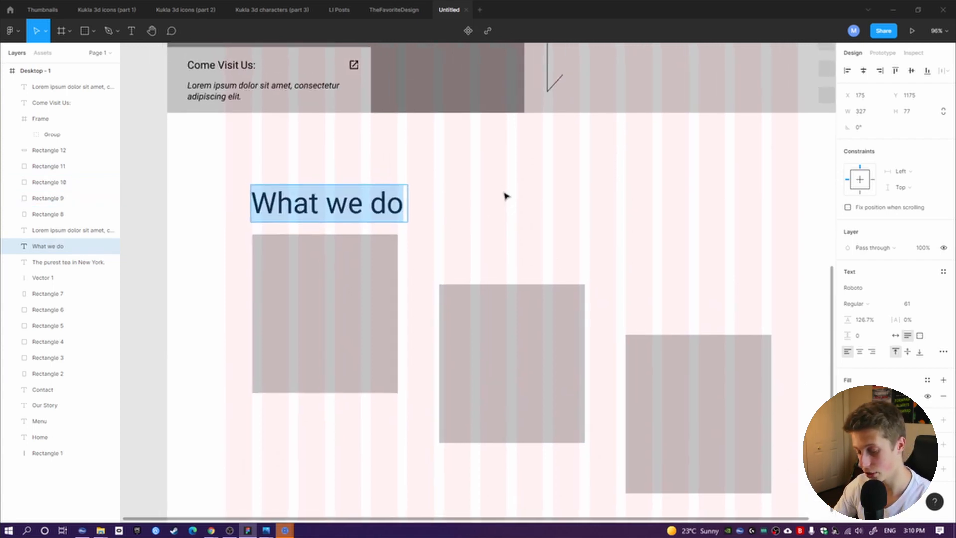
{"action": "type", "text": "Our menu"}
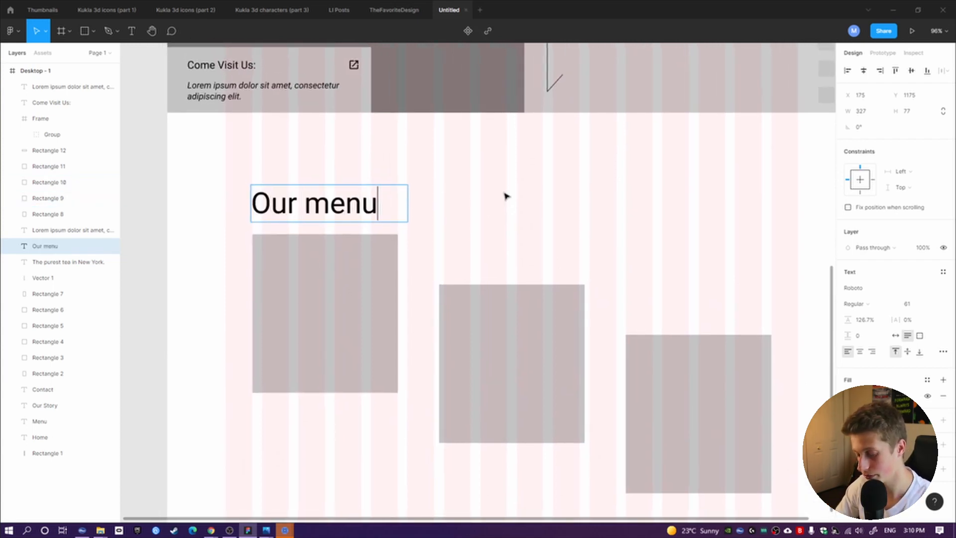
{"action": "key", "text": "Escape"}
Set the "Our menu" heading's font size to 45 and place it directly above the first rectangle, aligned with its left edge
{"action": "left_click", "coordinate": [916, 304]}
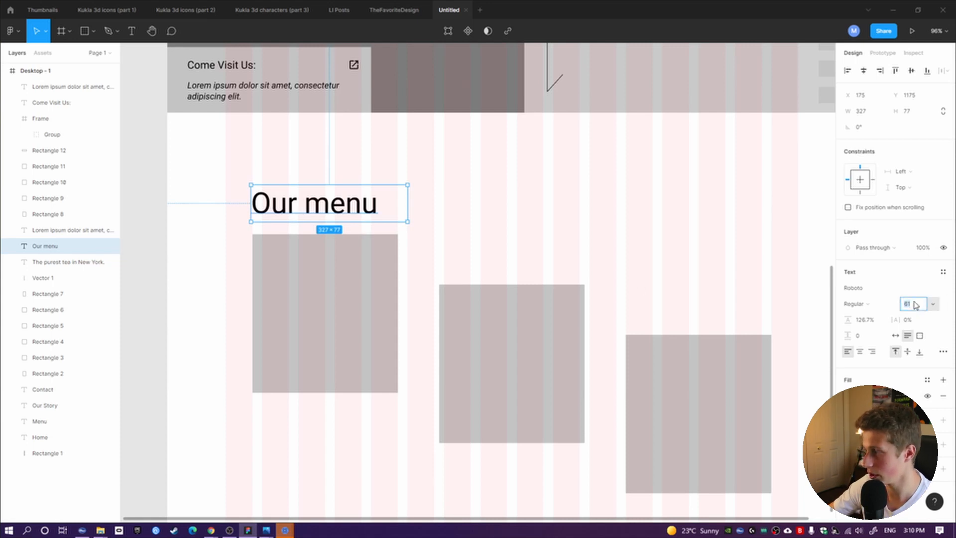
{"action": "type", "text": "45"}
{"action": "key", "text": "Return"}
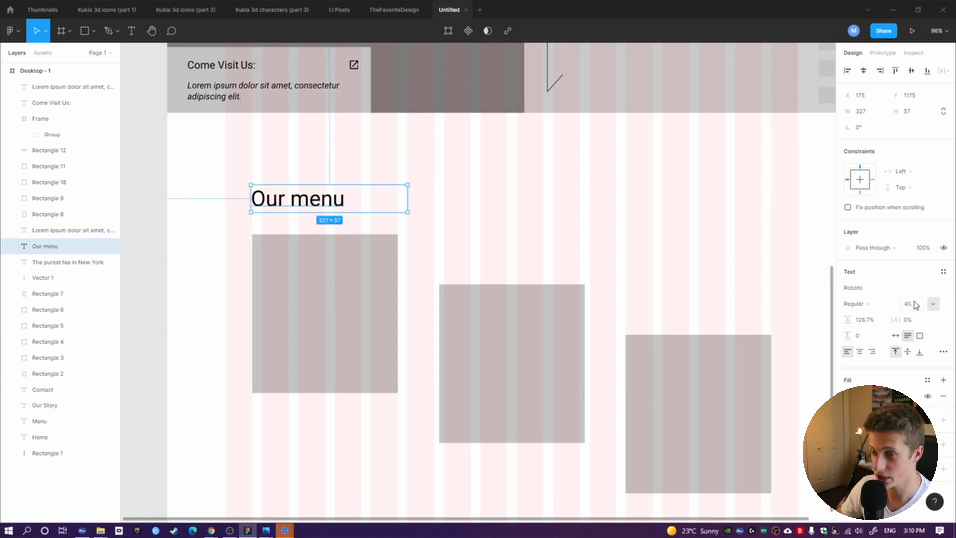
{"action": "mouse_move", "coordinate": [290, 209]}
{"action": "left_mouse_down"}
{"action": "mouse_move", "coordinate": [296, 234]}
{"action": "mouse_move", "coordinate": [285, 226]}
{"action": "left_mouse_up"}
{"action": "key", "text": "Escape"}
{"action": "left_click", "coordinate": [276, 177]}
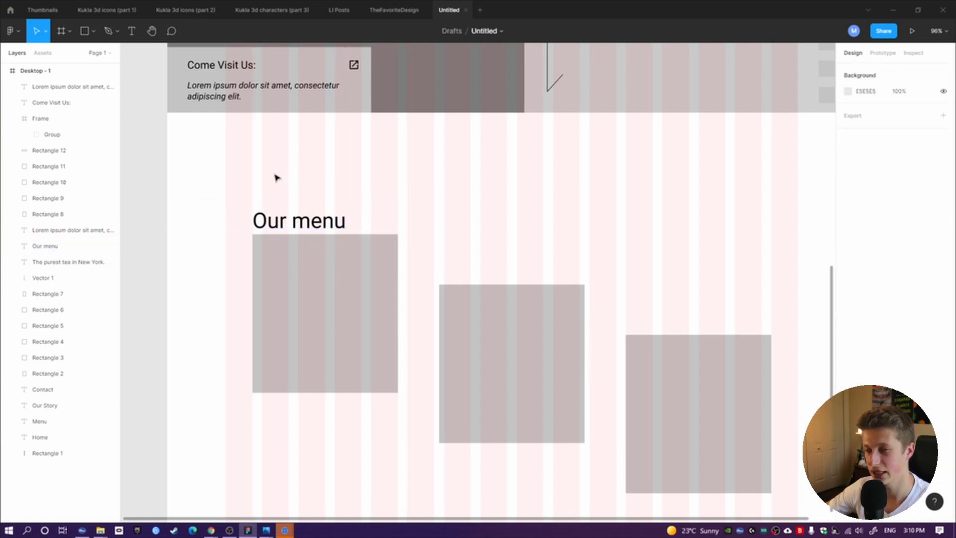
Move the "Our menu" heading and the three staggered rectangles up together, closer to the hero section
{"action": "left_click", "coordinate": [345, 301]}
{"action": "scroll", "coordinate": [297, 166], "scroll_direction": "down", "scroll_amount": 4}
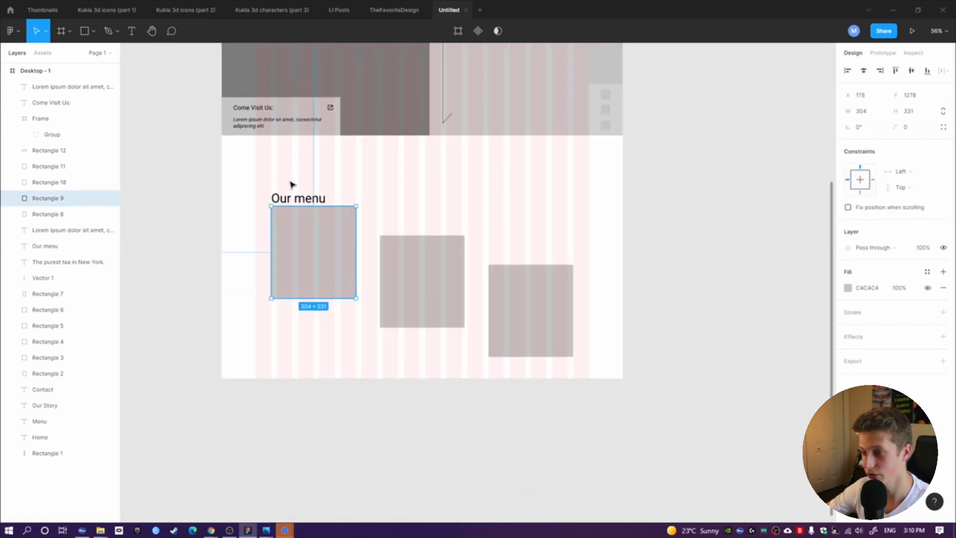
{"action": "left_click_drag", "start_coordinate": [279, 166], "coordinate": [524, 288]}
{"action": "scroll", "coordinate": [406, 147], "scroll_direction": "up", "scroll_amount": 1}
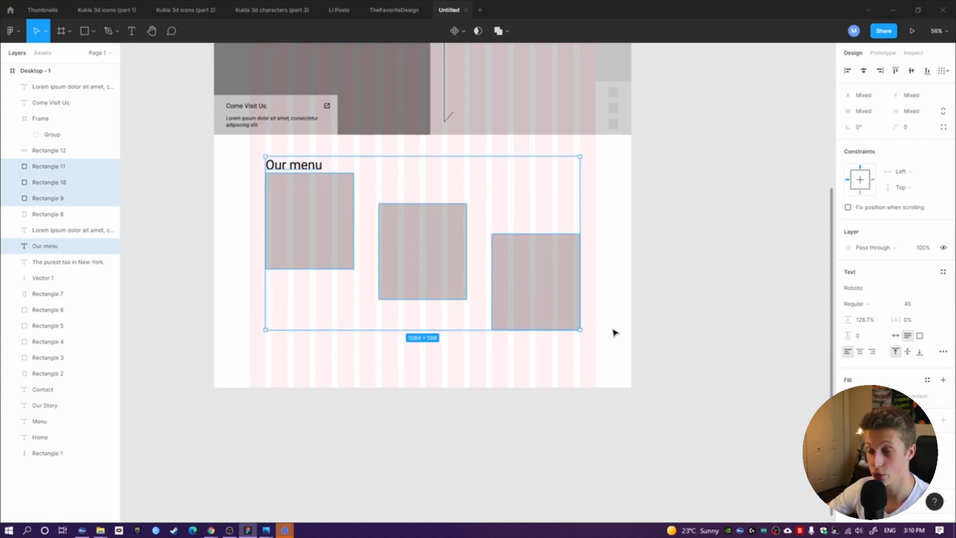
{"action": "left_click", "coordinate": [612, 283]}
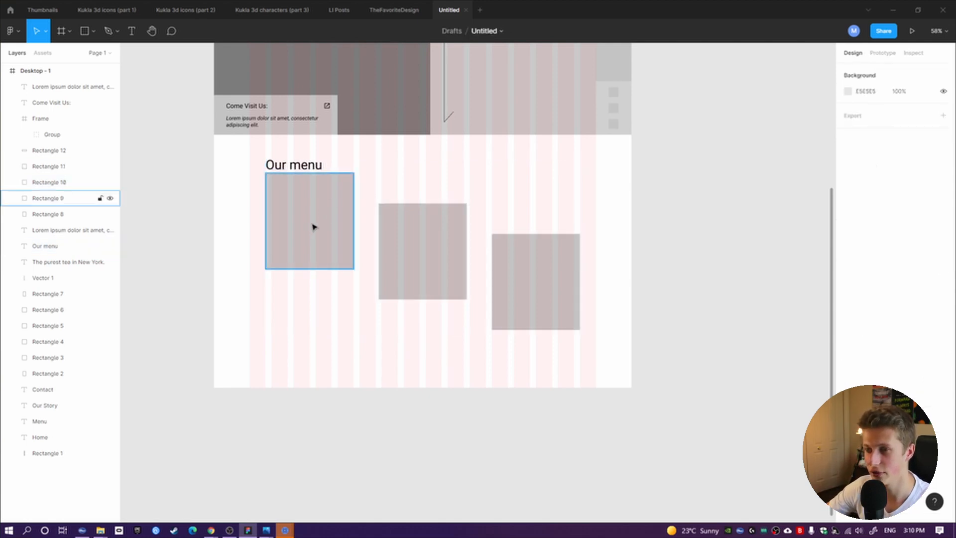
Shift the "Our menu" heading 20 px right and 10 px up, and bring it to the front
{"action": "left_click", "coordinate": [324, 207]}
{"action": "left_click", "coordinate": [300, 172]}
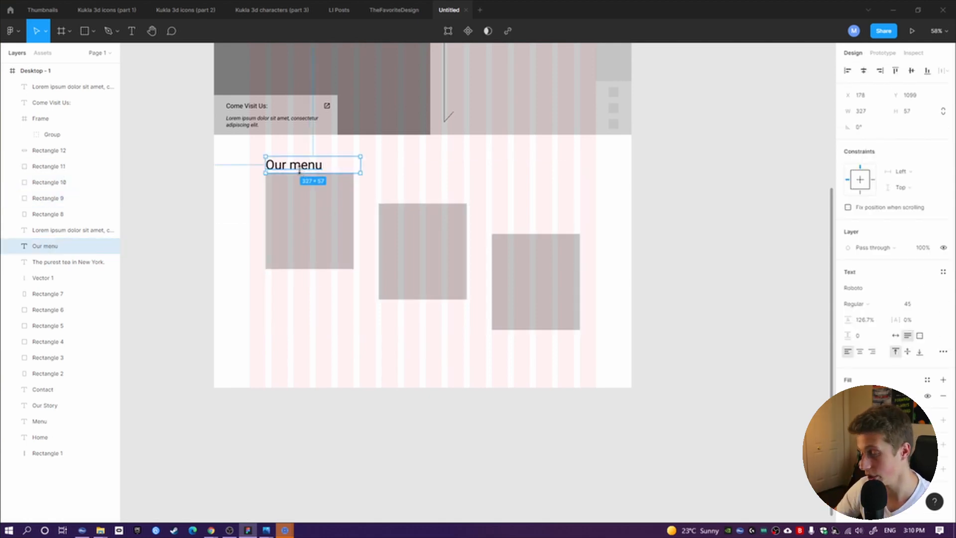
{"action": "left_click", "coordinate": [414, 188]}
{"action": "scroll", "coordinate": [379, 206], "scroll_direction": "up", "scroll_amount": 4}
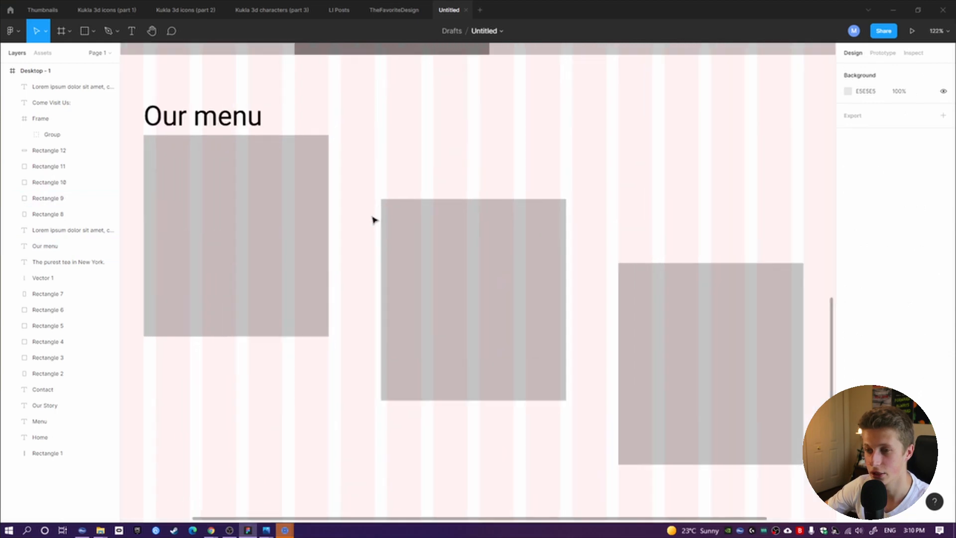
{"action": "scroll", "coordinate": [373, 219], "scroll_direction": "down", "scroll_amount": 5}
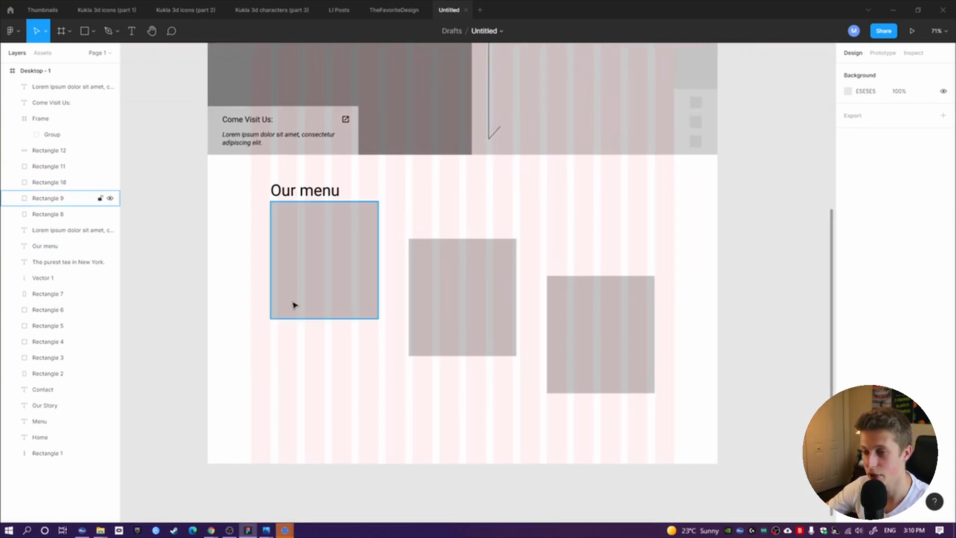
{"action": "scroll", "coordinate": [321, 256], "scroll_direction": "up", "scroll_amount": 1}
{"action": "left_click", "coordinate": [305, 177]}
{"action": "right_click", "coordinate": [302, 179]}
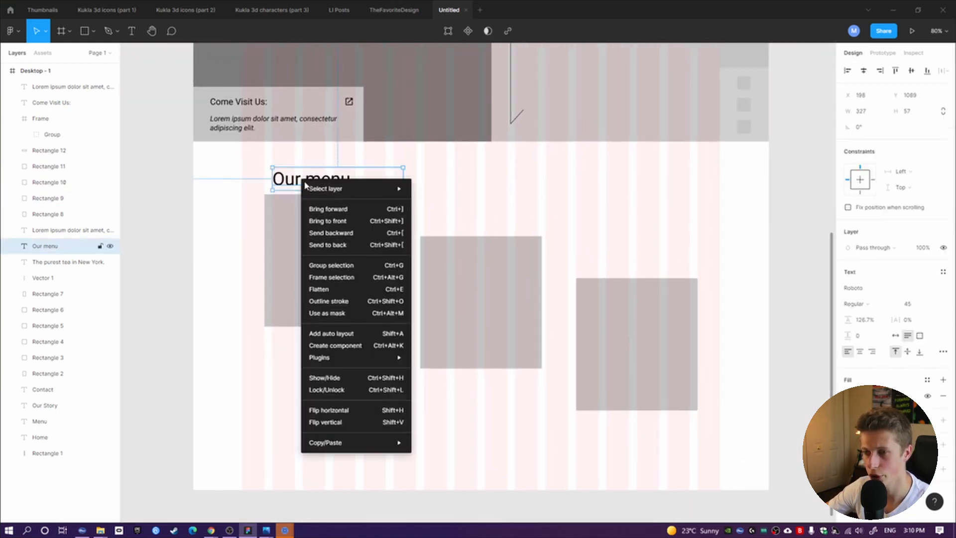
{"action": "left_click", "coordinate": [330, 220]}
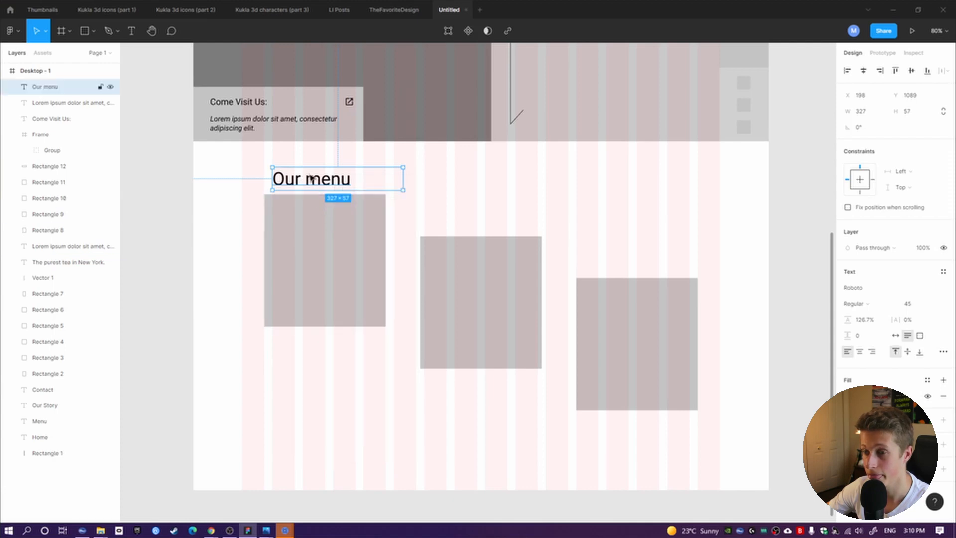
Move the "Our menu" heading down into the first rectangle's upper-left corner and narrow its text box to about 208 wide
{"action": "left_click_drag", "start_coordinate": [314, 180], "coordinate": [313, 216]}
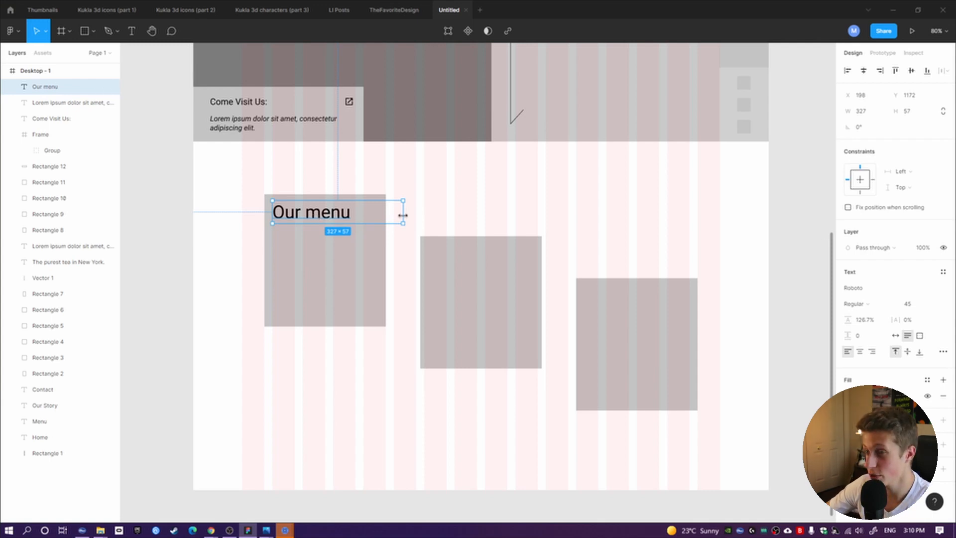
{"action": "left_click_drag", "start_coordinate": [403, 212], "coordinate": [356, 213]}
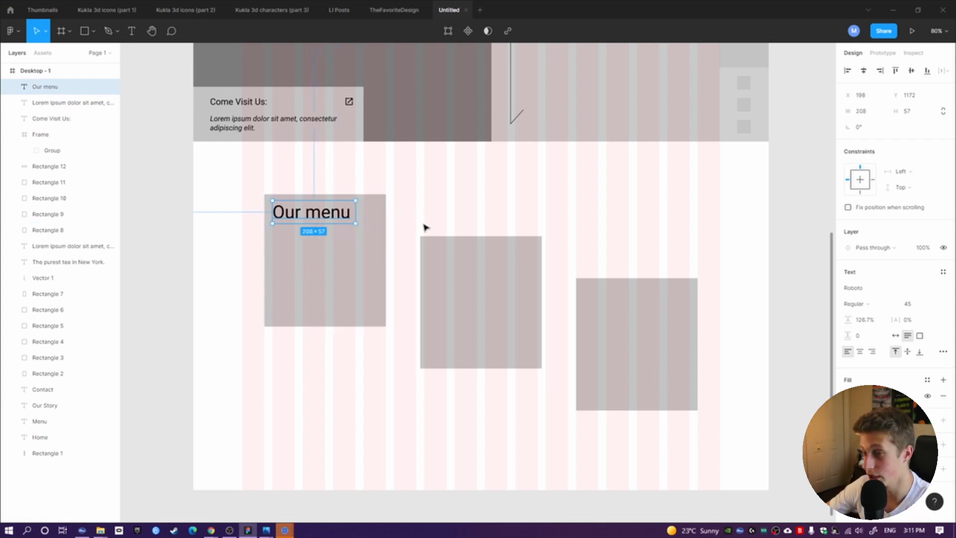
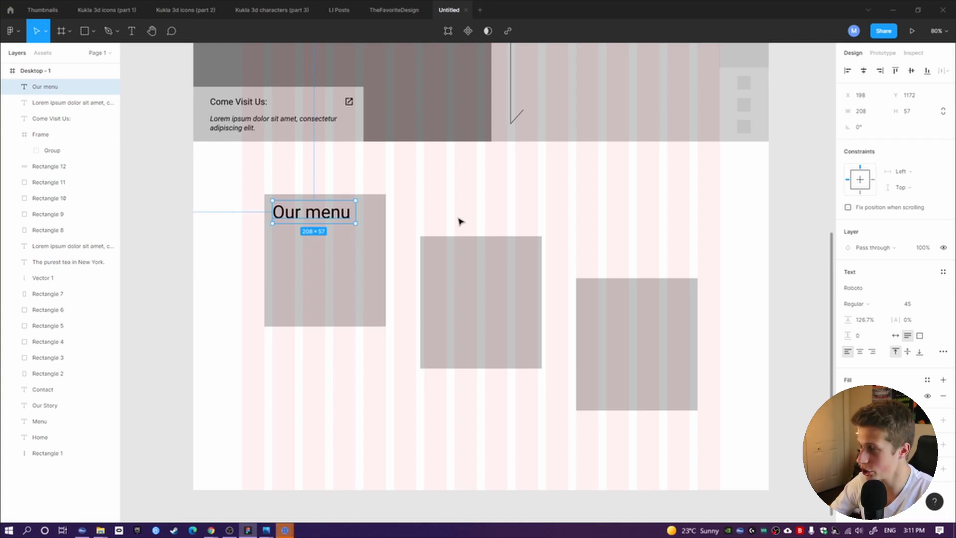
{"action": "left_click", "coordinate": [457, 209]}
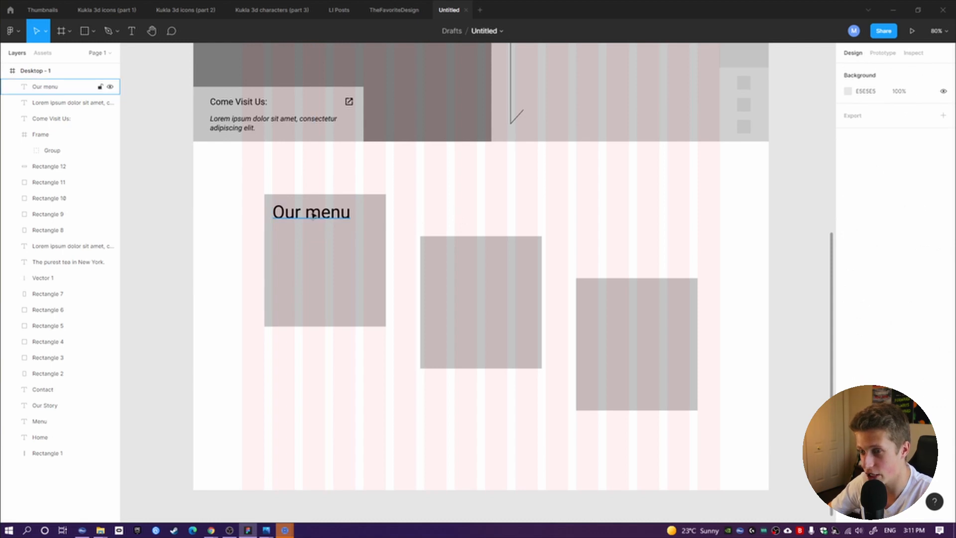
Duplicate the "Our menu" heading into the middle rectangle's upper-left corner, inset like the original
{"action": "left_click_drag", "start_coordinate": [301, 218], "coordinate": [476, 275]}
{"action": "key", "text": "ctrl+z"}
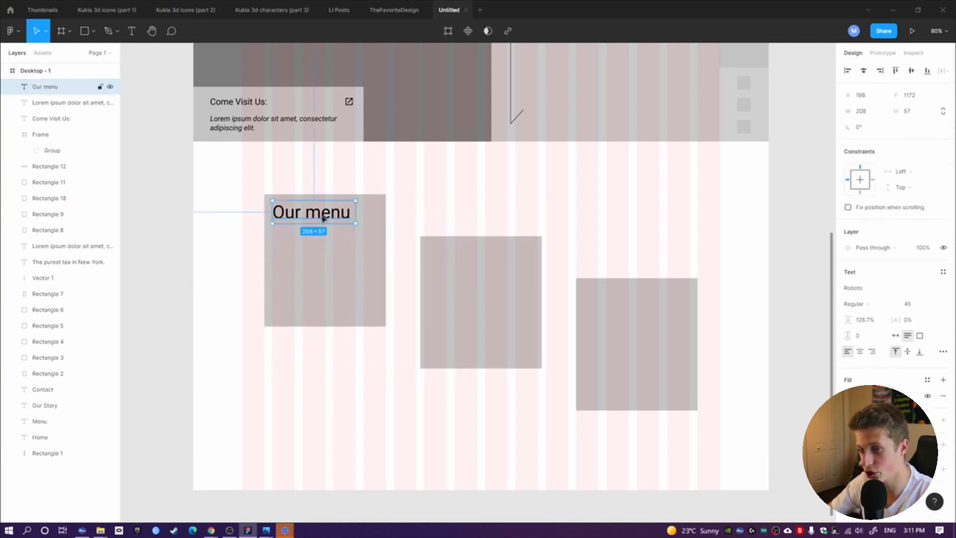
{"action": "left_click_drag", "start_coordinate": [325, 218], "coordinate": [477, 258]}
{"action": "key", "text": "Escape"}
{"action": "left_click", "coordinate": [458, 266]}
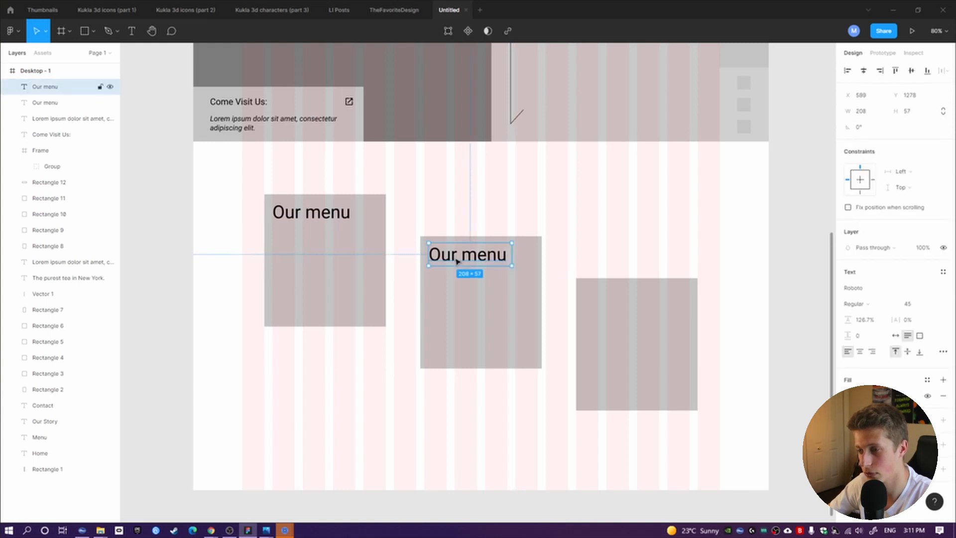
Change the middle rectangle's heading text to "Buy Tea"
{"action": "double_click", "coordinate": [455, 256]}
{"action": "type", "text": "Our"}
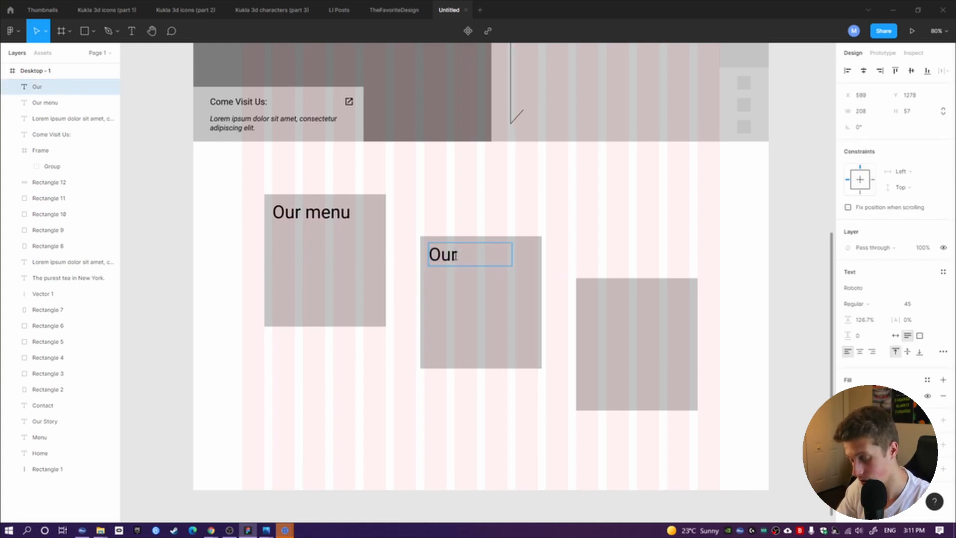
{"action": "key", "text": "BackSpace"}
{"action": "key", "text": "BackSpace"}
{"action": "key", "text": "BackSpace"}
{"action": "type", "text": "Buy"}
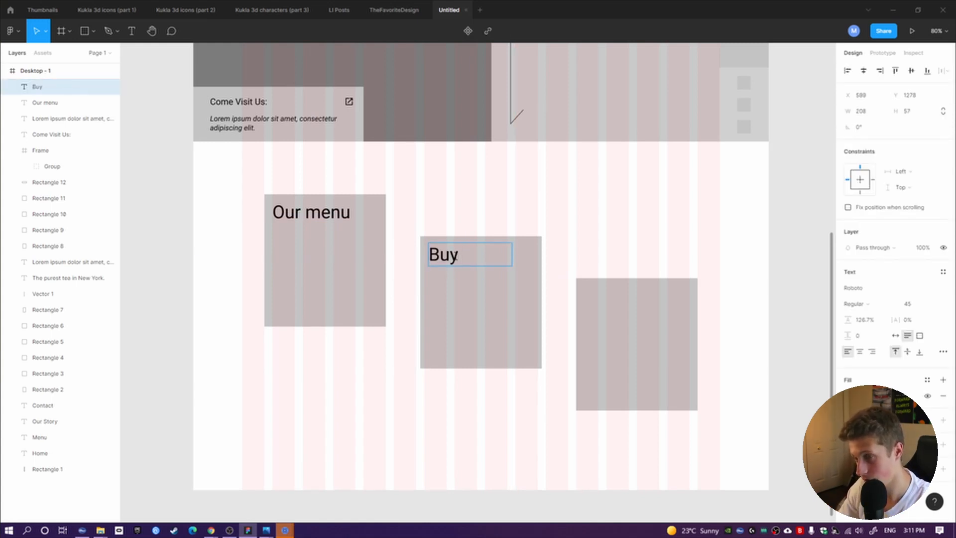
{"action": "type", "text": " Tea"}
{"action": "key", "text": "Escape"}
Duplicate the "Buy Tea" heading into the third rectangle's upper-left corner, with the same inset
{"action": "left_click_drag", "start_coordinate": [460, 265], "coordinate": [616, 307]}
{"action": "left_click", "coordinate": [487, 272]}
{"action": "left_click", "coordinate": [631, 302]}
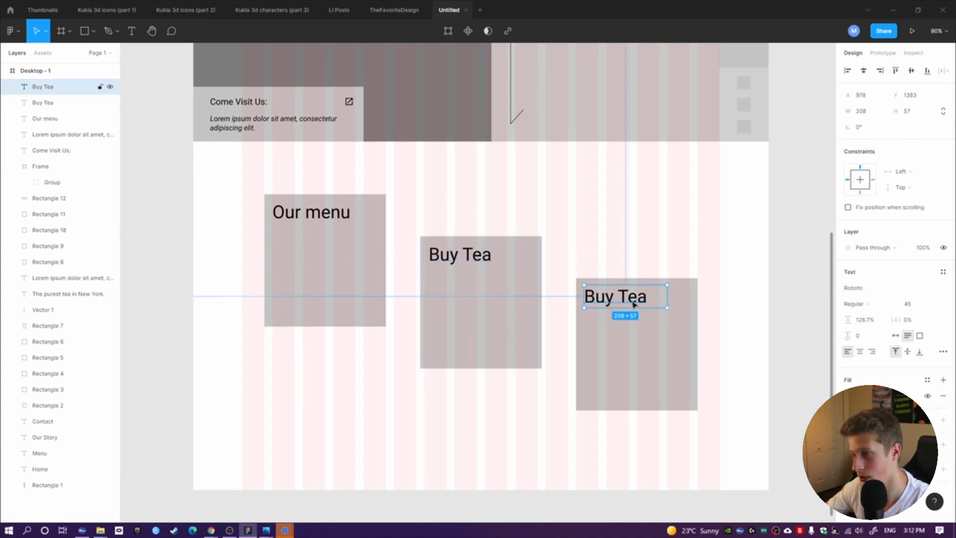
{"action": "left_click", "coordinate": [625, 316]}
{"action": "left_click", "coordinate": [623, 298]}
{"action": "left_click", "coordinate": [751, 297]}
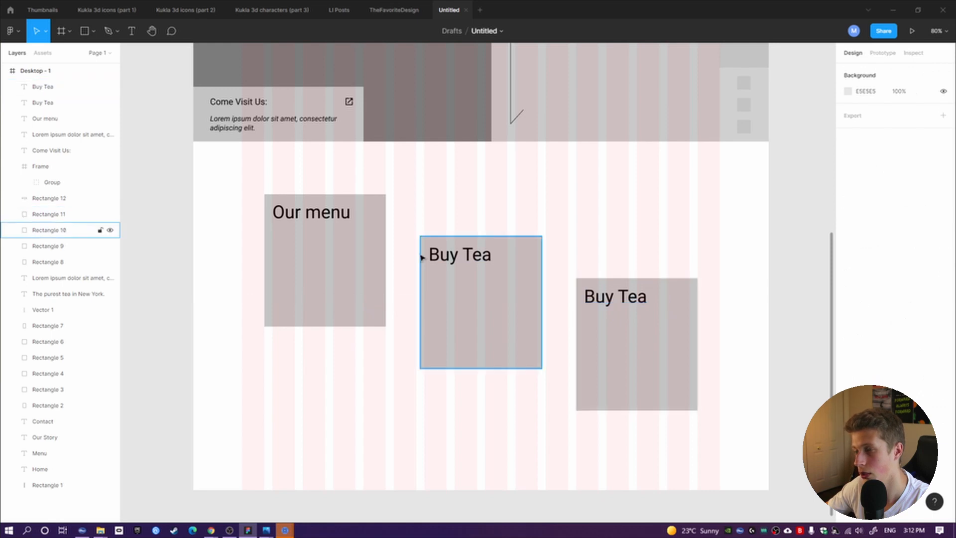
Select the headings in the three rectangles and nudge them 1 px right
{"action": "left_click", "coordinate": [445, 255]}
{"action": "left_click", "coordinate": [617, 298]}
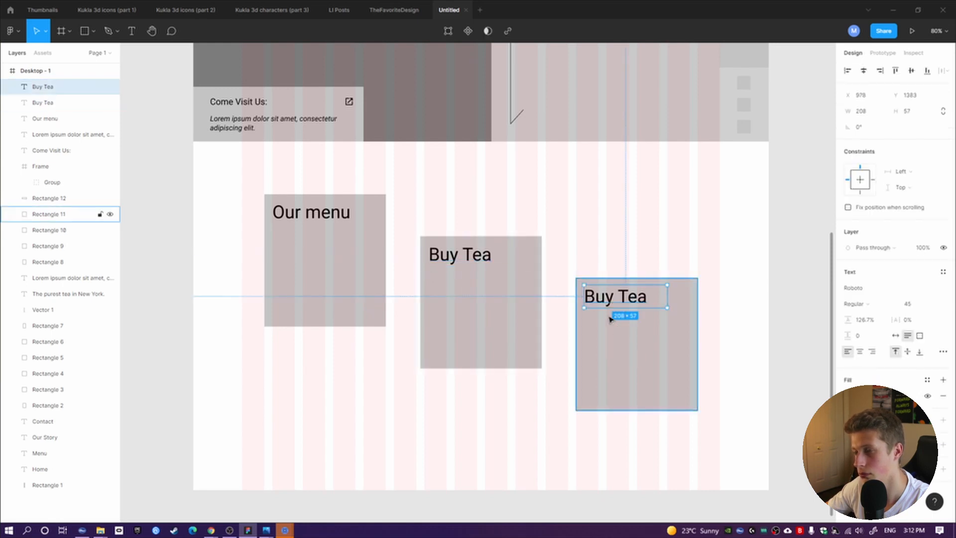
{"action": "left_click", "coordinate": [294, 222]}
{"action": "key", "text": "Escape"}
Change the third rectangle's heading text to "Our Story"
{"action": "left_click", "coordinate": [639, 295]}
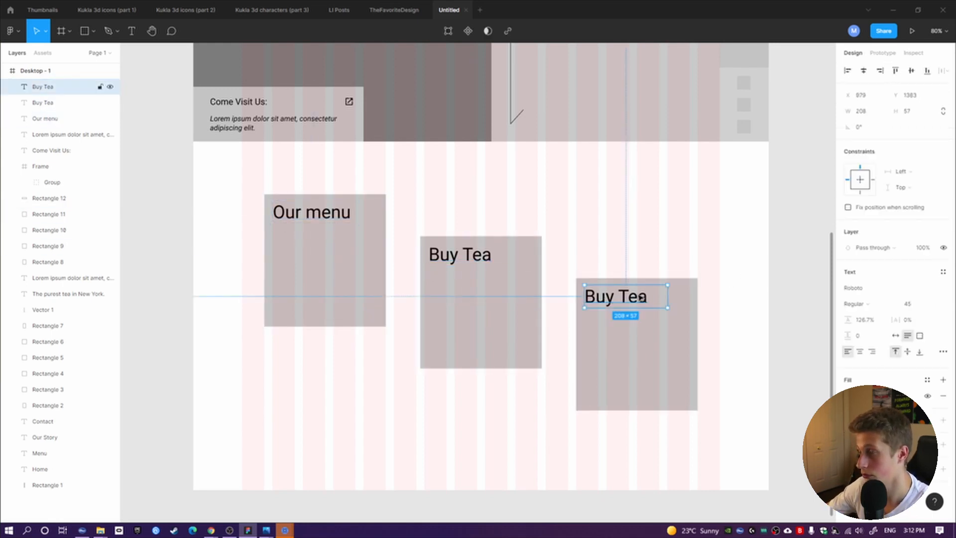
{"action": "double_click", "coordinate": [639, 294]}
{"action": "type", "text": "Our Story"}
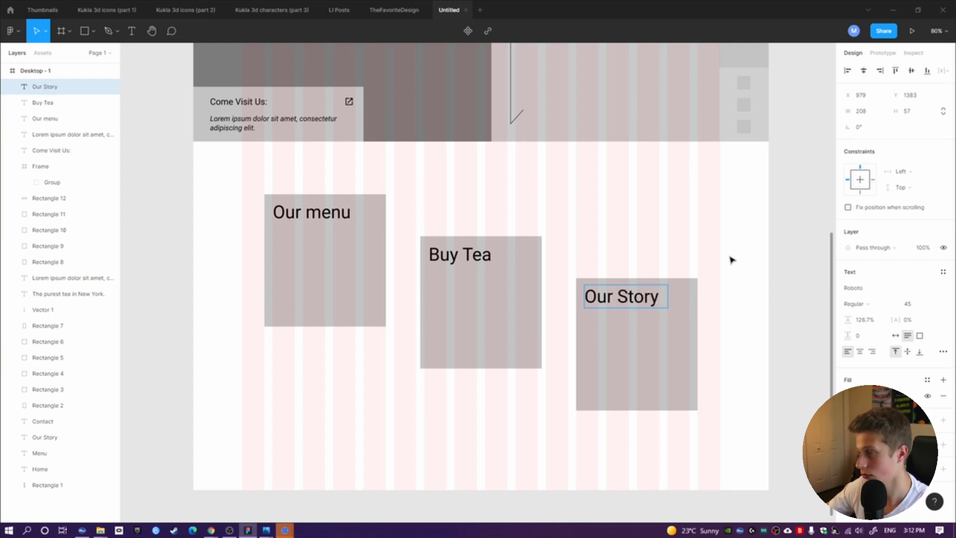
{"action": "key", "text": "Escape"}
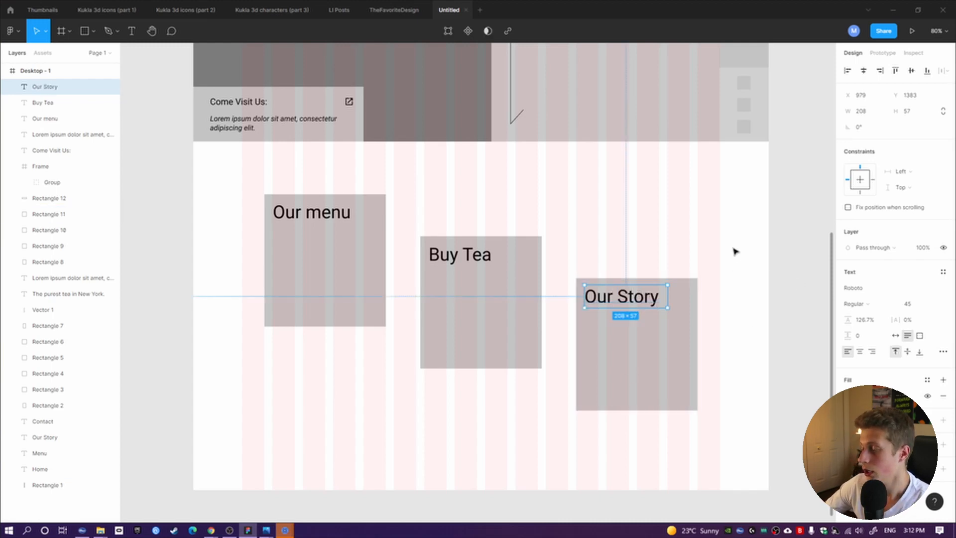
Review the first reference image in the Inspirations folder for its layout and return to the Figma design
{"action": "left_click", "coordinate": [101, 530]}
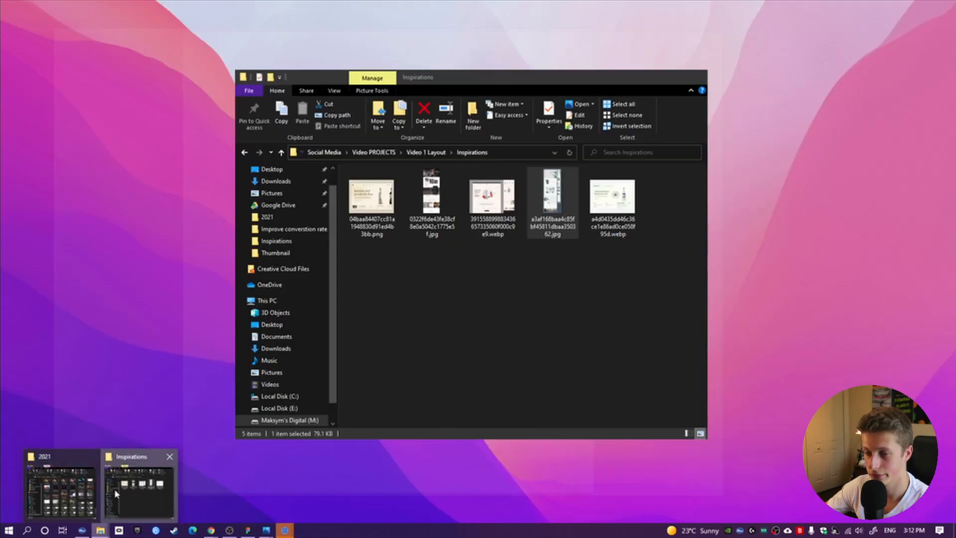
{"action": "left_click", "coordinate": [143, 490]}
{"action": "double_click", "coordinate": [375, 209]}
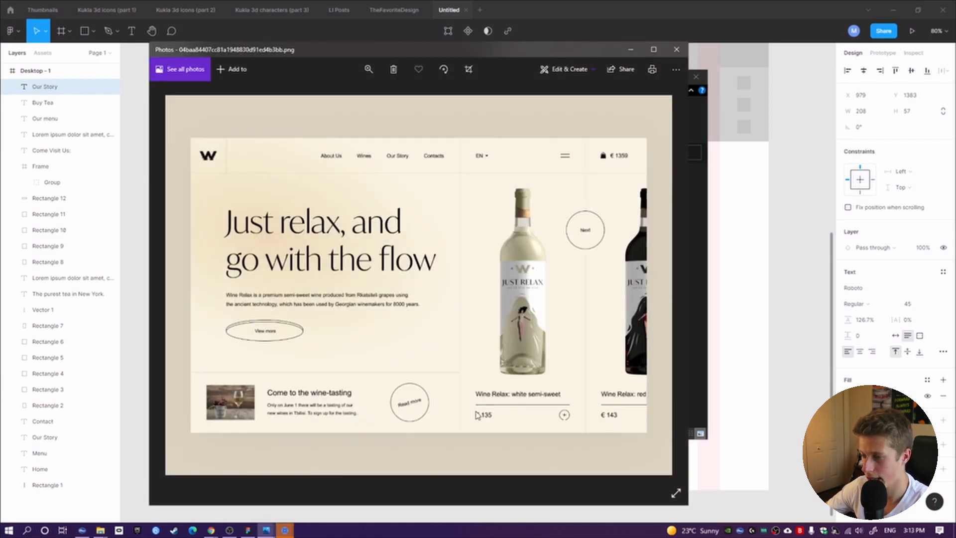
{"action": "left_click", "coordinate": [702, 88]}
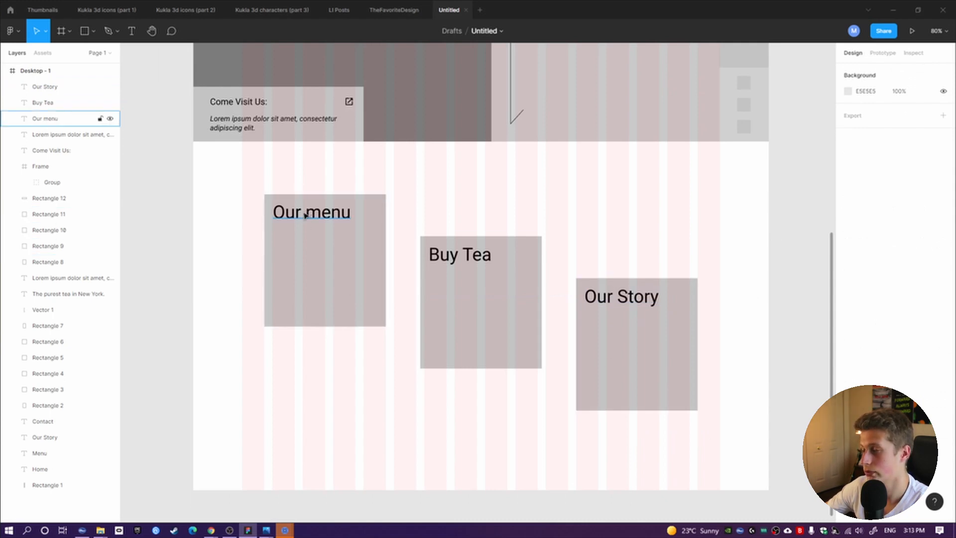
Extend the "Buy Tea" rectangle downward by moving its lower edge
{"action": "left_click", "coordinate": [472, 343]}
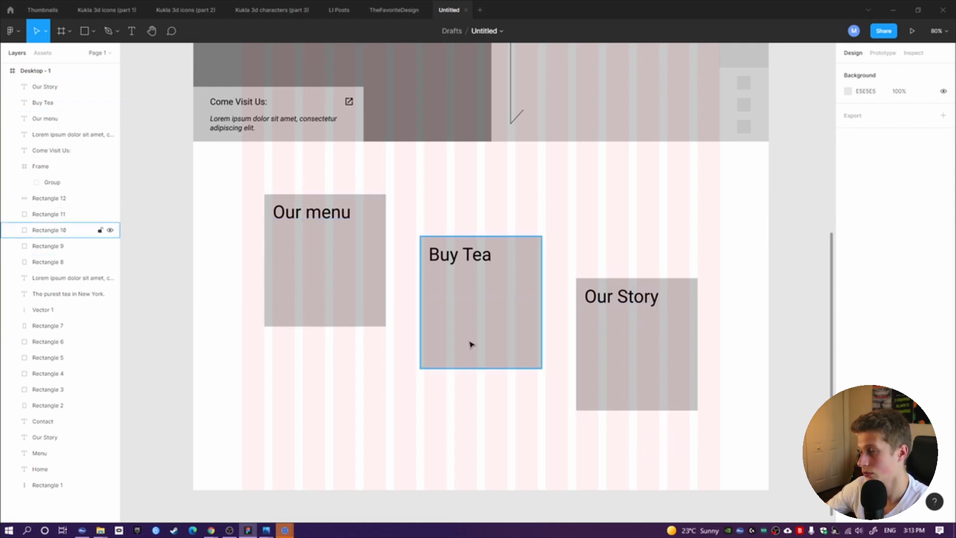
{"action": "left_click_drag", "start_coordinate": [494, 369], "coordinate": [494, 391]}
{"action": "left_click", "coordinate": [474, 425]}
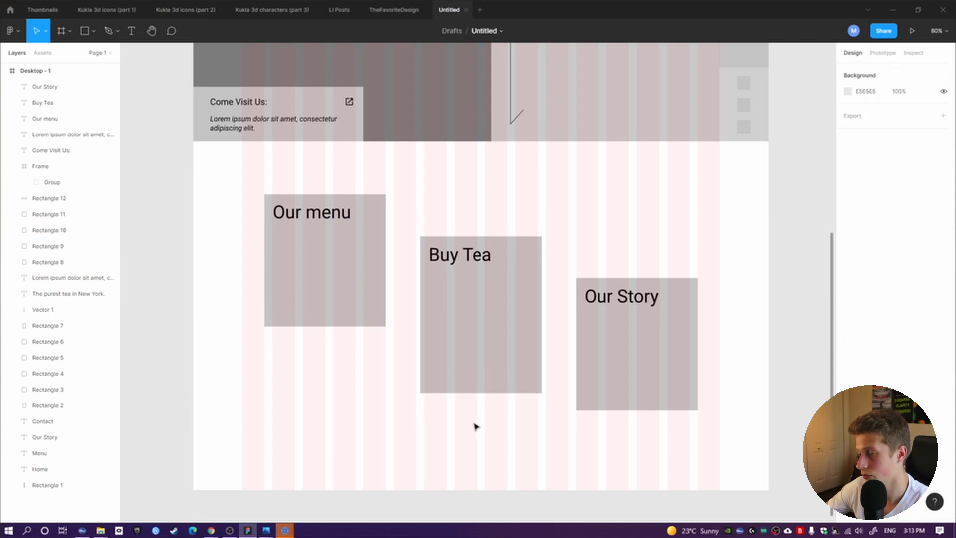
Duplicate the "Our menu" heading lower in its rectangle, widen the copy to 259 px, and change its text to "View menu"
{"action": "left_click", "coordinate": [324, 312]}
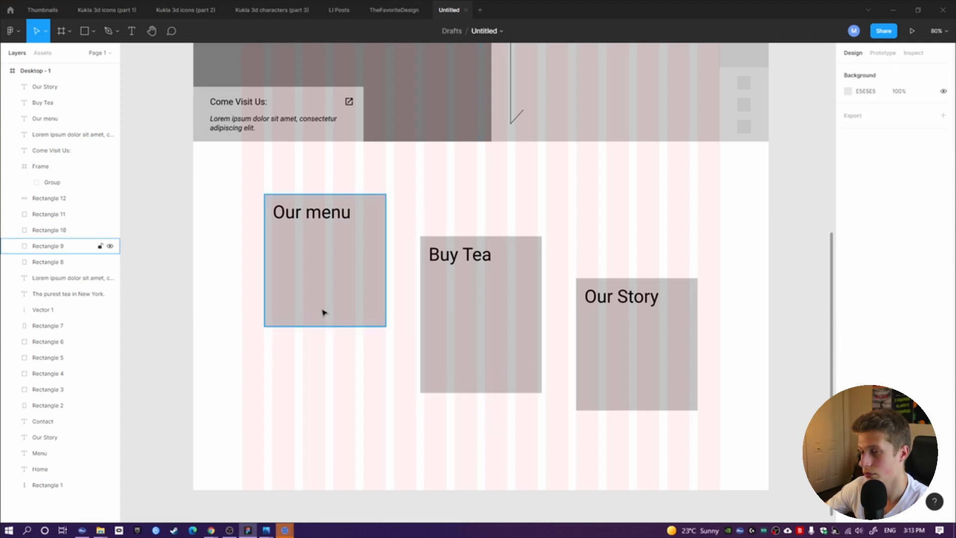
{"action": "left_click", "coordinate": [320, 217]}
{"action": "left_click_drag", "start_coordinate": [329, 219], "coordinate": [324, 287]}
{"action": "type", "text": "Learn More"}
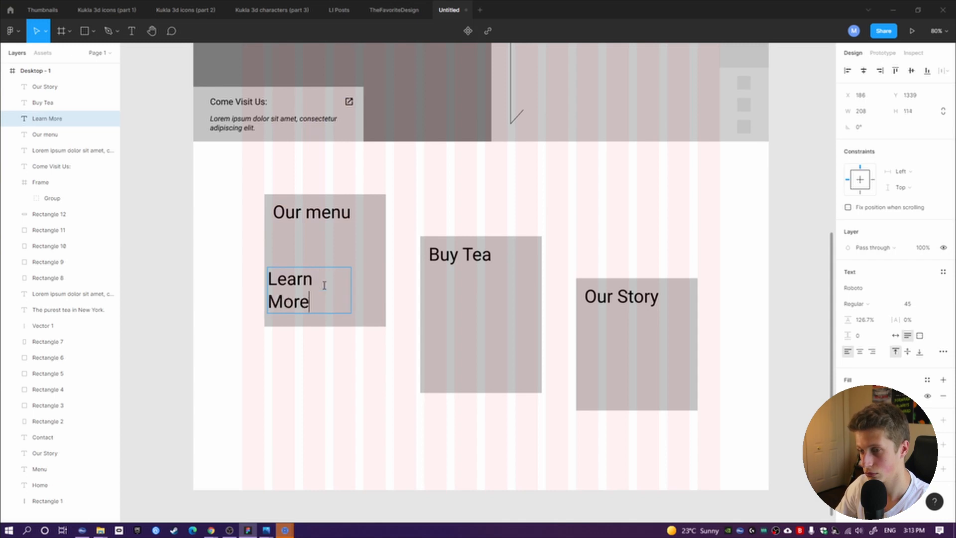
{"action": "key", "text": "Escape"}
{"action": "left_click_drag", "start_coordinate": [348, 324], "coordinate": [371, 295]}
{"action": "double_click", "coordinate": [337, 285]}
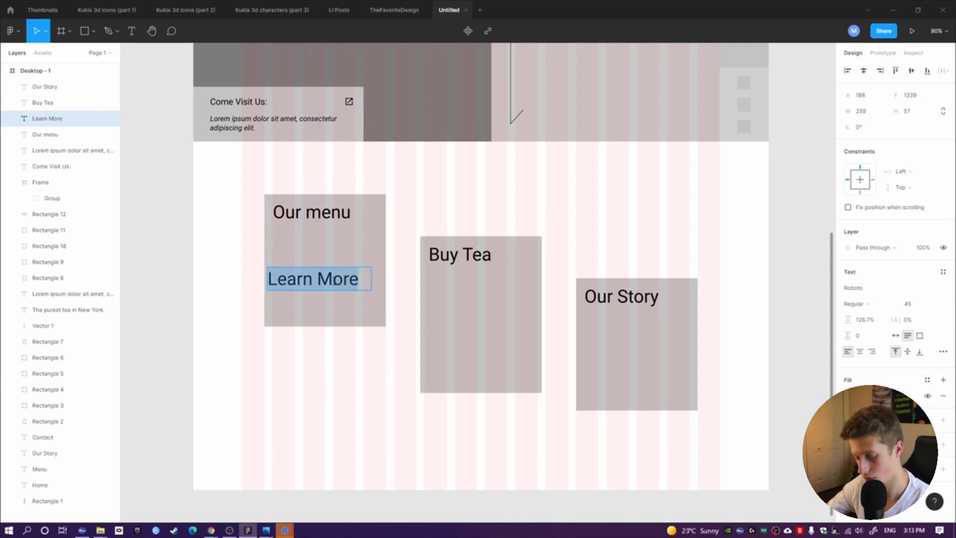
{"action": "type", "text": "View menu"}
Set the "View menu" label to font size 16, centre its text both ways, and fit it into the rectangle's lower-right corner
{"action": "left_click", "coordinate": [917, 305]}
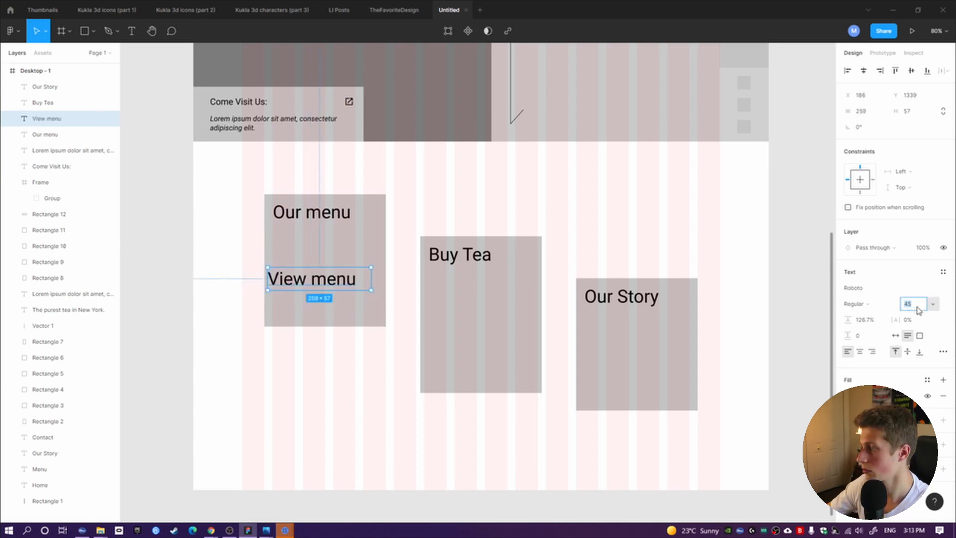
{"action": "type", "text": "16"}
{"action": "key", "text": "Return"}
{"action": "left_click_drag", "start_coordinate": [371, 273], "coordinate": [361, 315]}
{"action": "left_click", "coordinate": [907, 351]}
{"action": "left_click", "coordinate": [859, 351]}
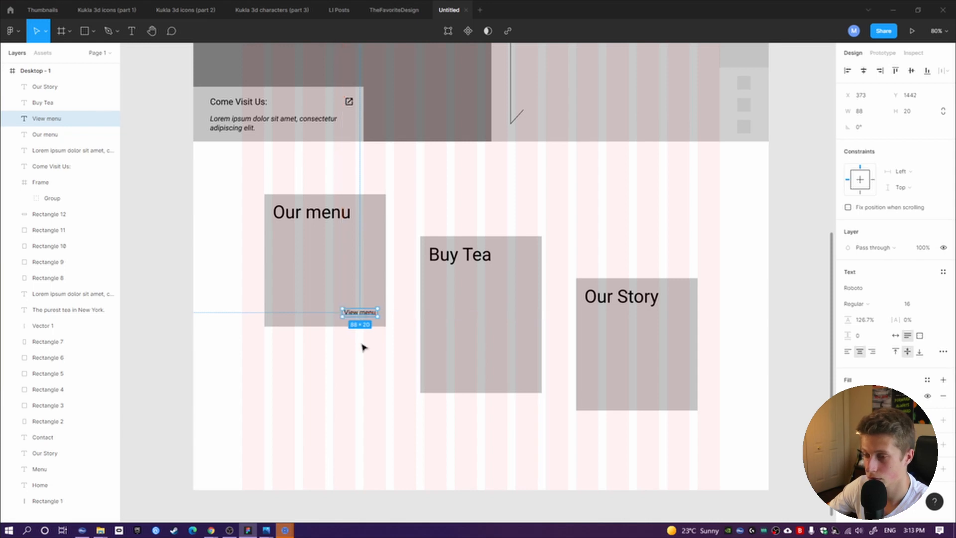
Extend the "Our menu" rectangle to 404 px tall with its label moved down, and duplicate the label into the "Buy Tea" rectangle's lower-right corner
{"action": "left_click", "coordinate": [376, 389]}
{"action": "left_click_drag", "start_coordinate": [211, 279], "coordinate": [390, 380]}
{"action": "left_click_drag", "start_coordinate": [363, 326], "coordinate": [523, 380]}
{"action": "left_click", "coordinate": [363, 342]}
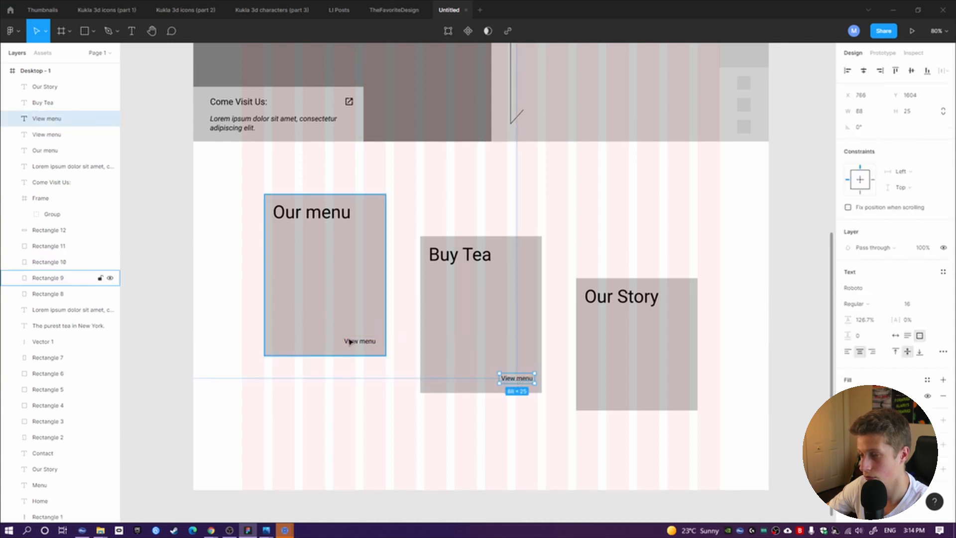
Compare the insets of both "View menu" labels and shift the one in the "Buy Tea" rectangle to X 763
{"action": "left_click", "coordinate": [351, 344]}
{"action": "key", "text": "alt"}
{"action": "left_click", "coordinate": [527, 380]}
{"action": "key", "text": "alt"}
{"action": "left_click", "coordinate": [370, 347]}
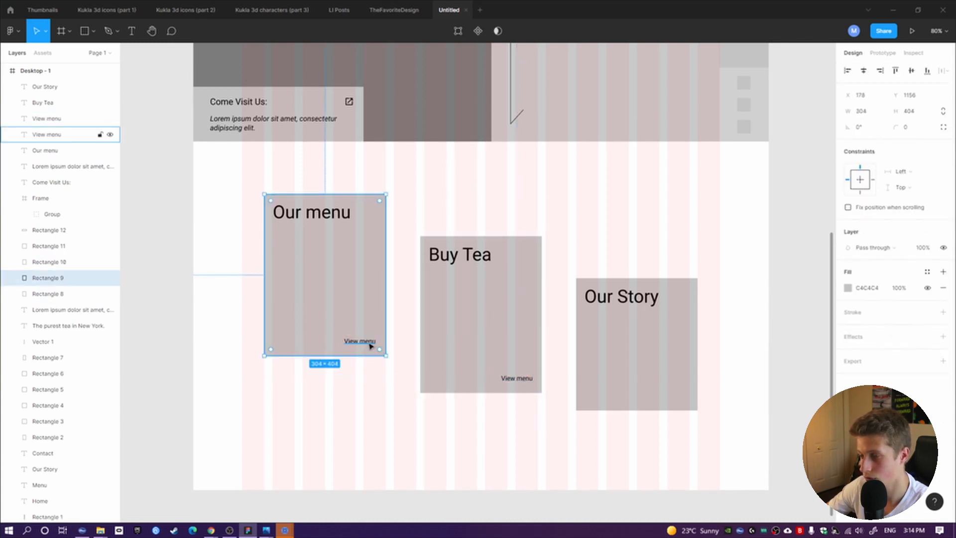
{"action": "left_click", "coordinate": [521, 381]}
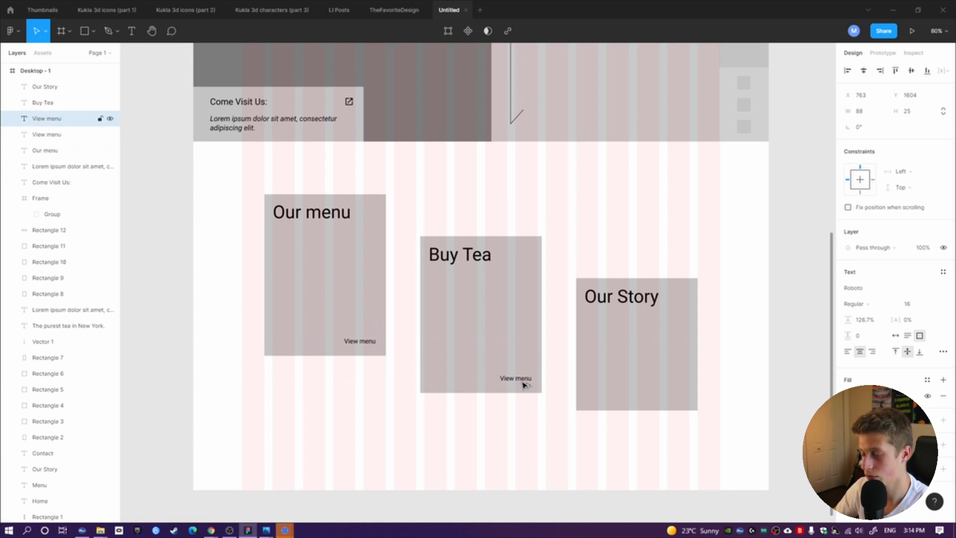
Change the label in the "Buy Tea" rectangle to "Shop tea" and narrow its text box to 82 px
{"action": "double_click", "coordinate": [515, 380]}
{"action": "type", "text": "Buy"}
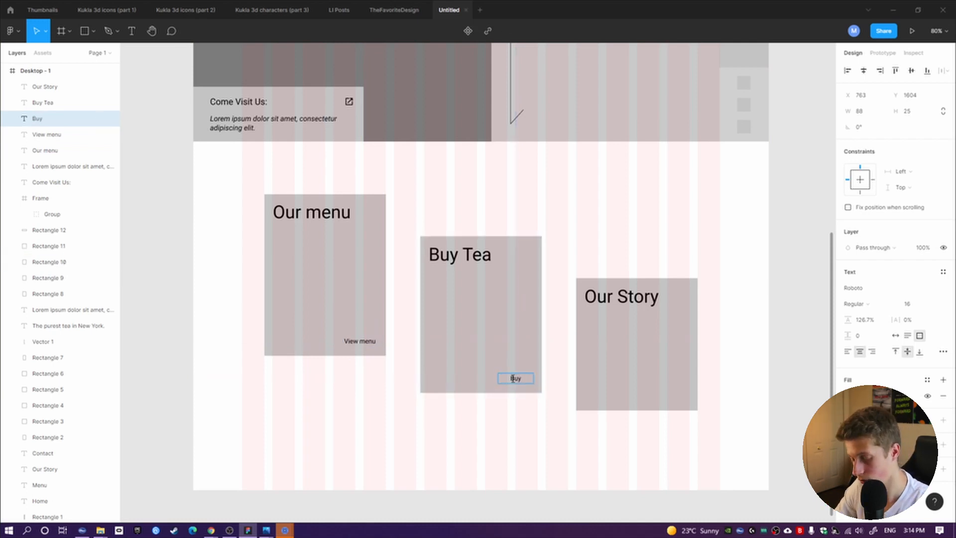
{"action": "type", "text": " Tea"}
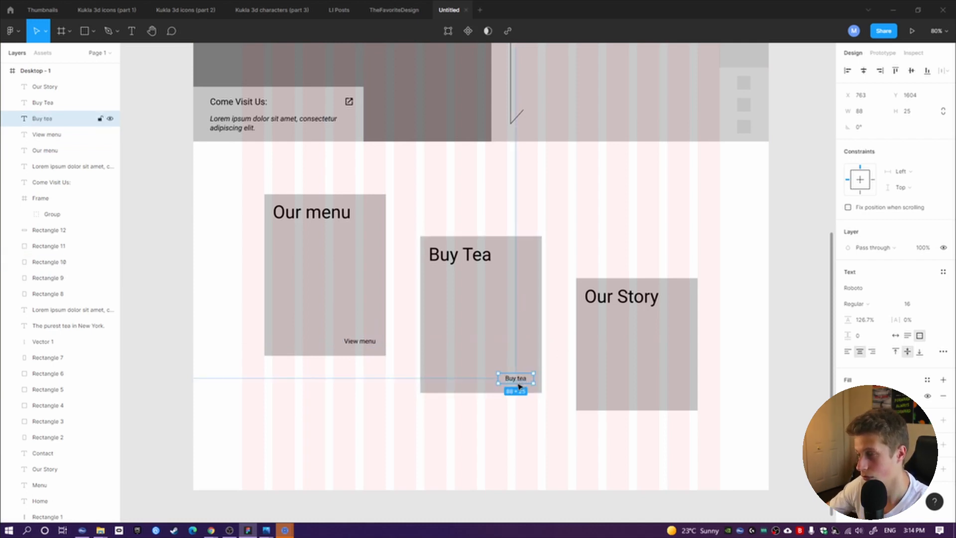
{"action": "double_click", "coordinate": [511, 377]}
{"action": "type", "text": "Shop"}
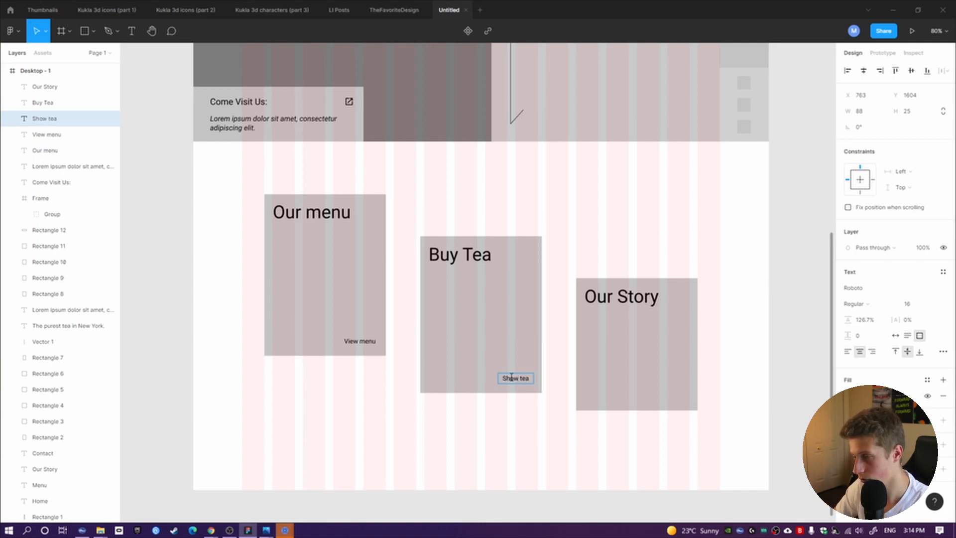
{"action": "key", "text": "Escape"}
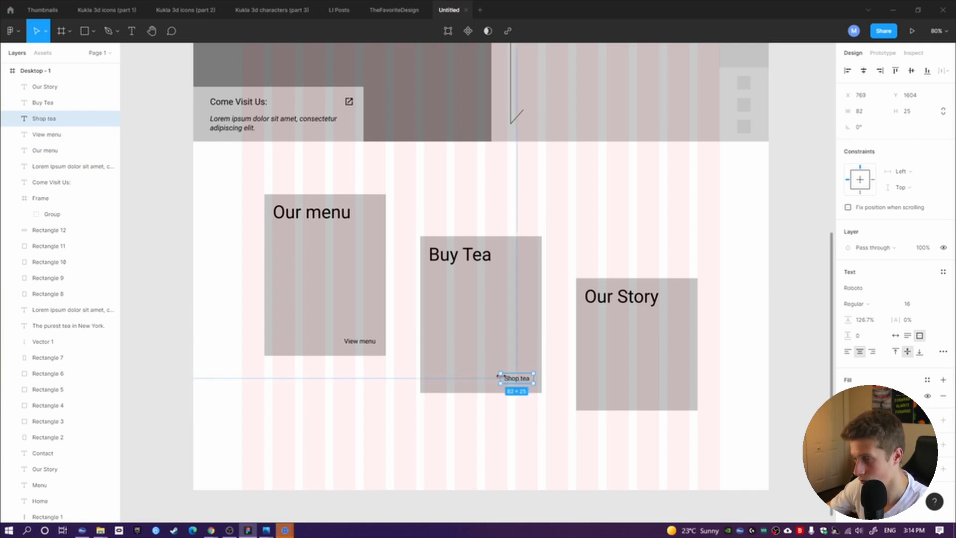
{"action": "left_click", "coordinate": [516, 415]}
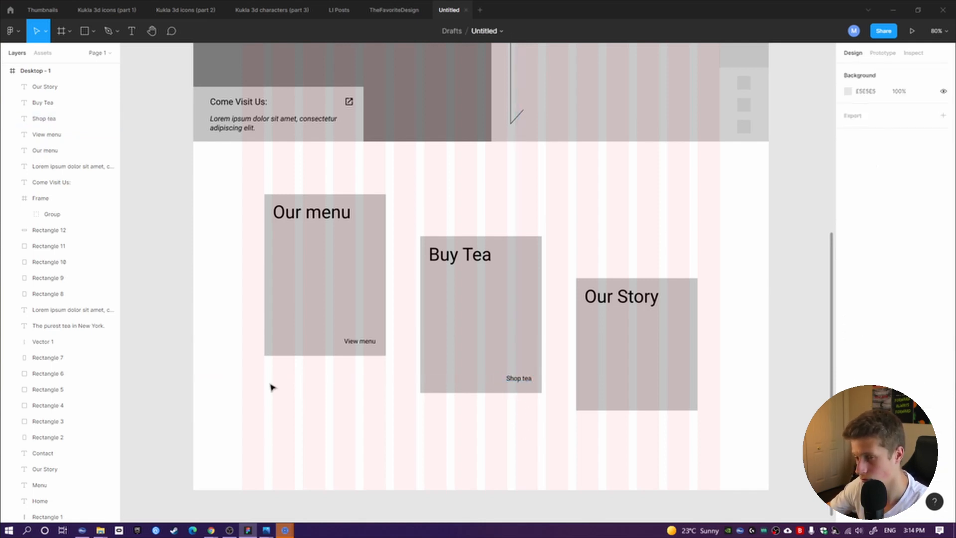
Check the reference image again for its layout and return to the Figma design
{"action": "left_click", "coordinate": [100, 530]}
{"action": "left_click", "coordinate": [134, 508]}
{"action": "left_click", "coordinate": [250, 530]}
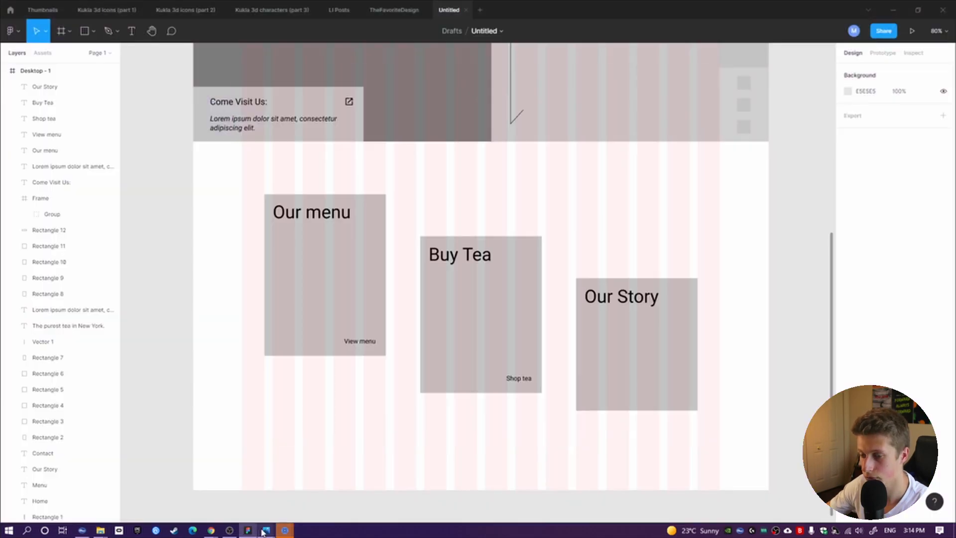
{"action": "left_click", "coordinate": [265, 530]}
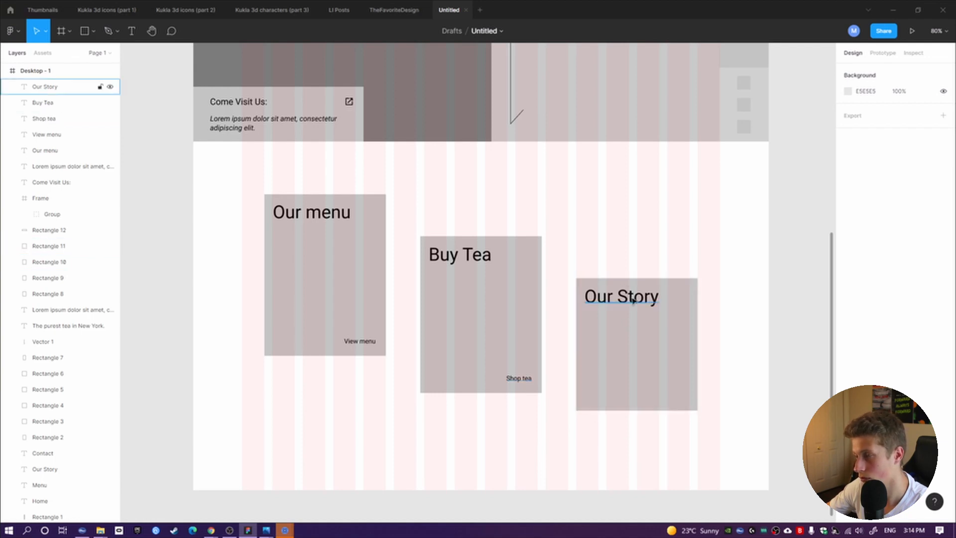
Extend the "Our Story" rectangle downward to a height of 382 px
{"action": "left_click", "coordinate": [654, 407]}
{"action": "mouse_move", "coordinate": [656, 415]}
{"action": "left_mouse_down"}
{"action": "mouse_move", "coordinate": [657, 440]}
{"action": "mouse_move", "coordinate": [647, 391]}
{"action": "mouse_move", "coordinate": [650, 431]}
{"action": "left_mouse_up"}
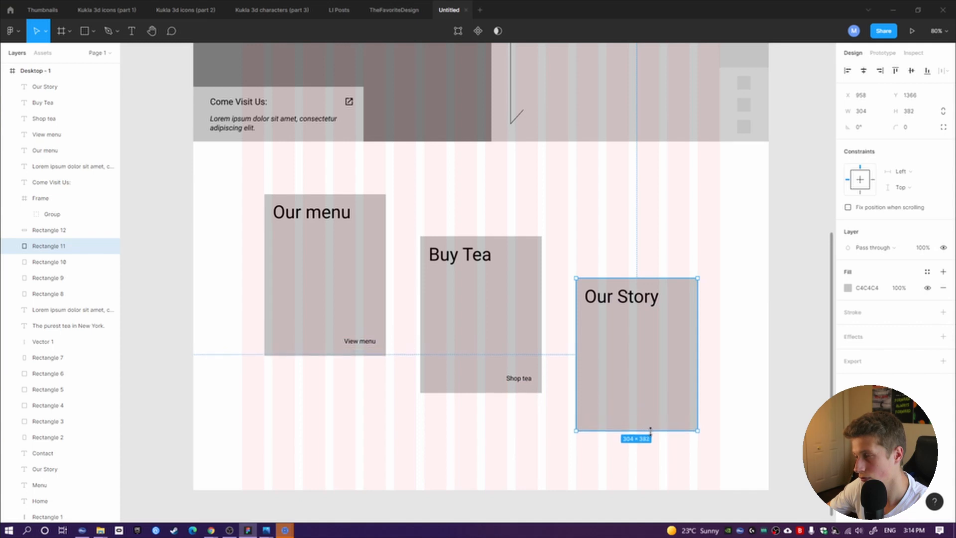
{"action": "key", "text": "Escape"}
Duplicate the "Shop tea" label into the "Our Story" rectangle, 137 px wide, as left-aligned text "Learn more about our story"
{"action": "left_click_drag", "start_coordinate": [518, 378], "coordinate": [637, 418], "text": "alt"}
{"action": "type", "text": "Learn M"}
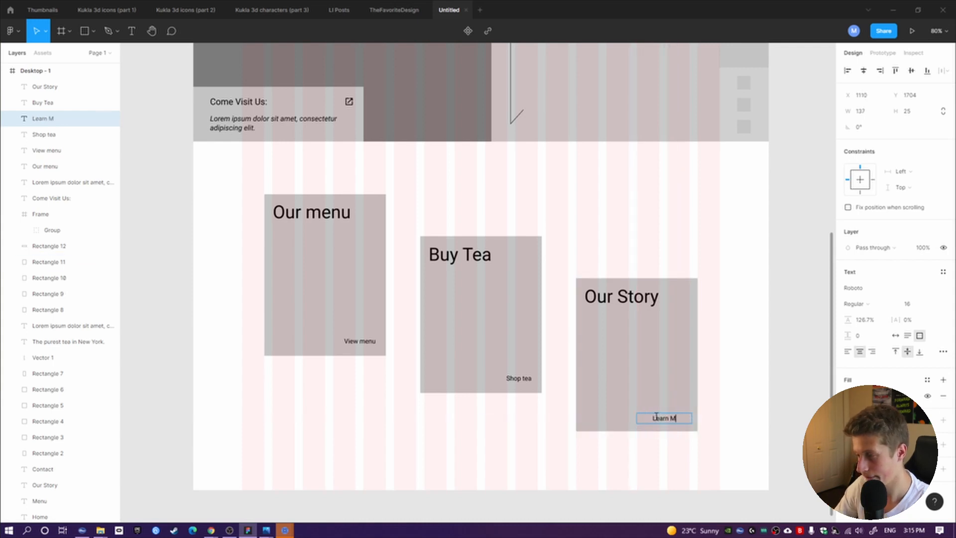
{"action": "type", "text": "ore about our story"}
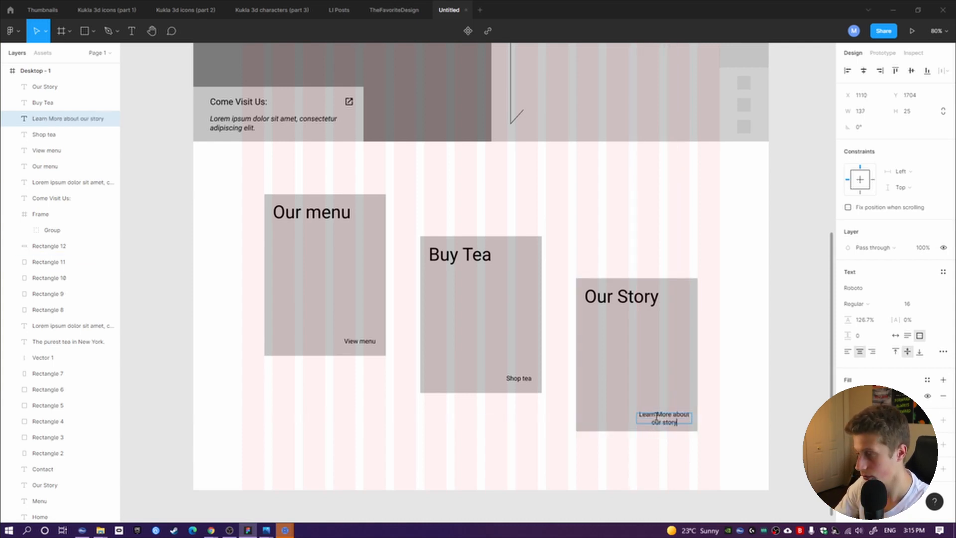
{"action": "left_click", "coordinate": [685, 429]}
{"action": "double_click", "coordinate": [664, 417]}
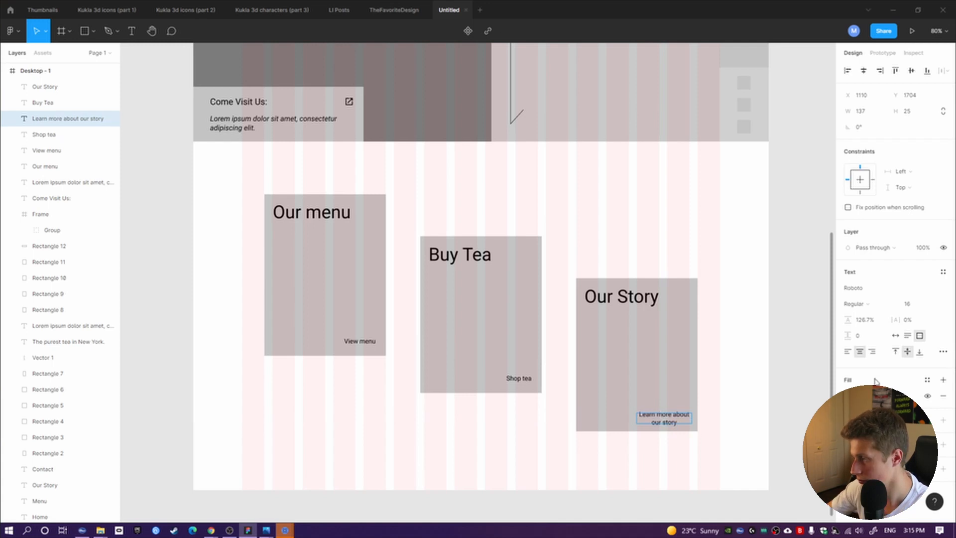
{"action": "left_click", "coordinate": [848, 351]}
{"action": "key", "text": "Escape"}
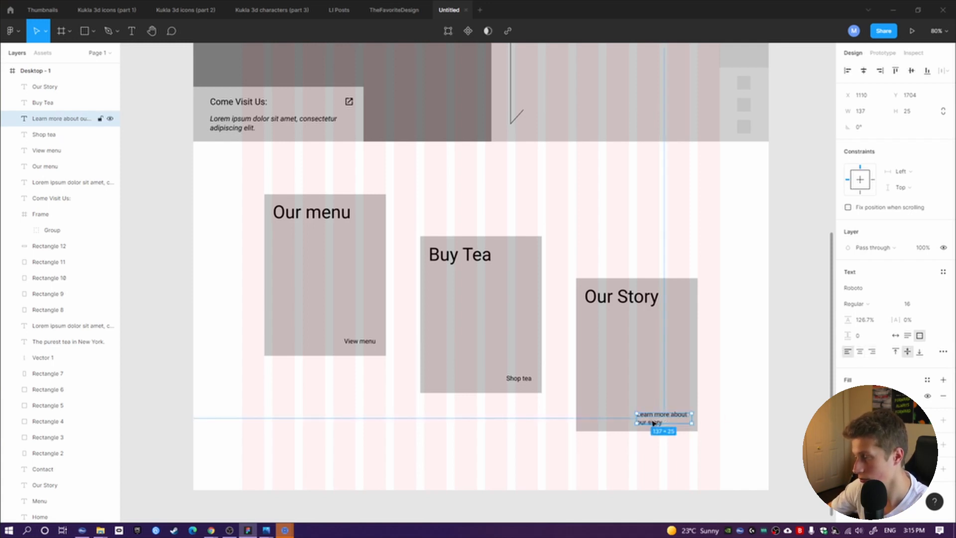
{"action": "left_click", "coordinate": [754, 341]}
Trim the Desktop - 1 frame to a height of 1894 px
{"action": "left_click", "coordinate": [510, 487]}
{"action": "scroll", "coordinate": [518, 453], "scroll_direction": "down", "scroll_amount": 3, "text": "ctrl"}
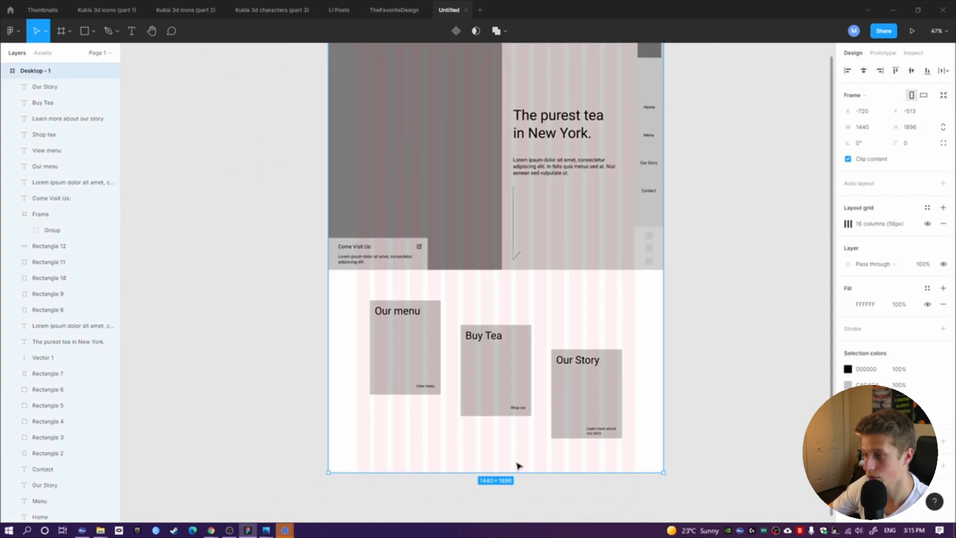
{"action": "scroll", "coordinate": [677, 343], "scroll_direction": "up", "scroll_amount": 3}
{"action": "left_click", "coordinate": [702, 301]}
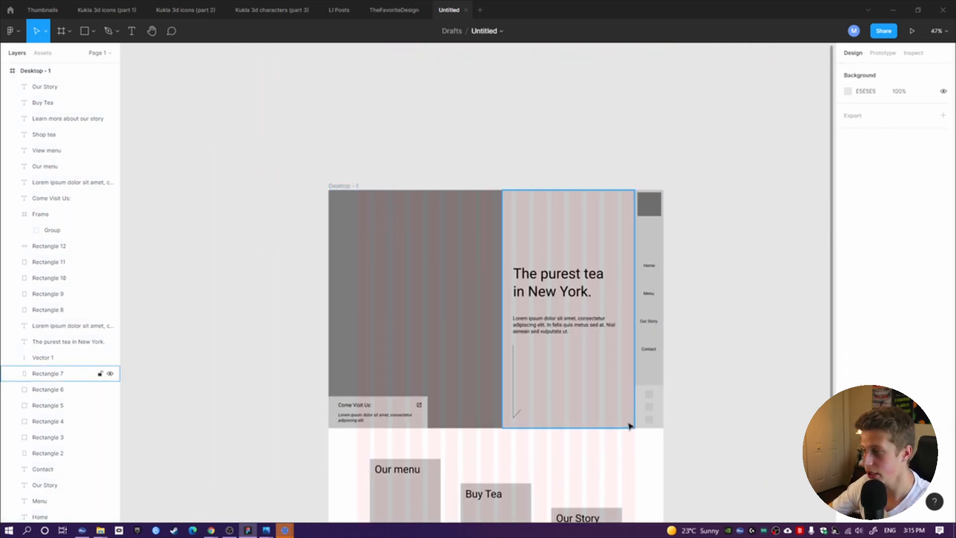
Save the Desktop - 1 frame's 16-column layout grid as a grid style named "Main Grid"
{"action": "left_click_drag", "start_coordinate": [617, 431], "coordinate": [630, 343]}
{"action": "right_click", "coordinate": [629, 343]}
{"action": "left_click", "coordinate": [561, 357]}
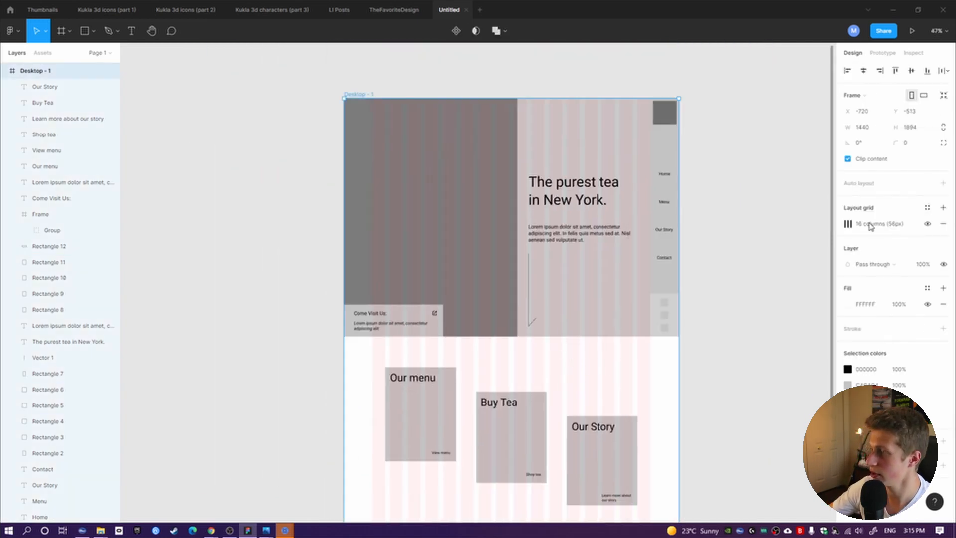
{"action": "left_click", "coordinate": [927, 207]}
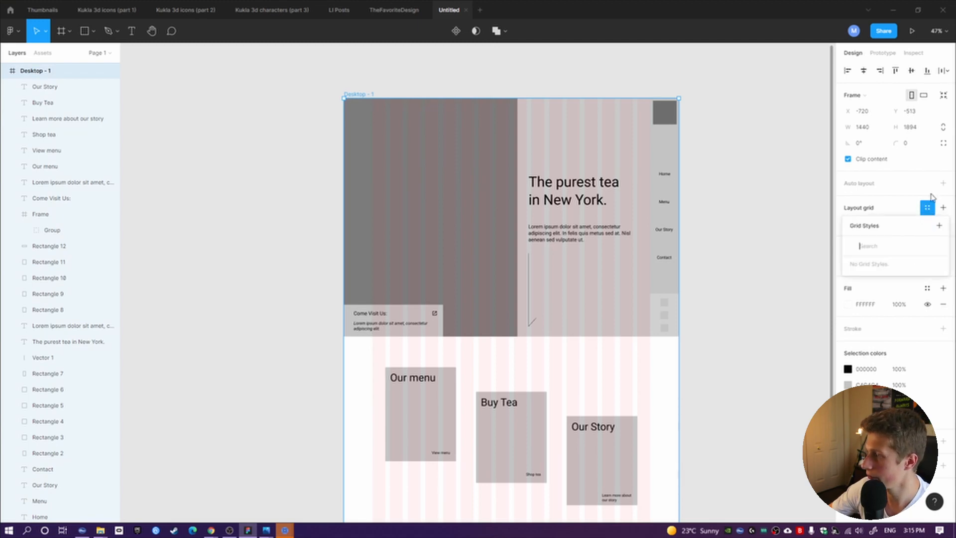
{"action": "left_click", "coordinate": [939, 225]}
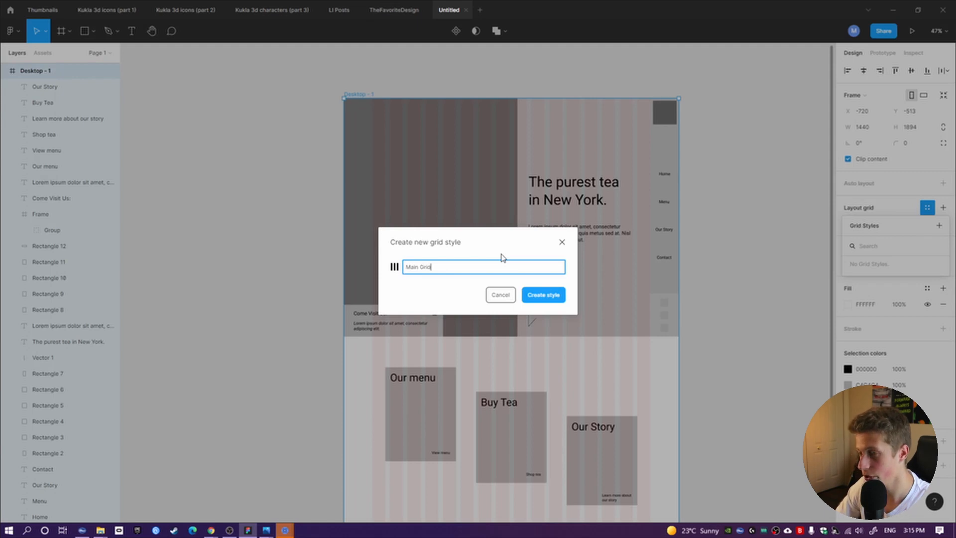
{"action": "key", "text": "Return"}
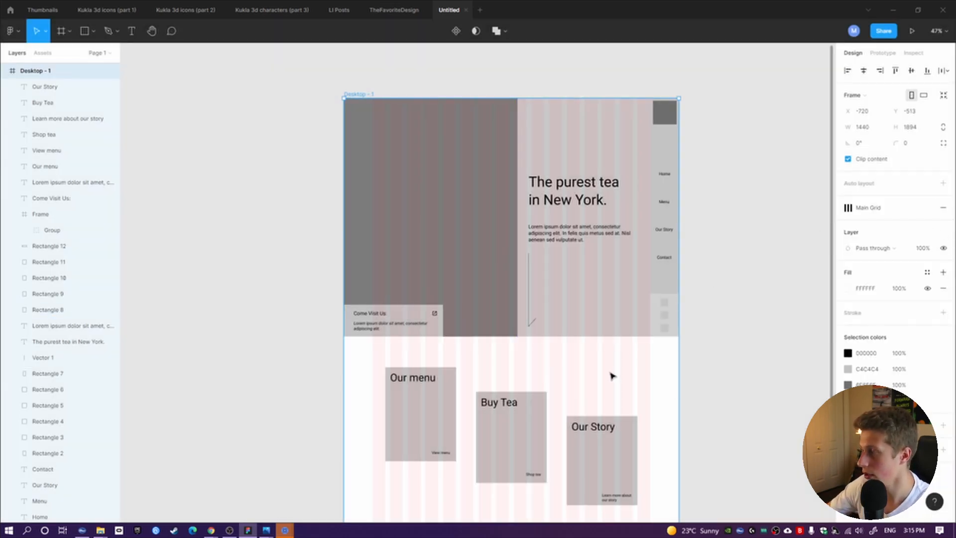
Remove the "Main Grid" layout grid from the Desktop - 1 frame
{"action": "right_click", "coordinate": [561, 368]}
{"action": "key", "text": "Escape"}
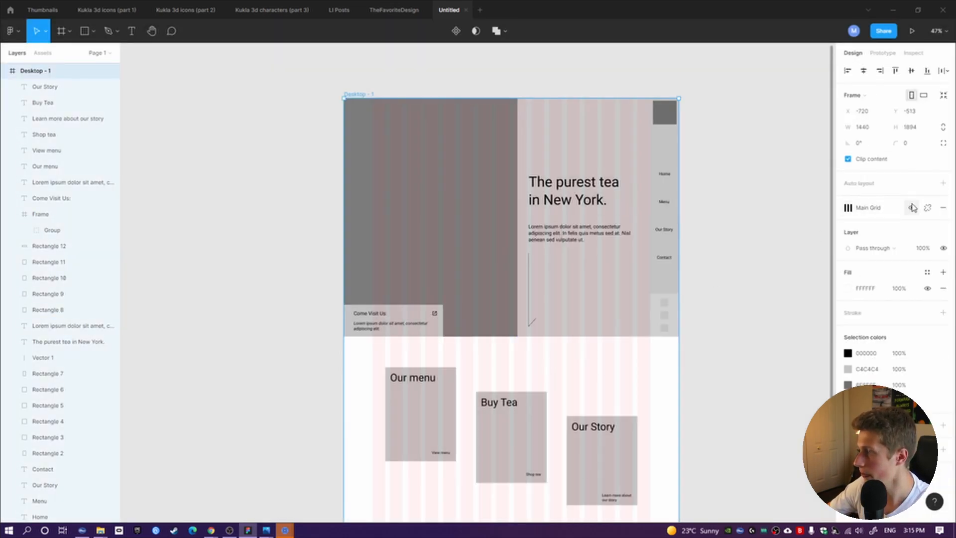
{"action": "left_click", "coordinate": [943, 212]}
{"action": "left_click", "coordinate": [712, 369]}
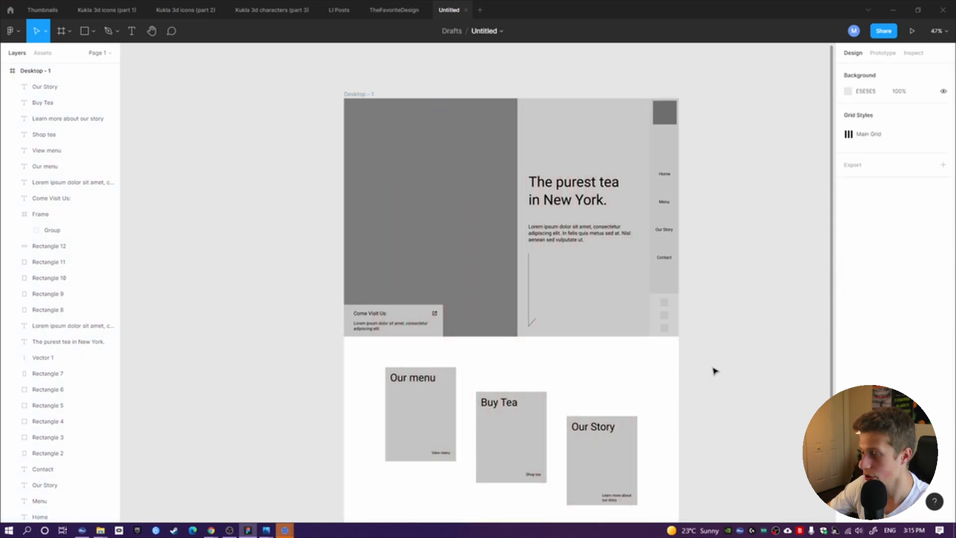
Review the whole page layout without the grid, from the hero section and navigation to the three staggered cards
{"action": "left_click_drag", "start_coordinate": [713, 369], "coordinate": [711, 284]}
{"action": "scroll", "coordinate": [733, 186], "scroll_direction": "up", "scroll_amount": 2}
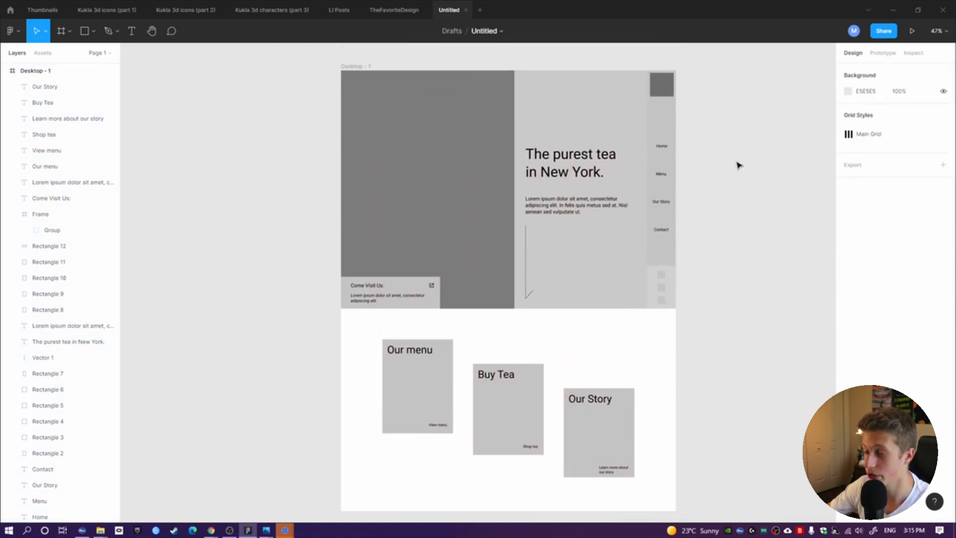
{"action": "scroll", "coordinate": [737, 165], "scroll_direction": "up", "scroll_amount": 1}
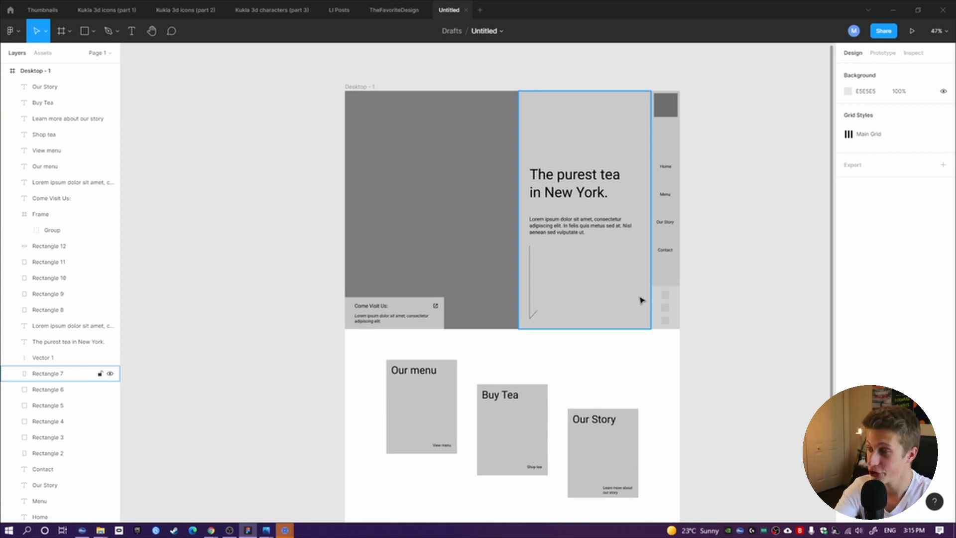
{"action": "scroll", "coordinate": [642, 299], "scroll_direction": "up", "scroll_amount": 3, "text": "ctrl"}
{"action": "scroll", "coordinate": [602, 249], "scroll_direction": "down", "scroll_amount": 3}
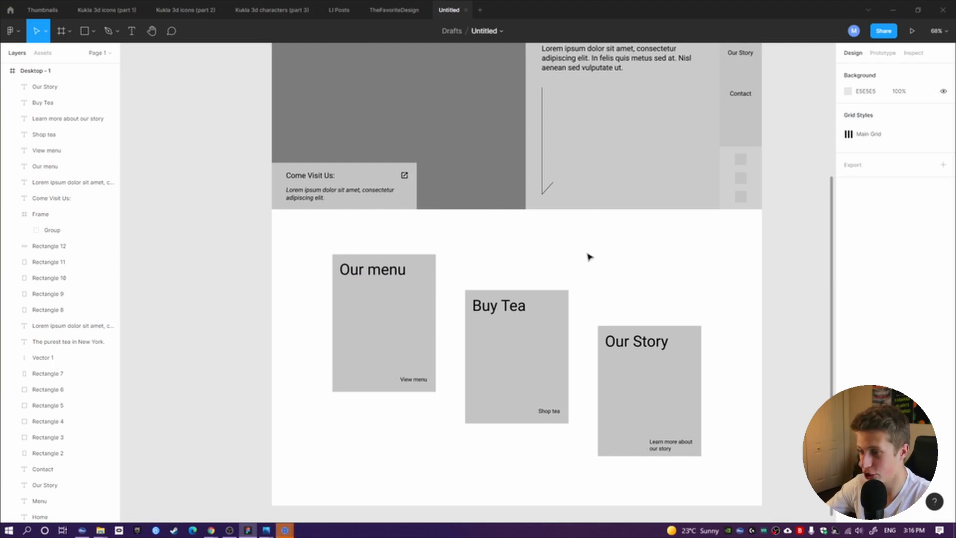
{"action": "scroll", "coordinate": [592, 256], "scroll_direction": "up", "scroll_amount": 5}
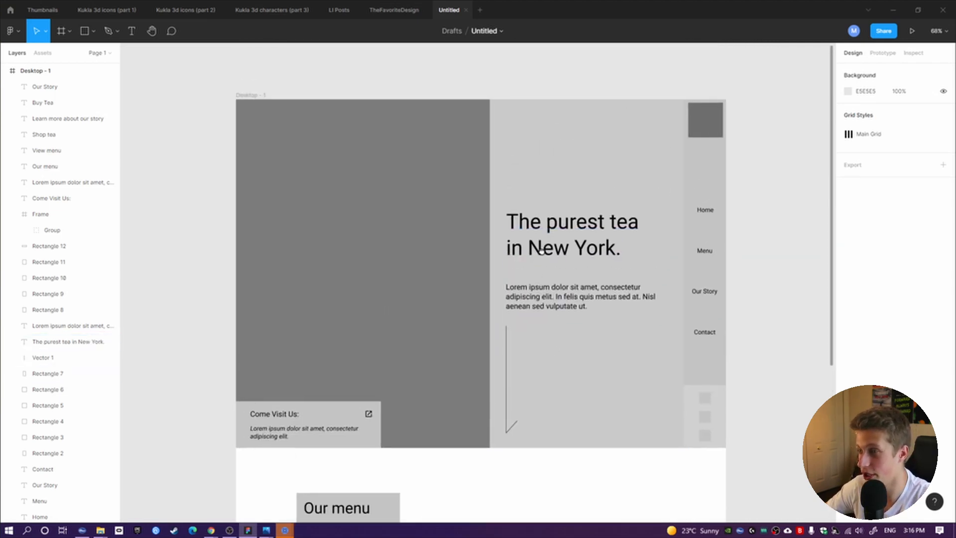
{"action": "scroll", "coordinate": [606, 269], "scroll_direction": "down", "scroll_amount": 1}
{"action": "scroll", "coordinate": [722, 245], "scroll_direction": "down", "scroll_amount": 5}
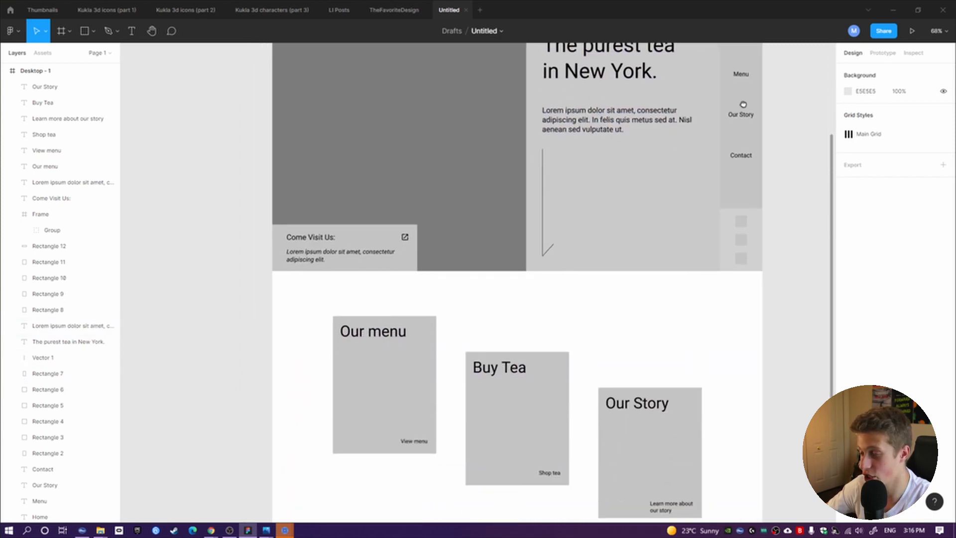
{"action": "scroll", "coordinate": [651, 241], "scroll_direction": "up", "scroll_amount": 6}
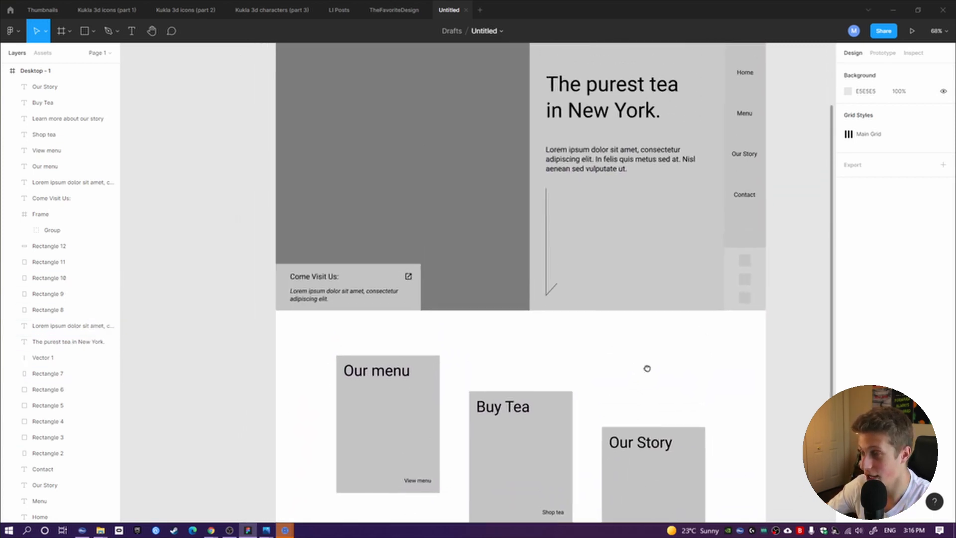